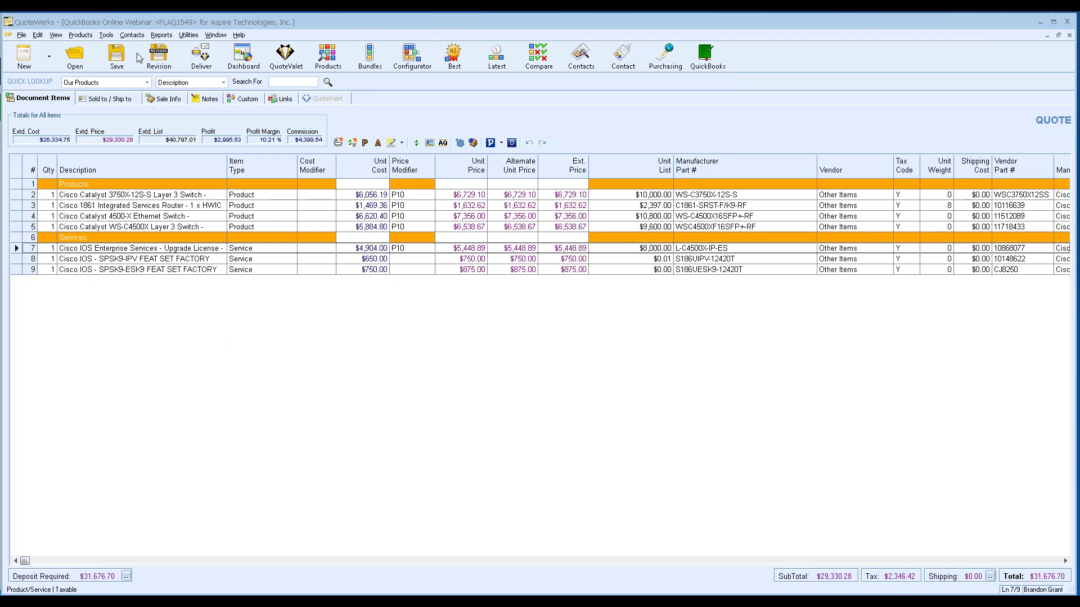
Set QuickBooks as the contact manager in the contact manager setup and save the choice
click(132, 36)
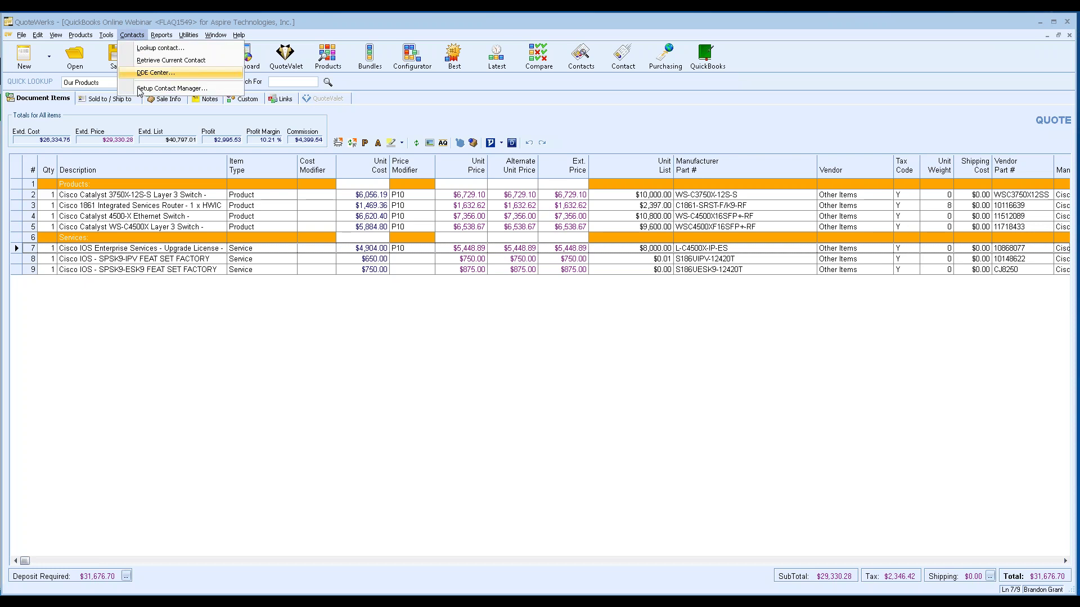
click(225, 90)
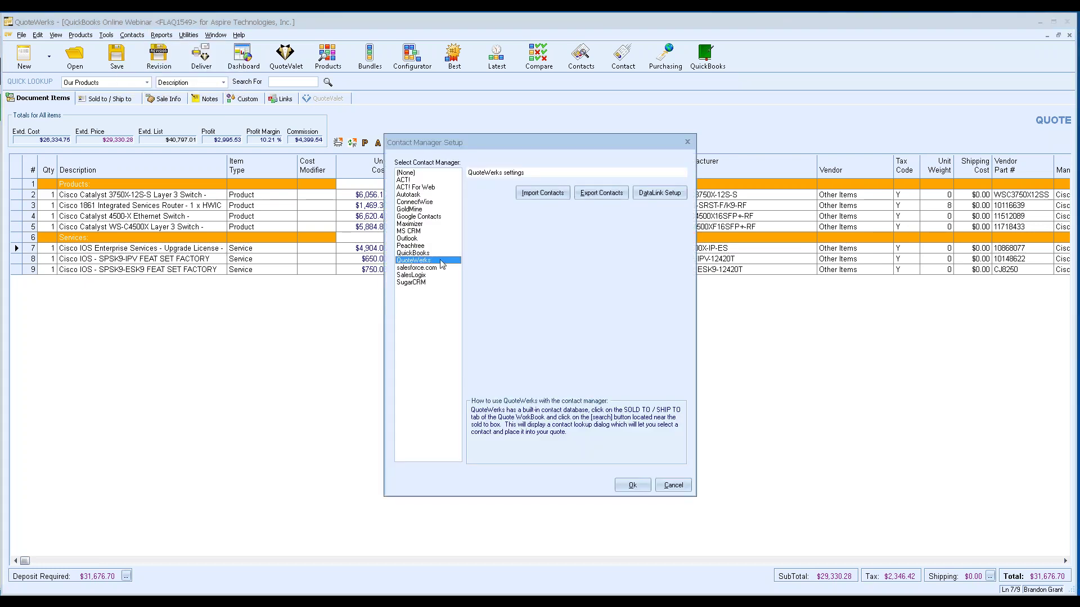
click(423, 253)
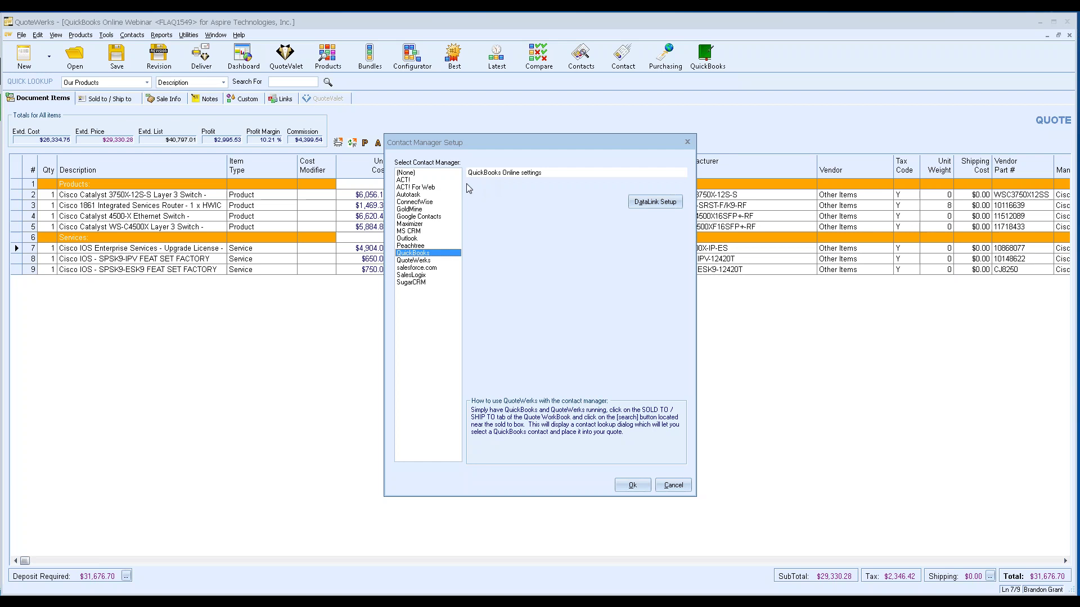
click(622, 489)
Search the QuickBooks contacts for "aspire" from the quote's Sold to section, close the lookup and return to the document items
click(95, 100)
click(147, 135)
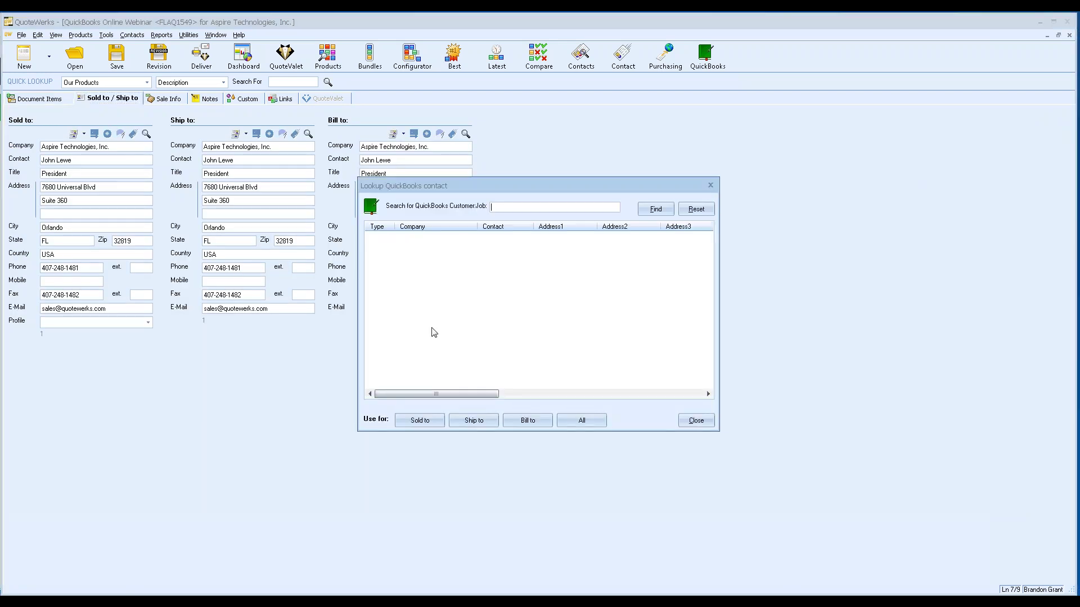
text(aspire)
key(Return)
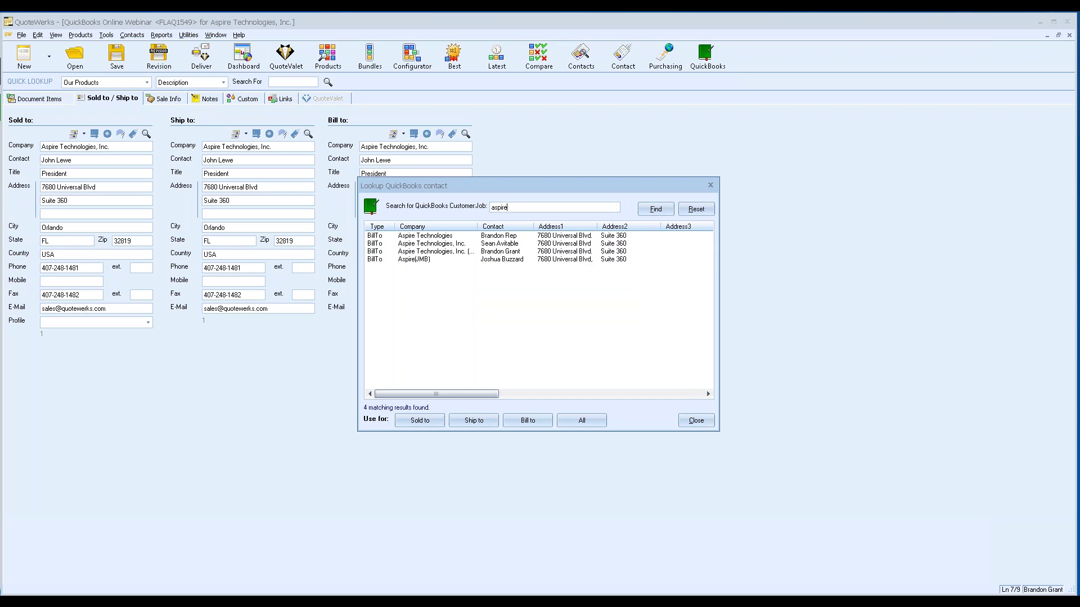
click(697, 421)
click(60, 99)
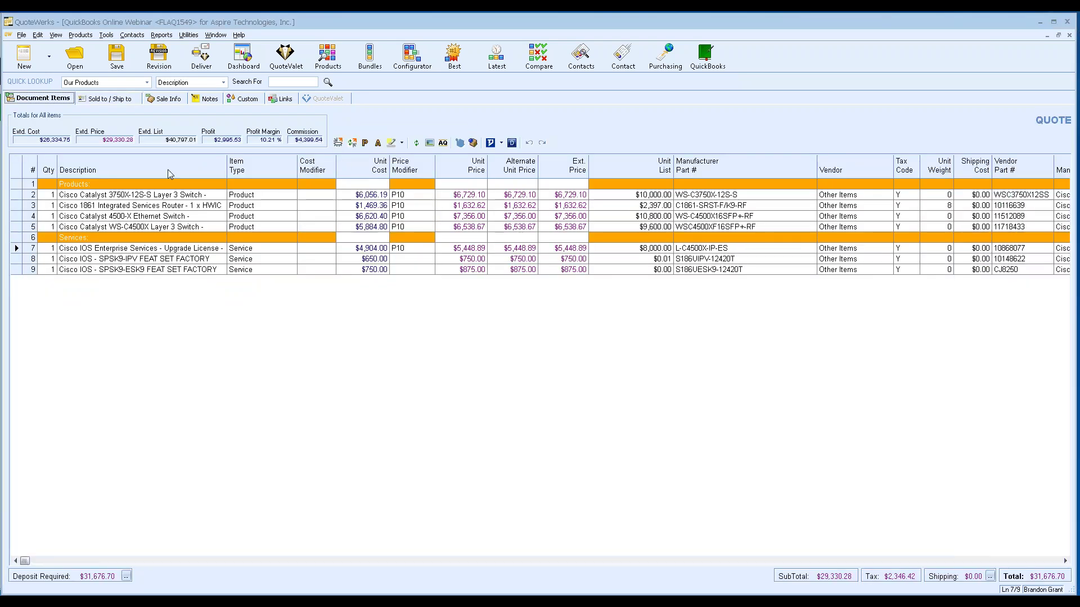
Try adding a new product data source with QuickBooks as the database type
click(81, 36)
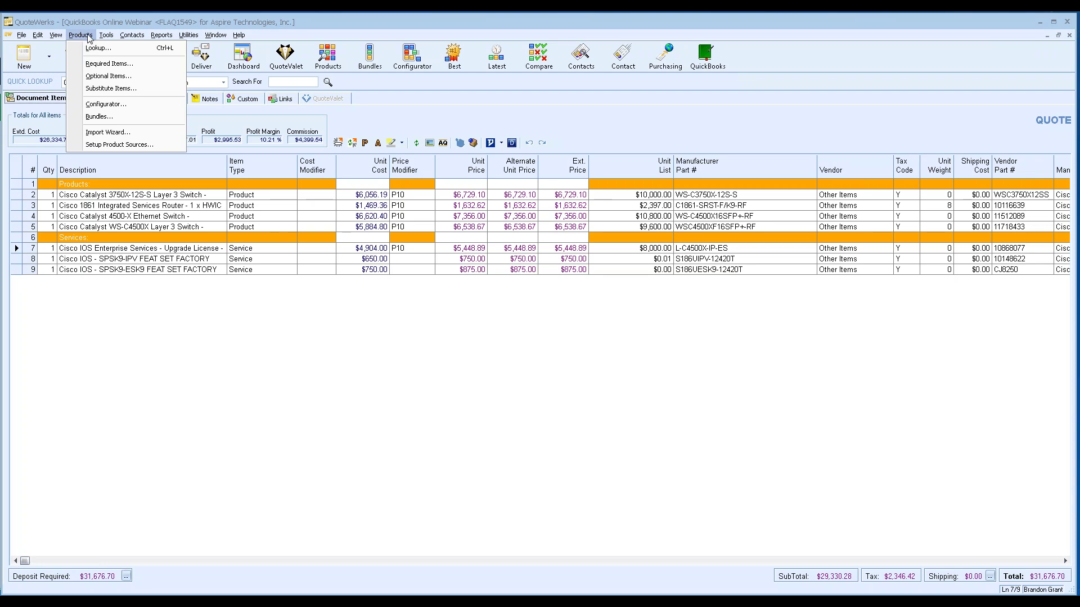
click(161, 145)
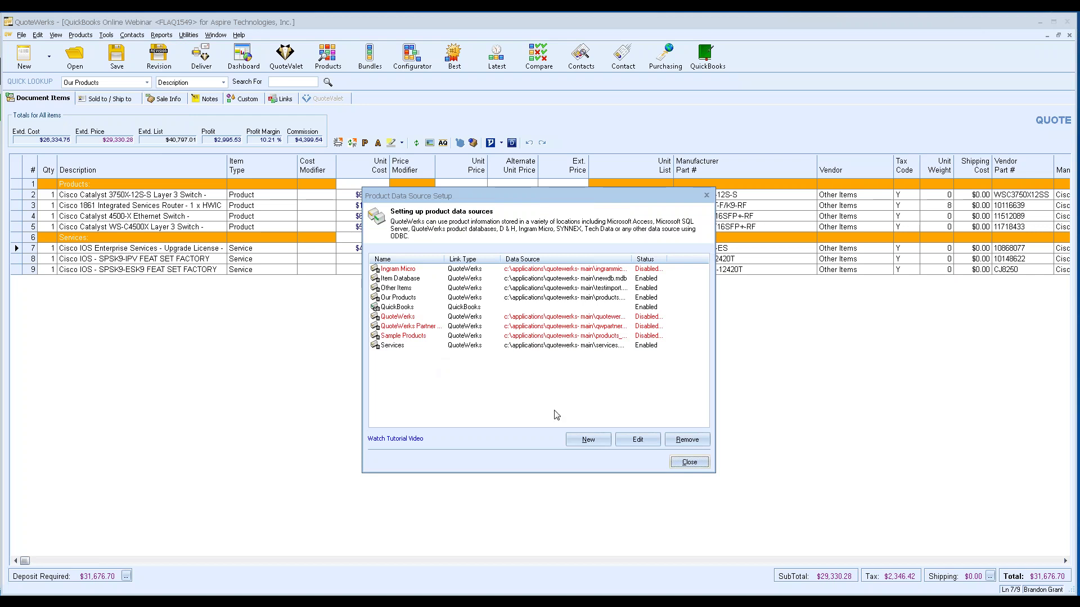
click(578, 439)
click(518, 268)
scroll(513, 304, down, 3)
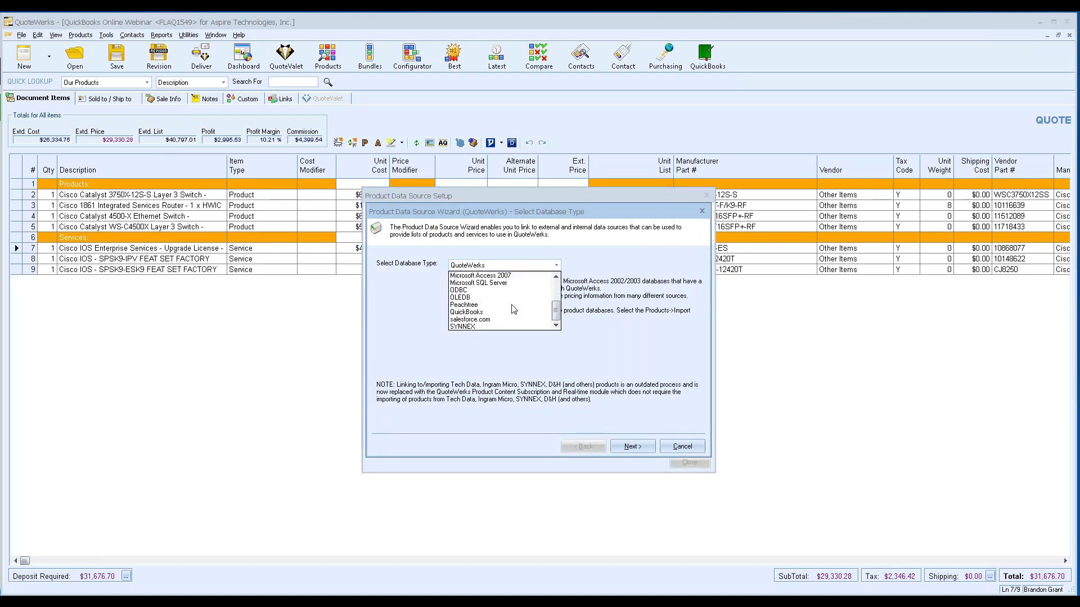
click(512, 312)
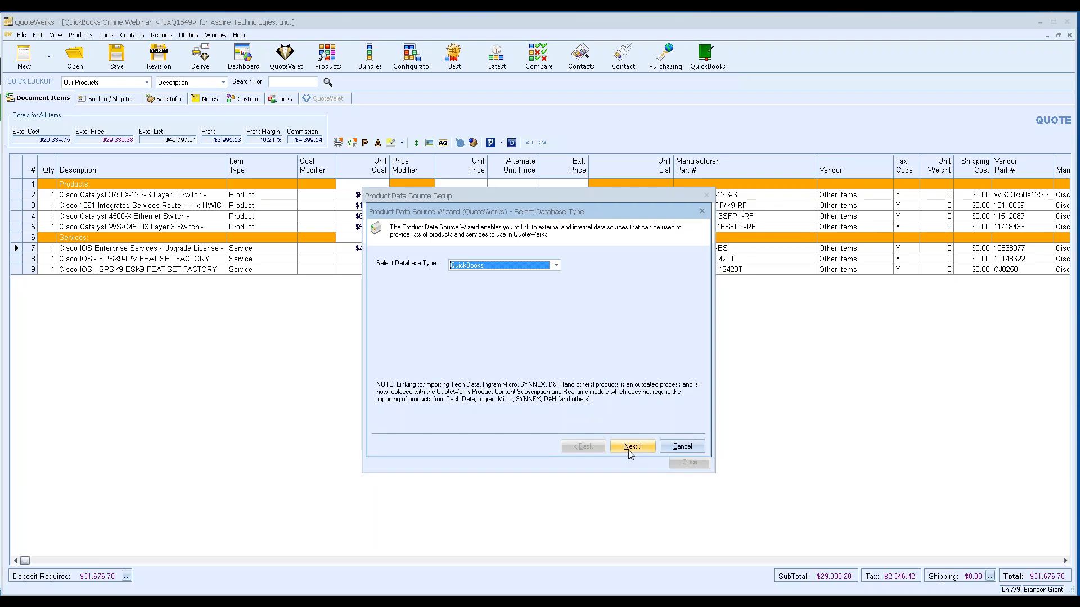
click(682, 447)
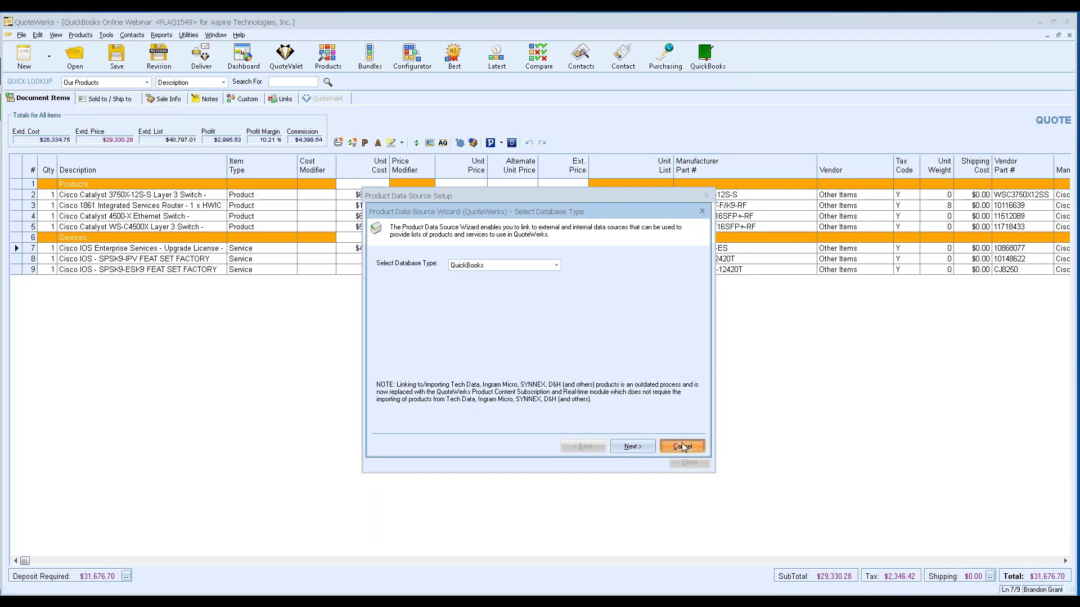
click(688, 463)
Show all items from the QuickBooks source in the product lookup, and close the lookup
click(328, 56)
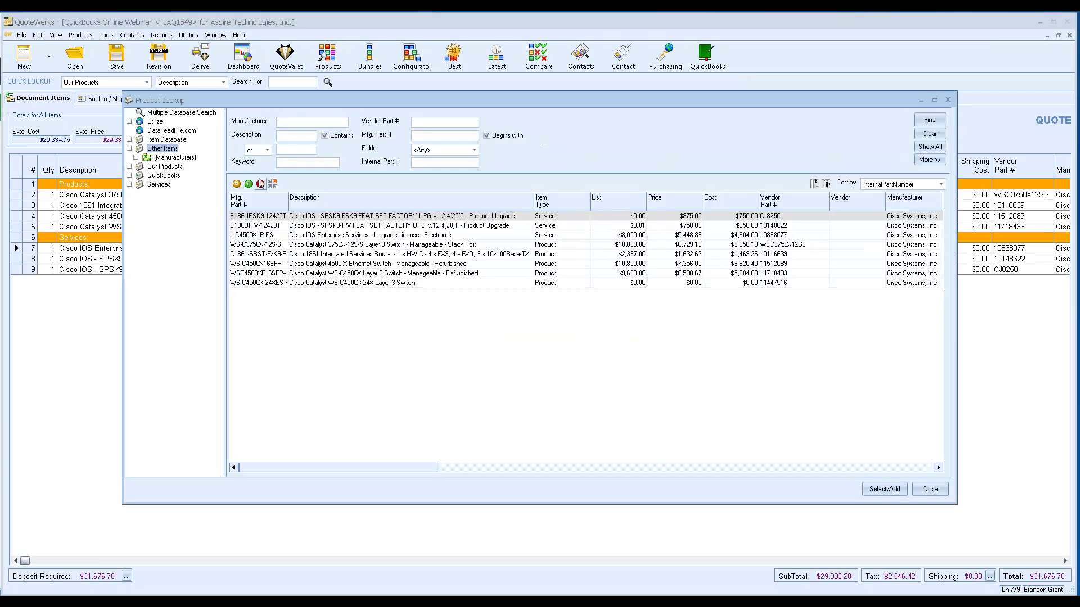
click(163, 175)
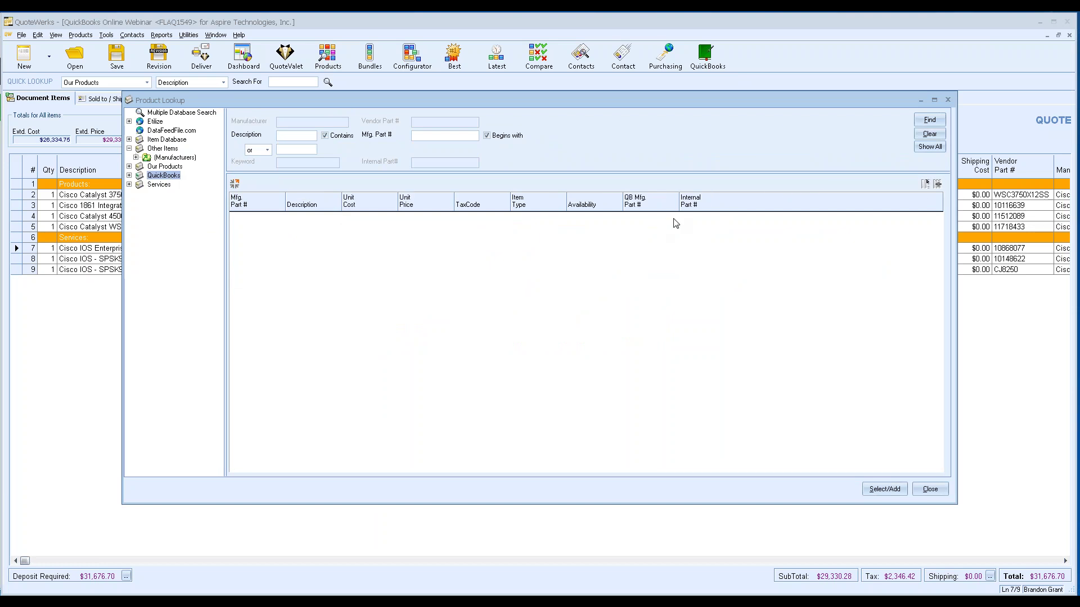
click(929, 146)
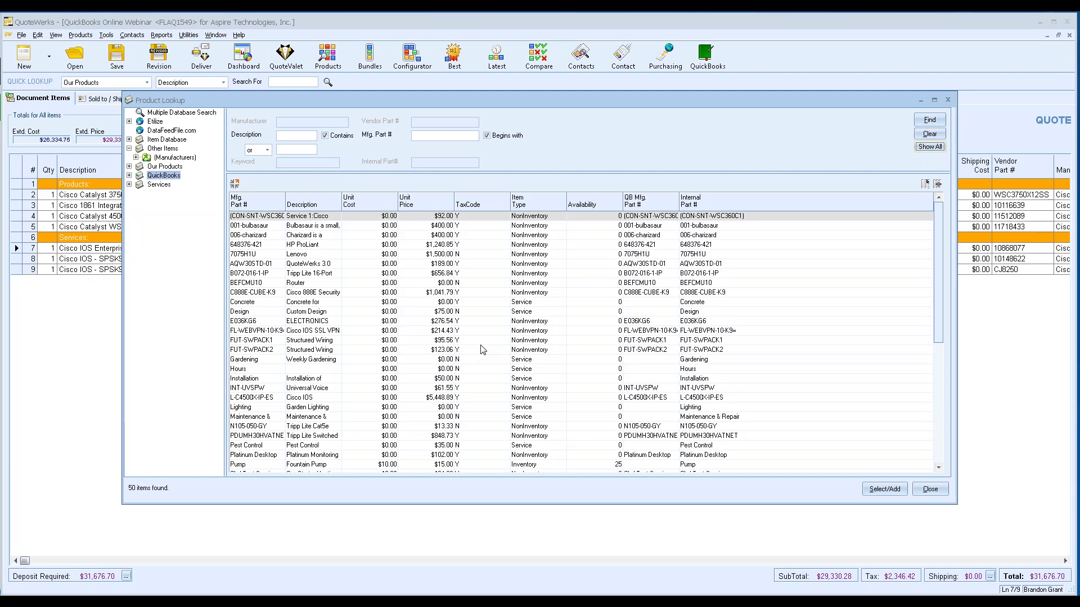
click(929, 488)
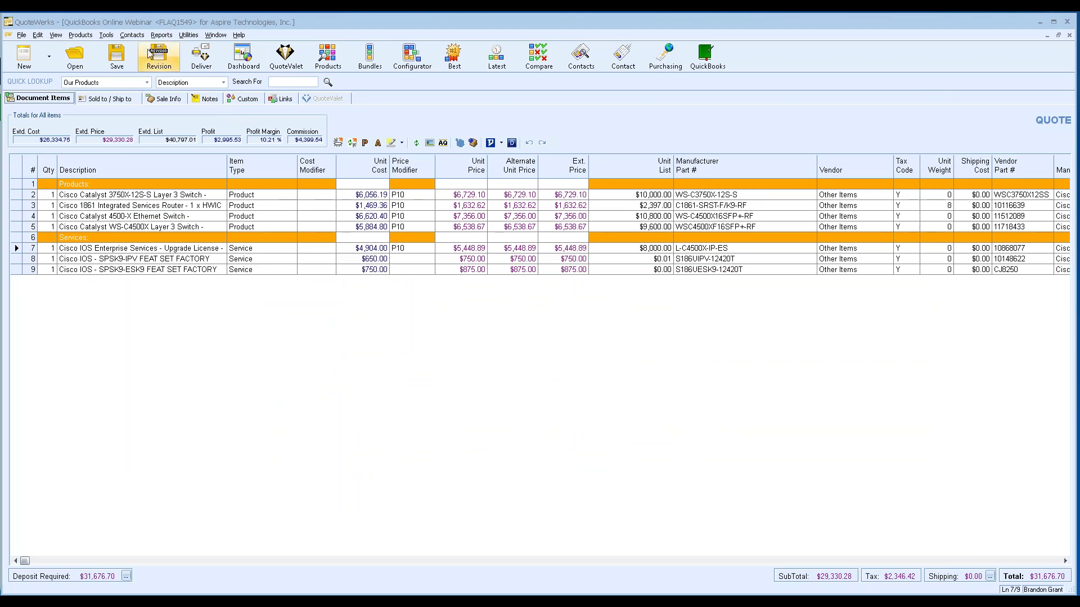
Review the tenant account and QuickBooks accounting integration settings in the program options
click(106, 35)
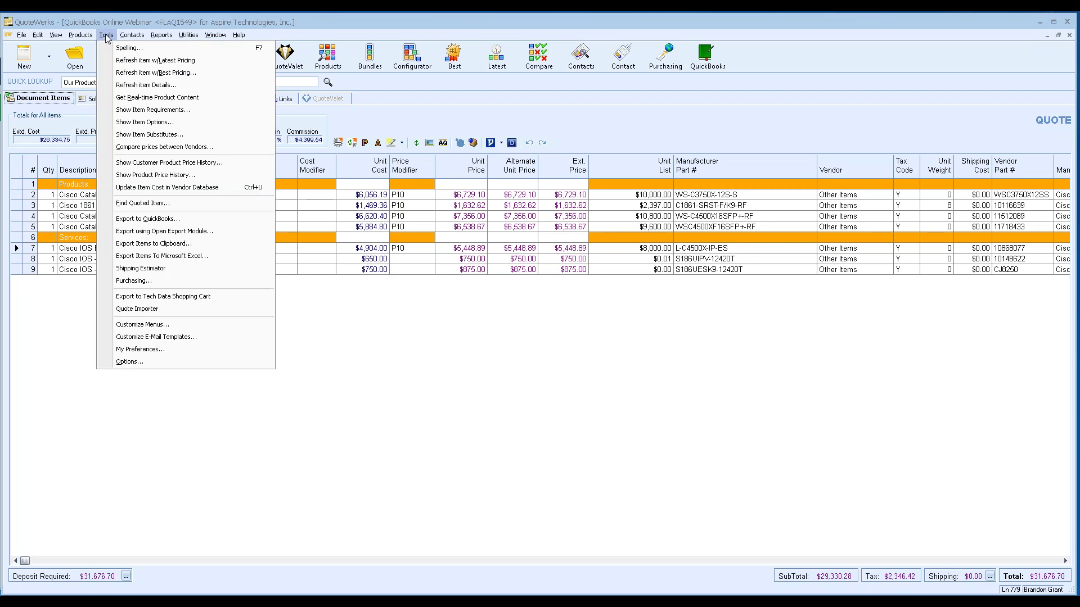
click(235, 364)
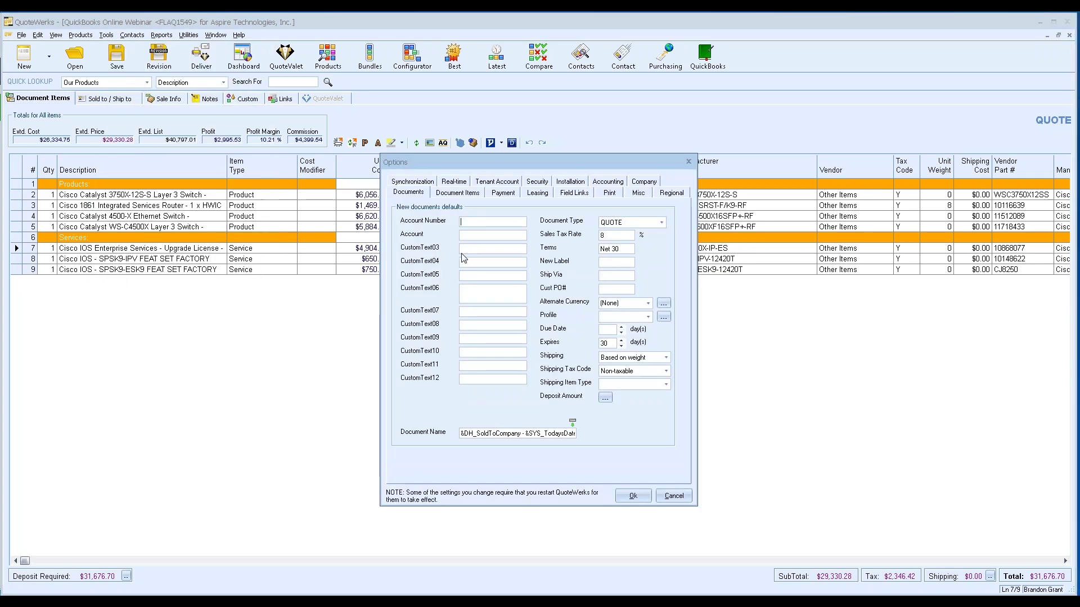
click(497, 187)
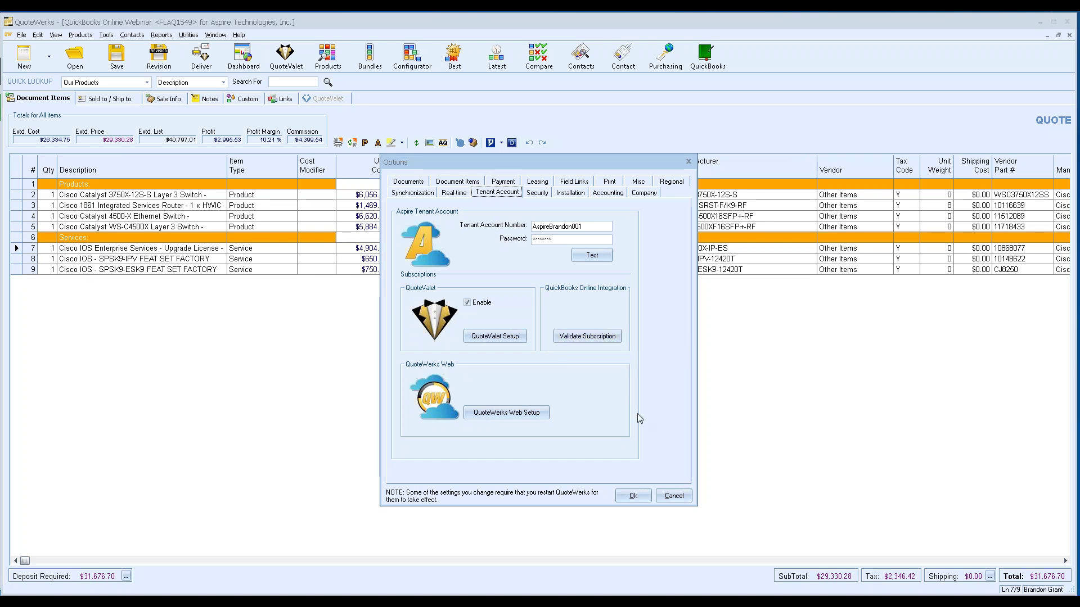
click(600, 194)
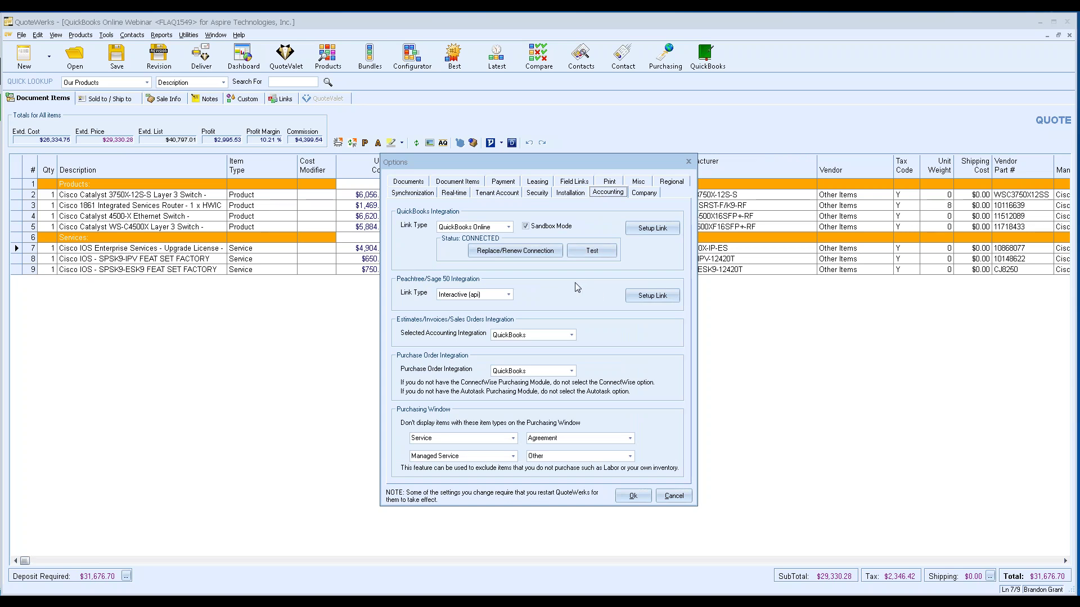
click(633, 496)
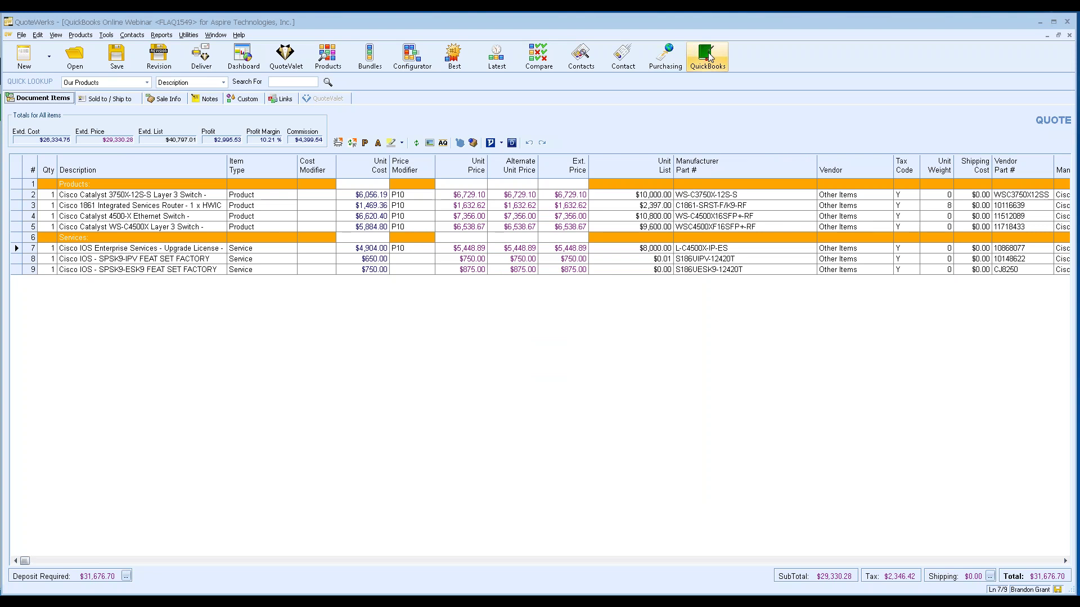
Open the Export To QuickBooks window listing the non-exported documents, and move it aside
click(104, 35)
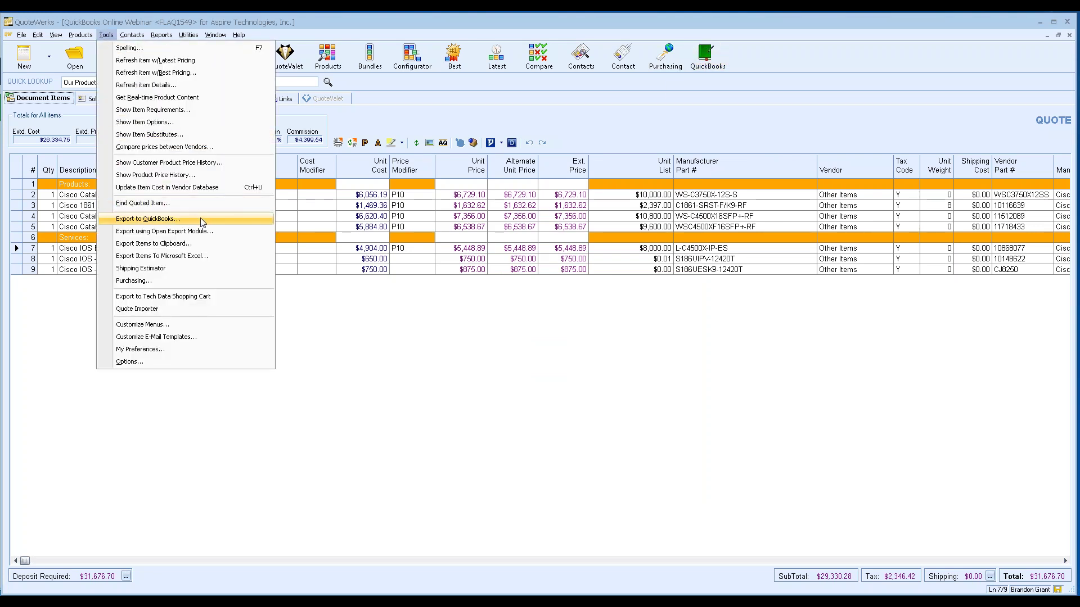
click(638, 114)
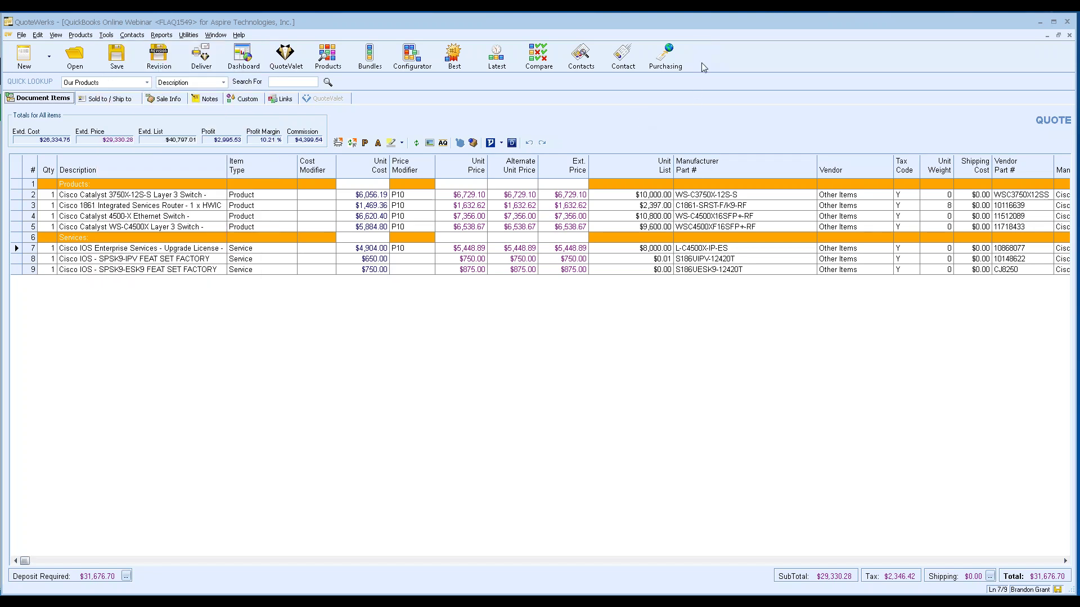
click(706, 55)
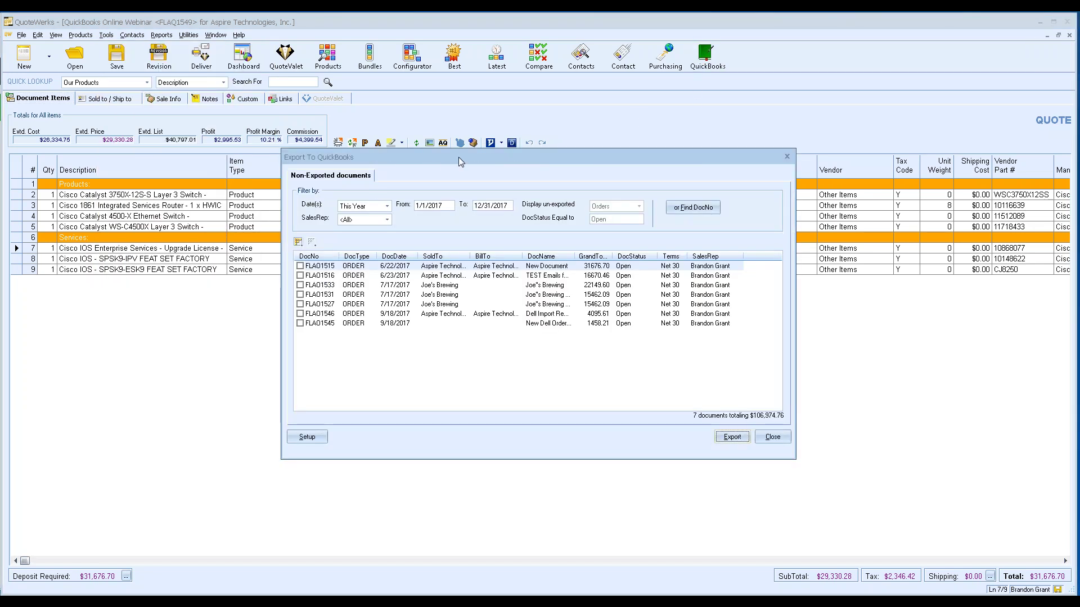
drag(434, 158, 364, 158)
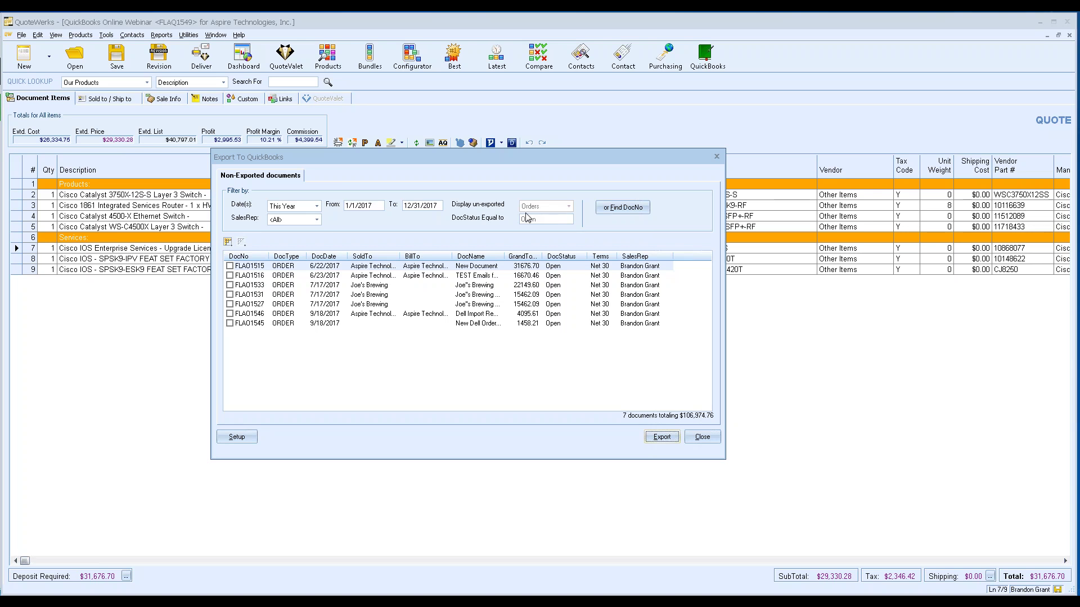
Try marking the first four orders and all listed orders for export, and clear the whole selection
click(229, 266)
click(229, 276)
click(229, 285)
click(229, 295)
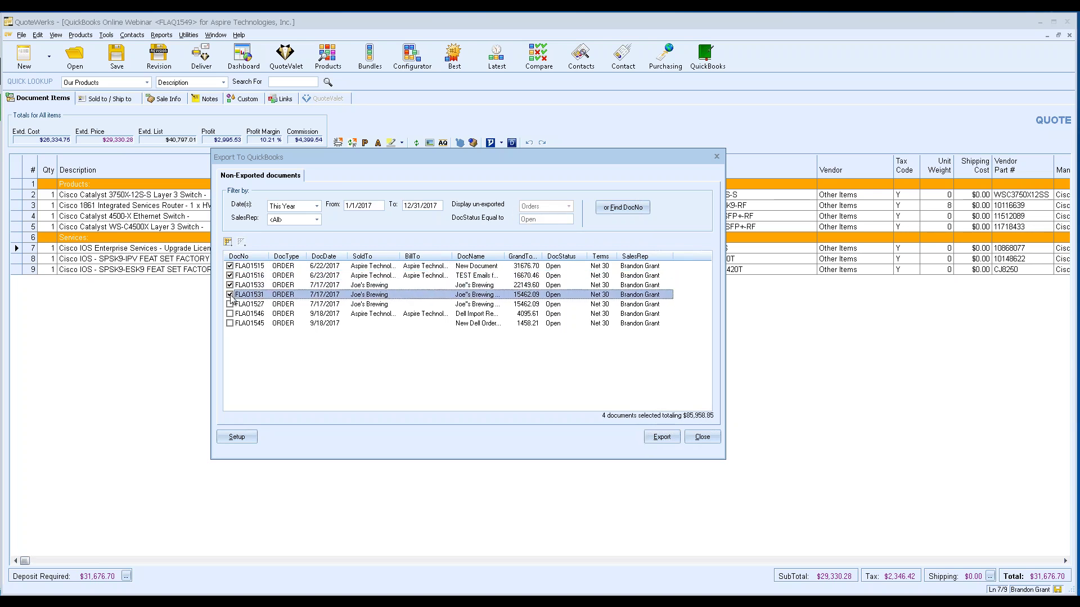
click(228, 242)
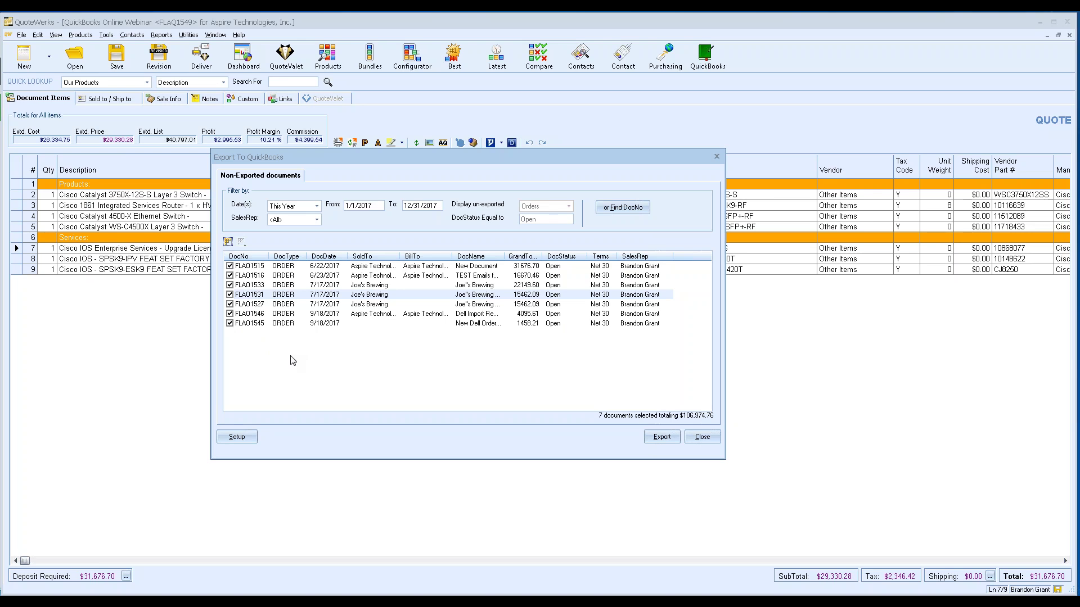
click(241, 241)
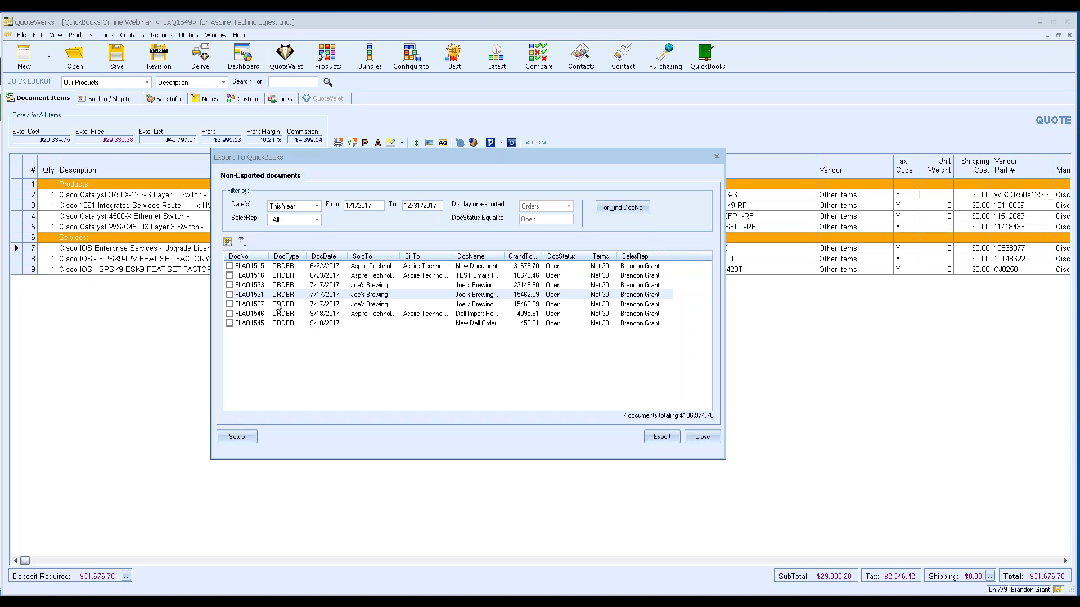
Mark the first and third orders in the list and export them to QuickBooks
click(230, 266)
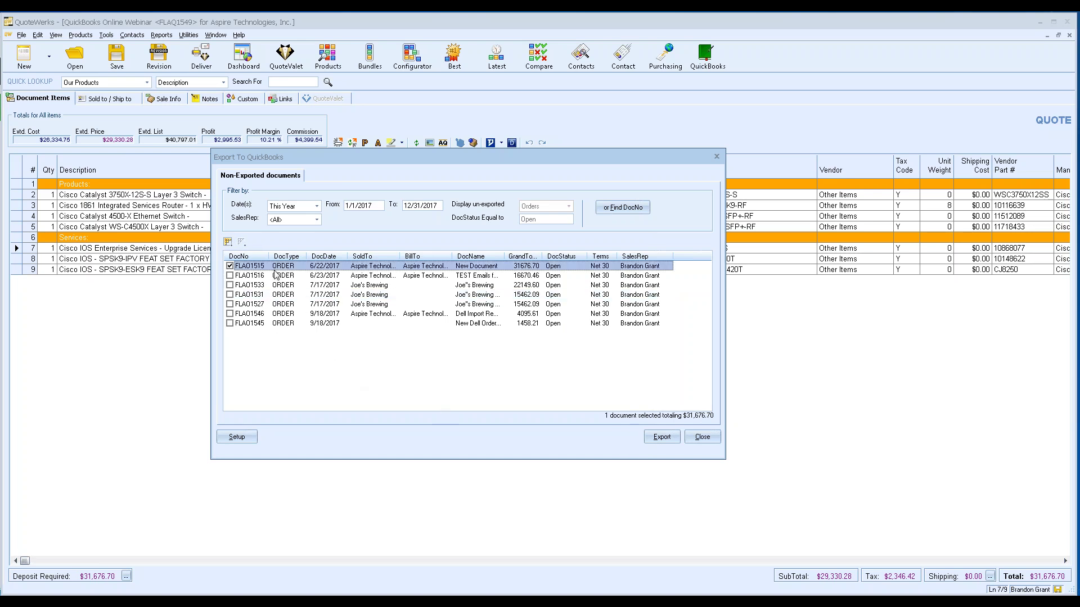
click(230, 285)
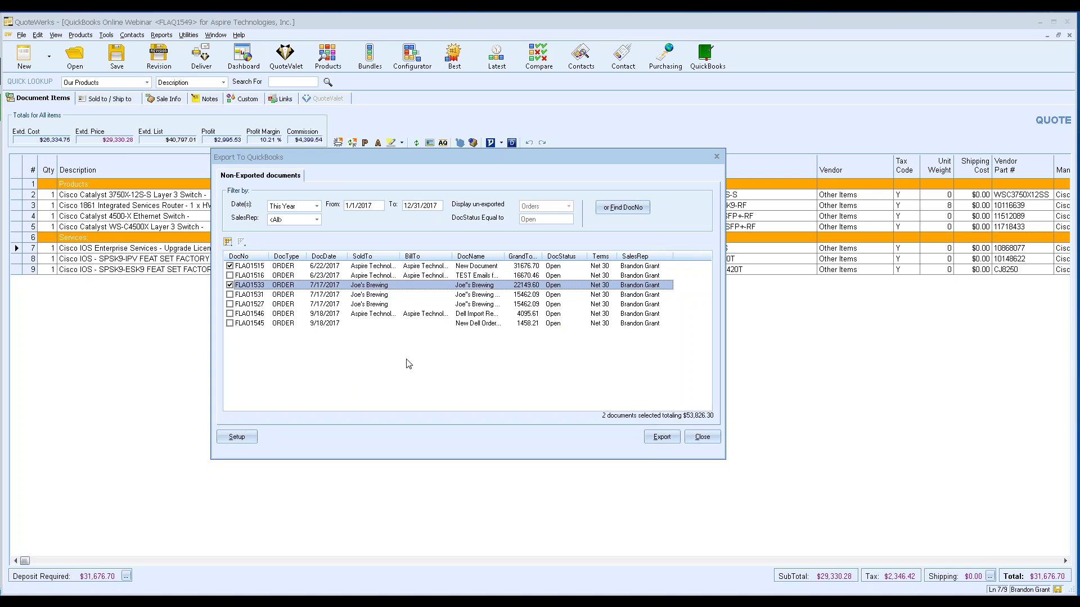
click(667, 441)
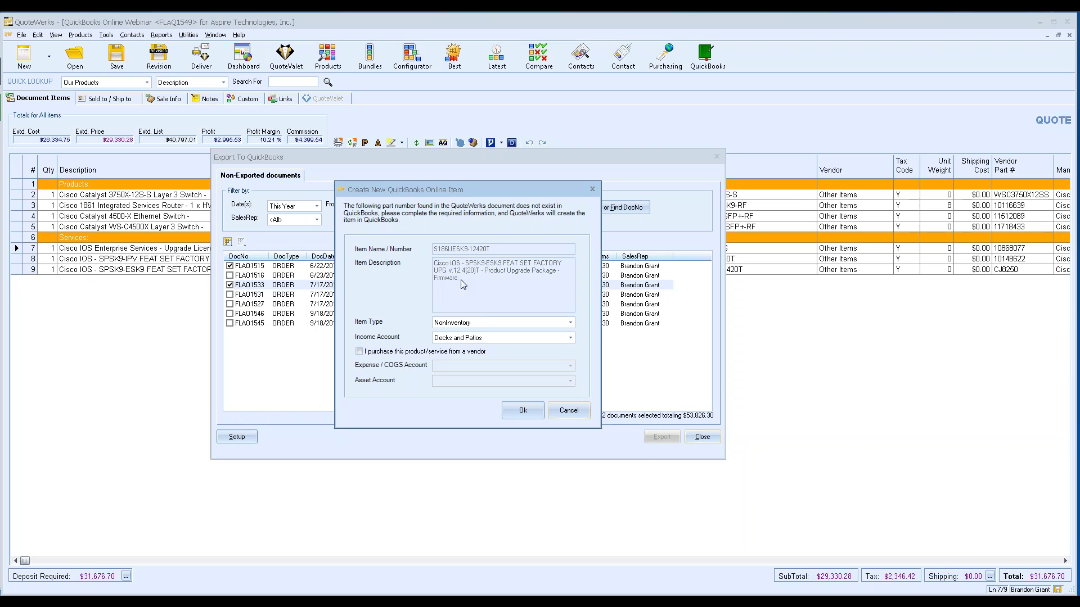
Create the missing item S186UESK9-12420T as NonInventory with the Design income account, leaving the vendor purchase option off
click(491, 325)
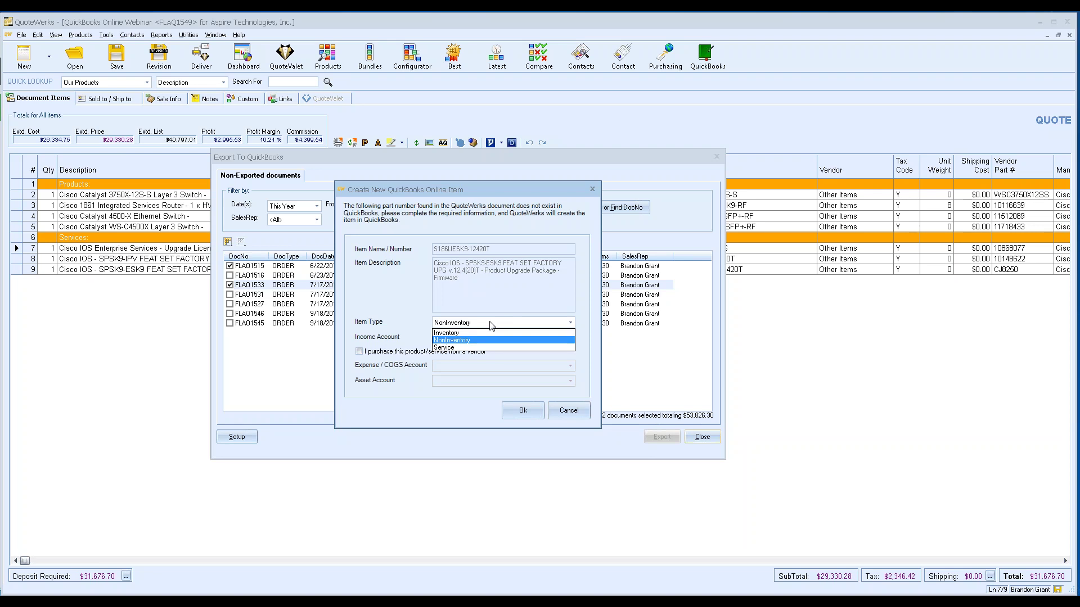
click(417, 307)
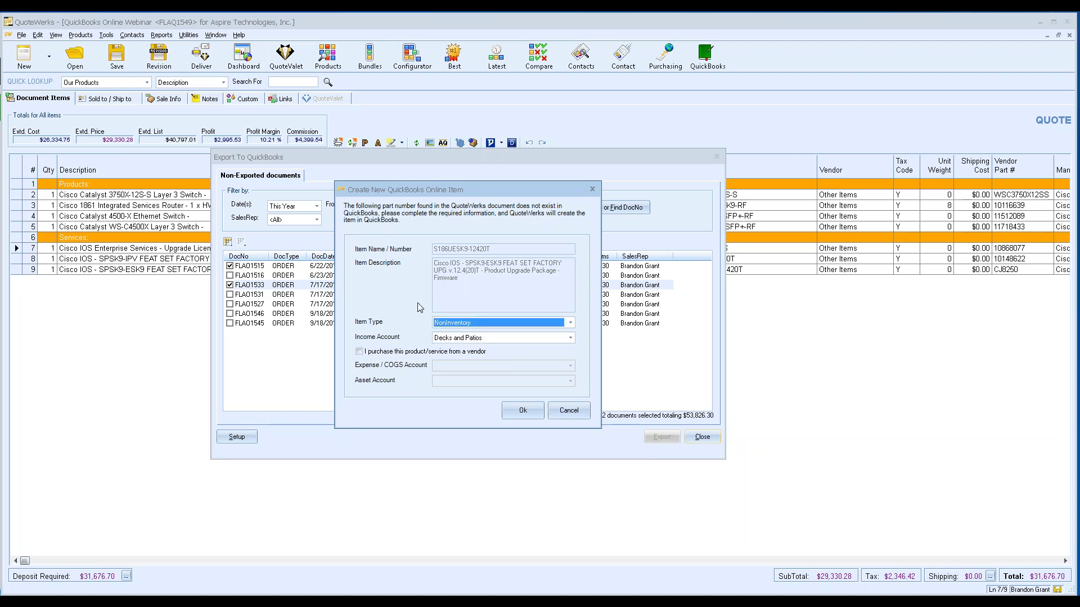
click(462, 342)
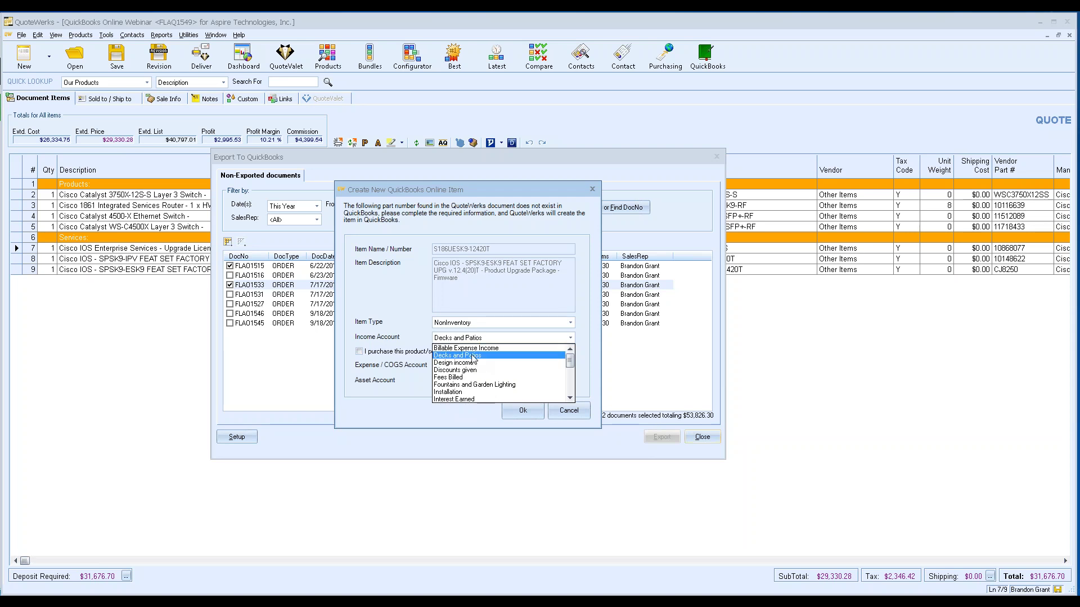
click(456, 363)
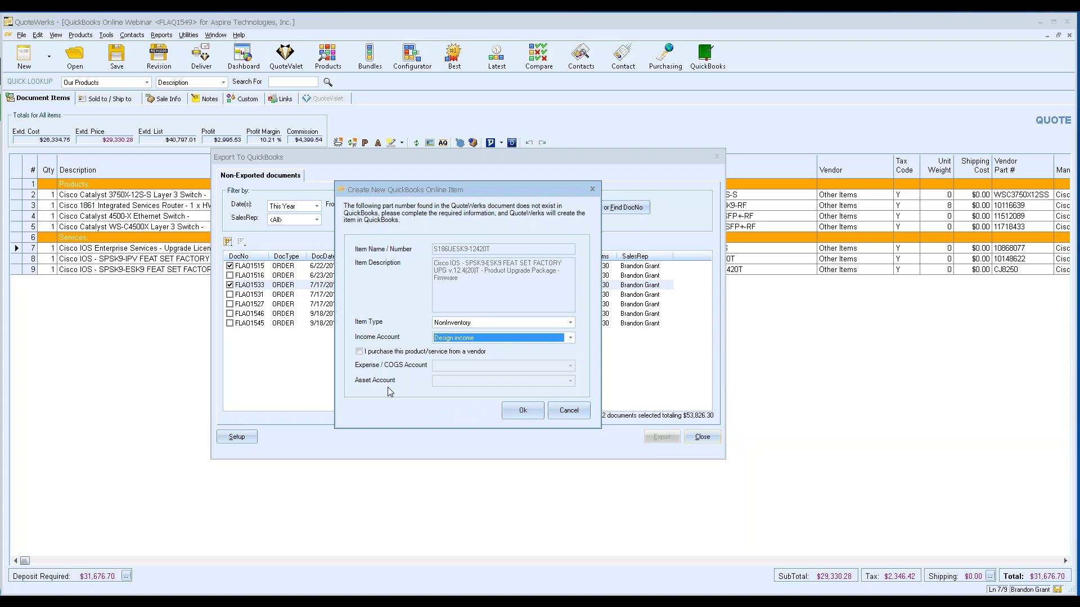
click(359, 353)
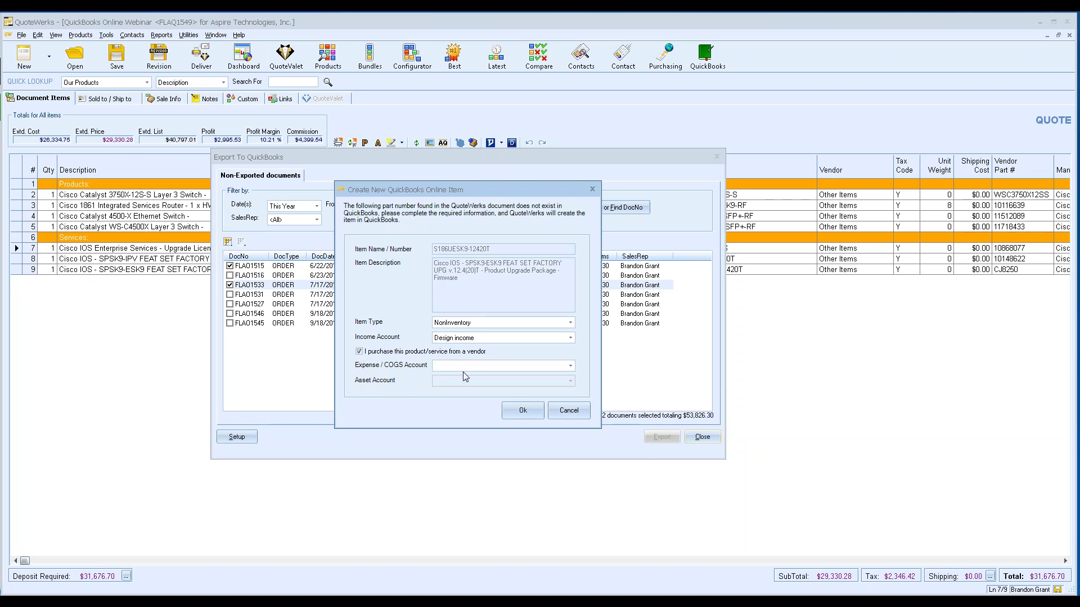
click(359, 352)
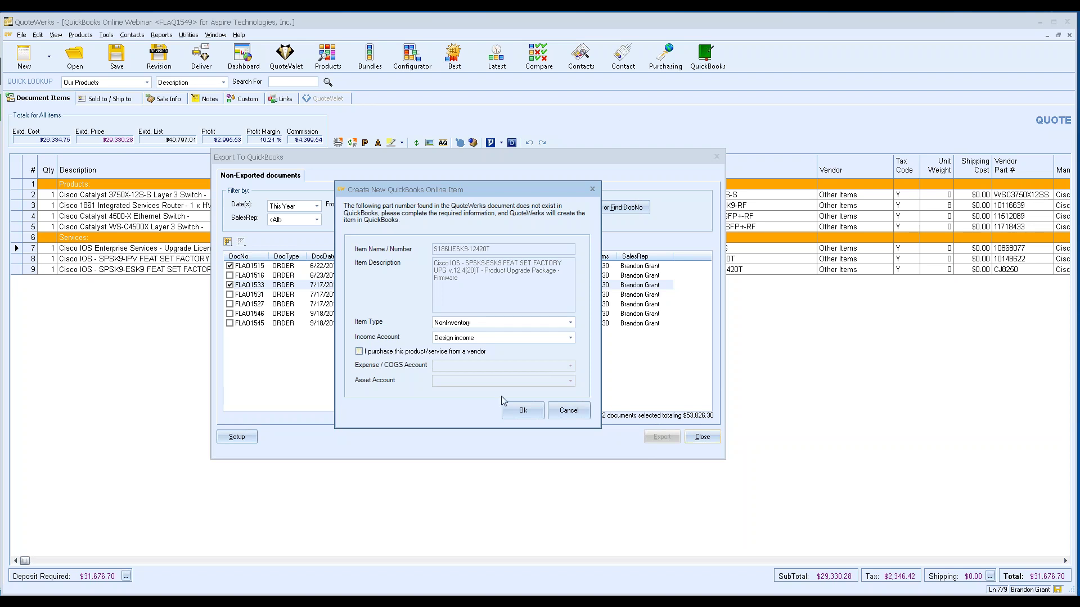
click(517, 411)
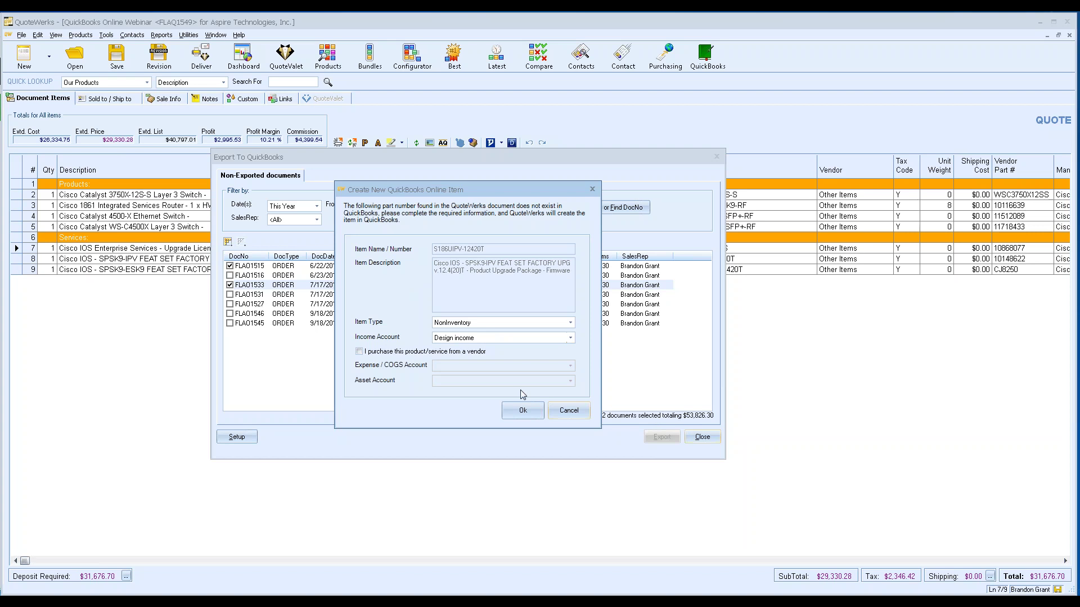
Create the remaining missing items, including S186UIPV-12420T and B072-032-IP2, as NonInventory under Design income, and dismiss the export log
click(522, 412)
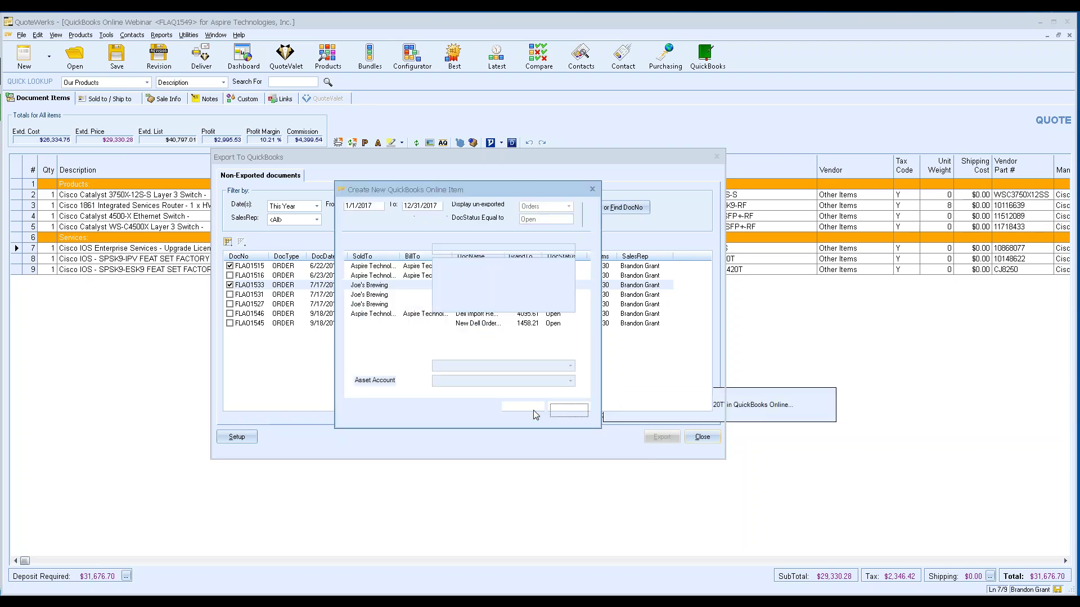
click(523, 412)
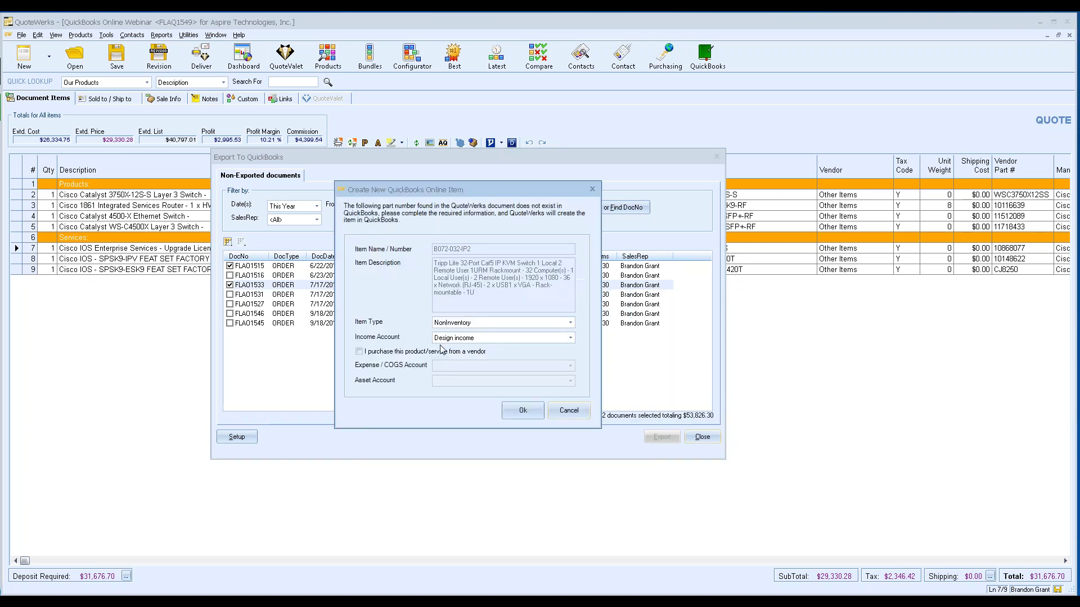
click(509, 409)
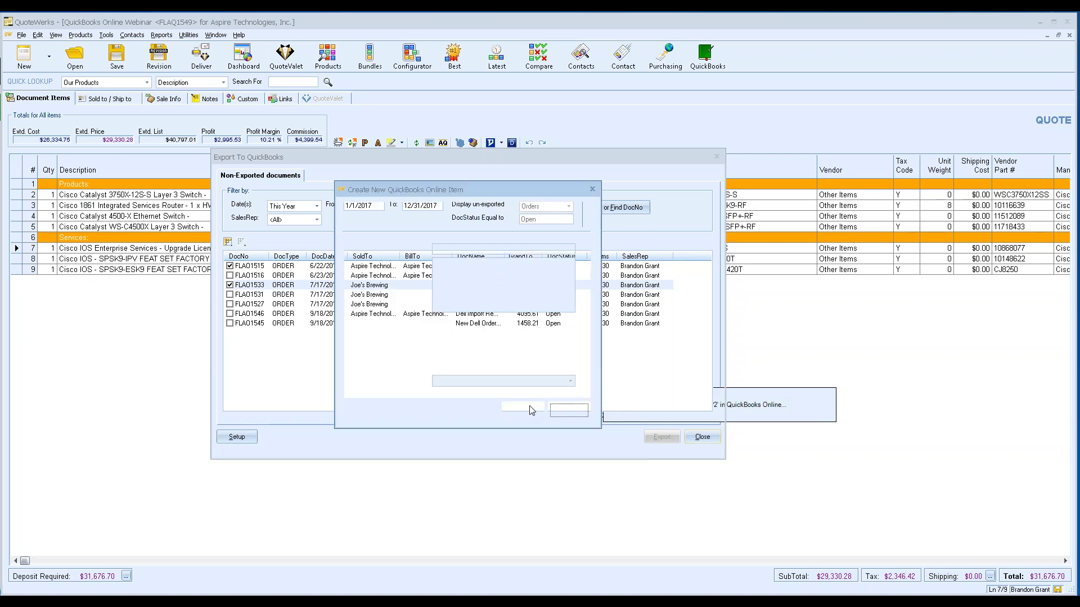
click(528, 408)
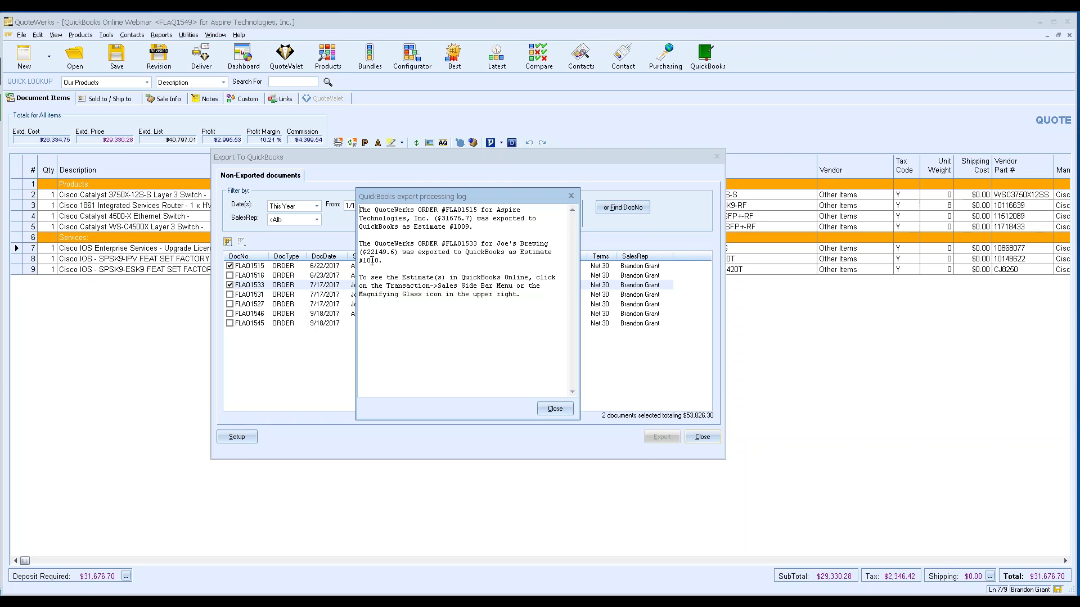
click(555, 409)
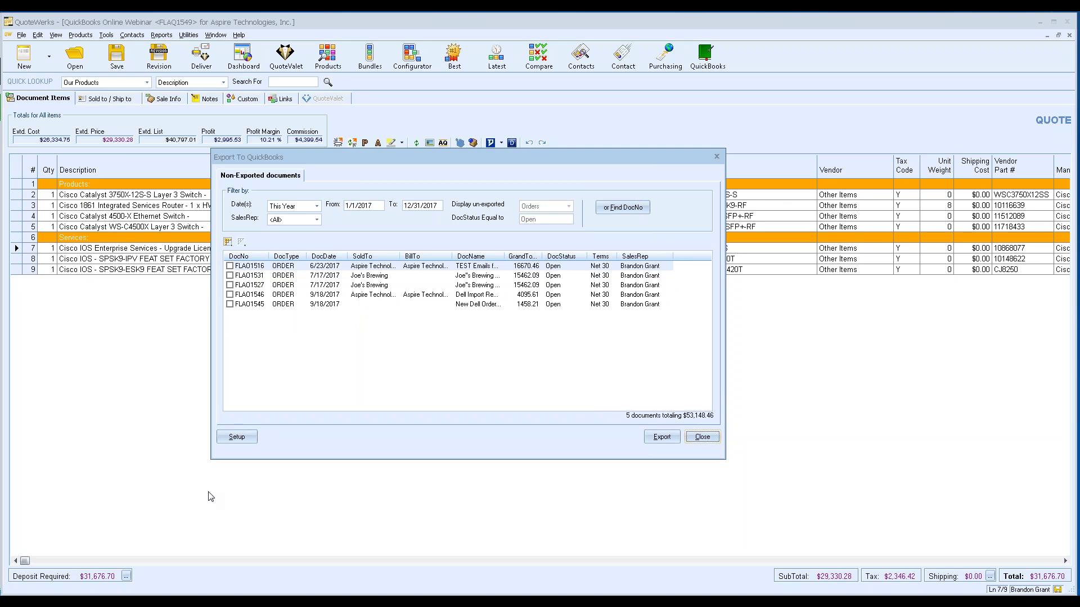
Switch to QuickBooks Online and review the exported Aspire Technologies estimate among the sales transactions, closing it when done
key(alt+Tab)
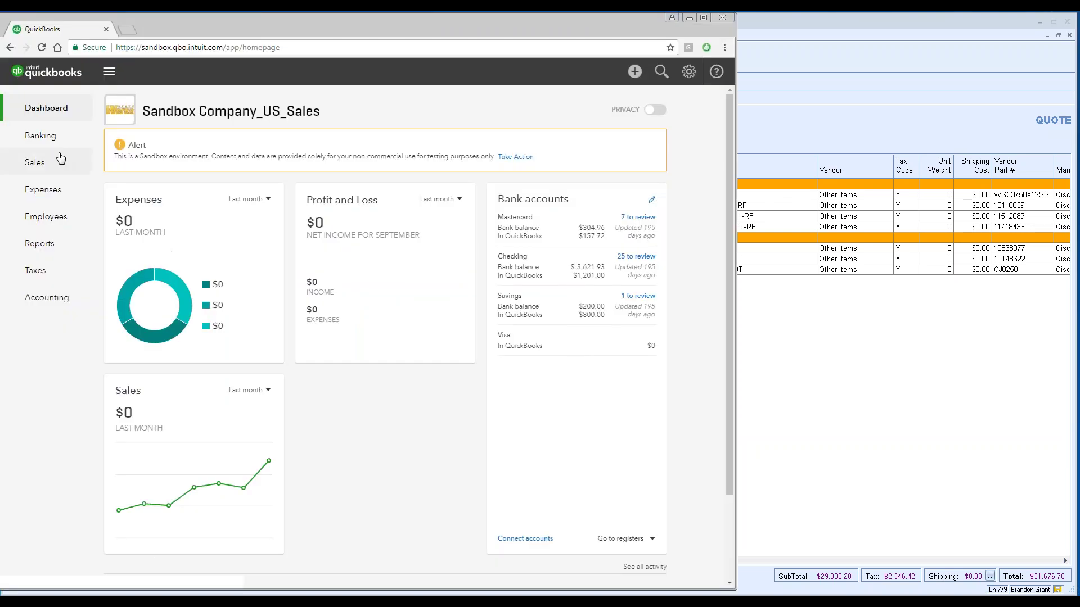
click(34, 163)
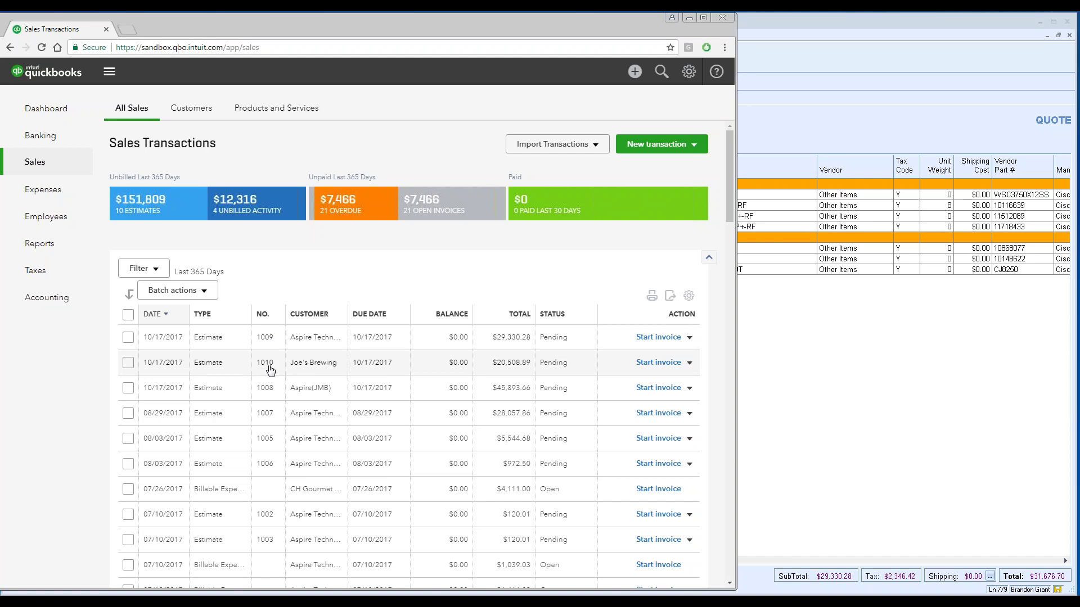
click(225, 364)
click(218, 338)
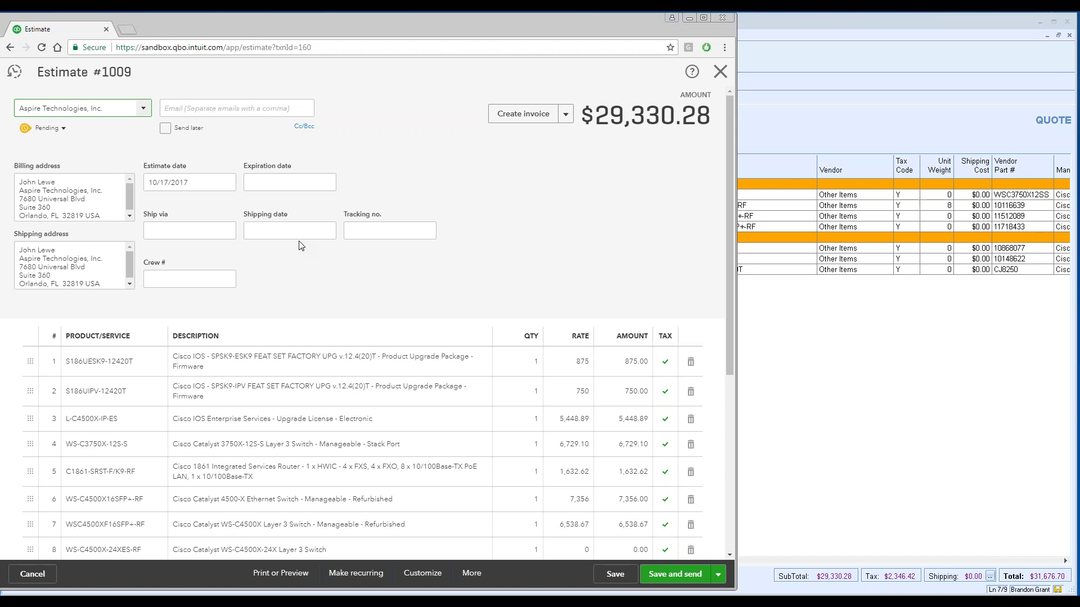
click(720, 71)
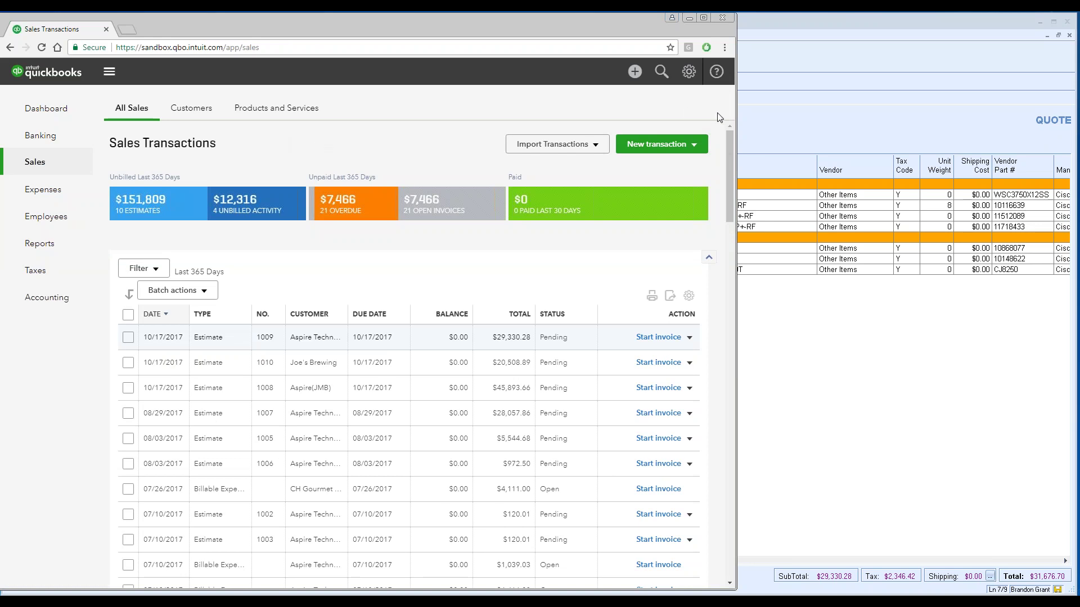
Return to QuoteWerks, close the export window, and bring up the tenant account settings in the program options
click(767, 127)
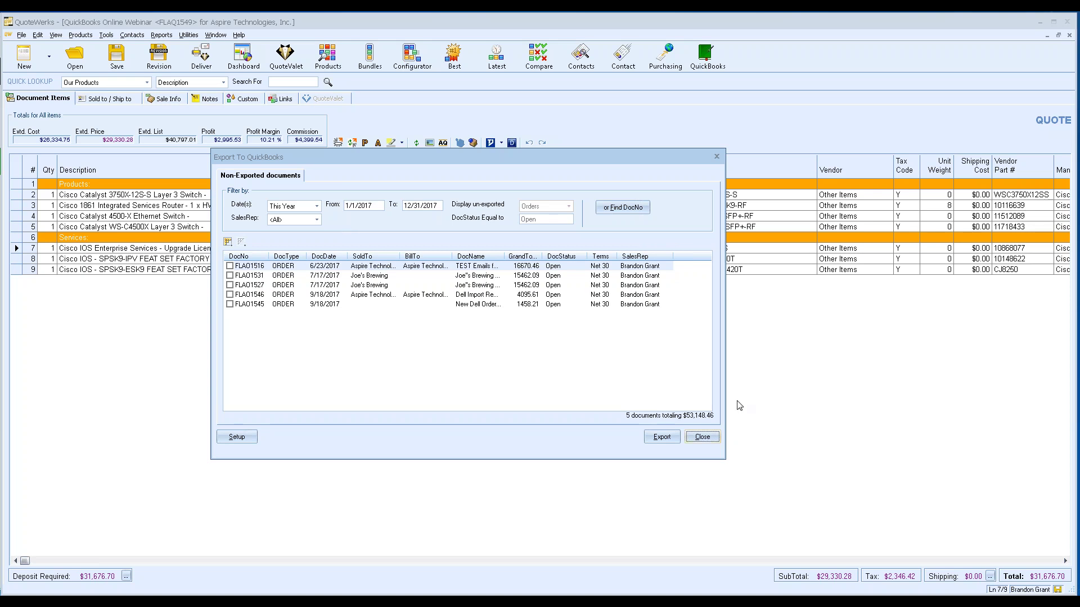
click(703, 438)
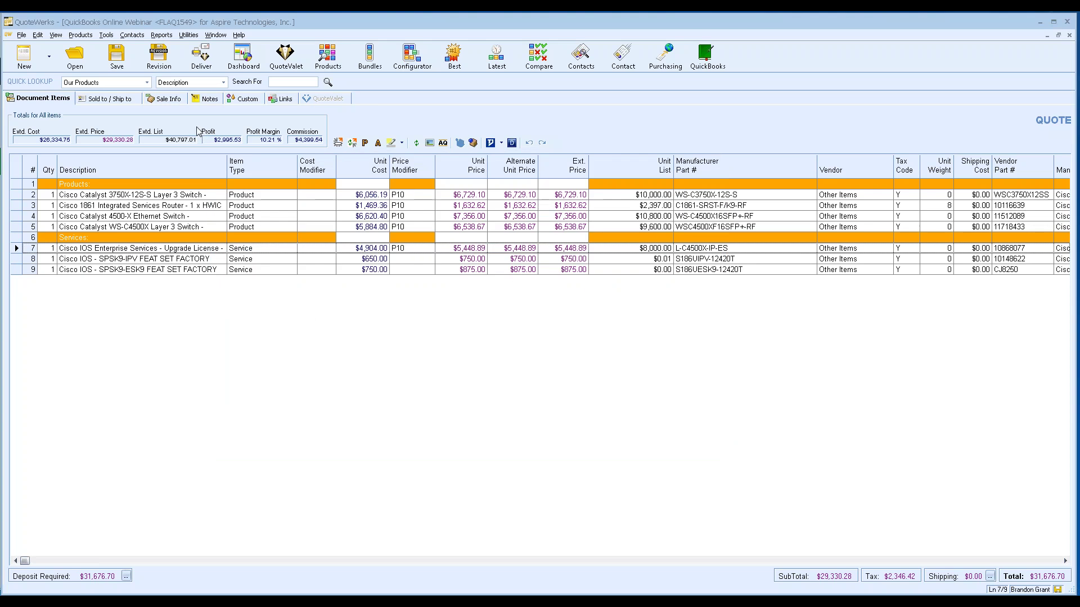
click(107, 35)
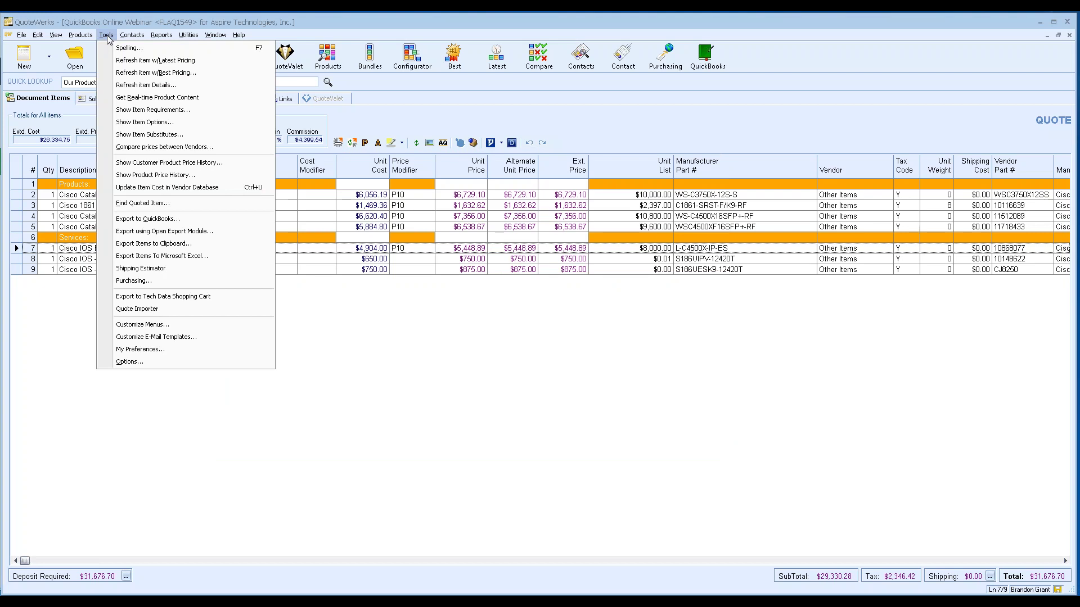
click(135, 362)
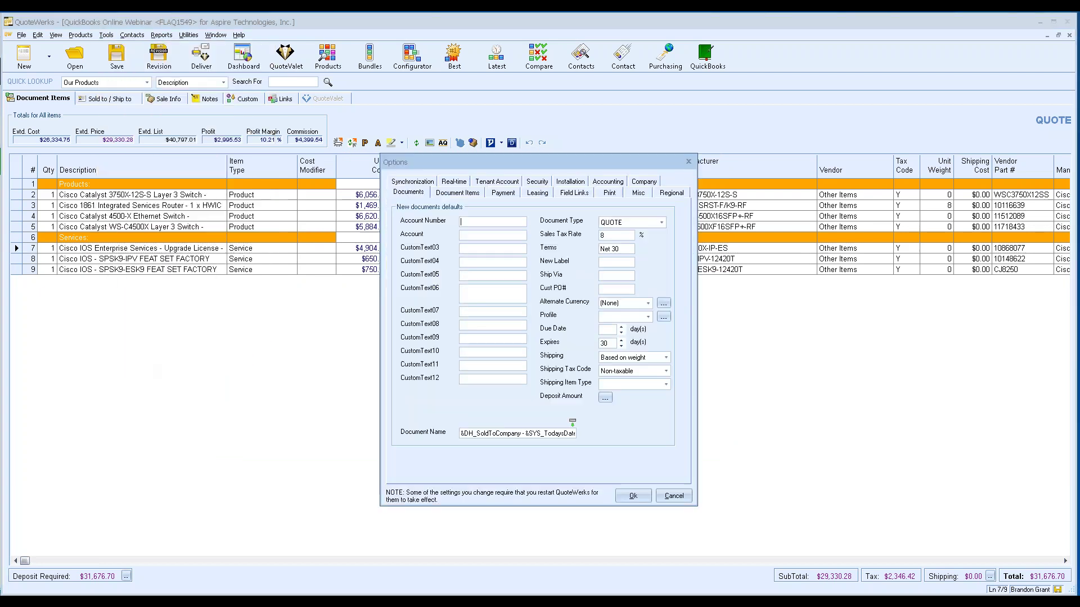
click(504, 182)
drag(525, 161, 414, 123)
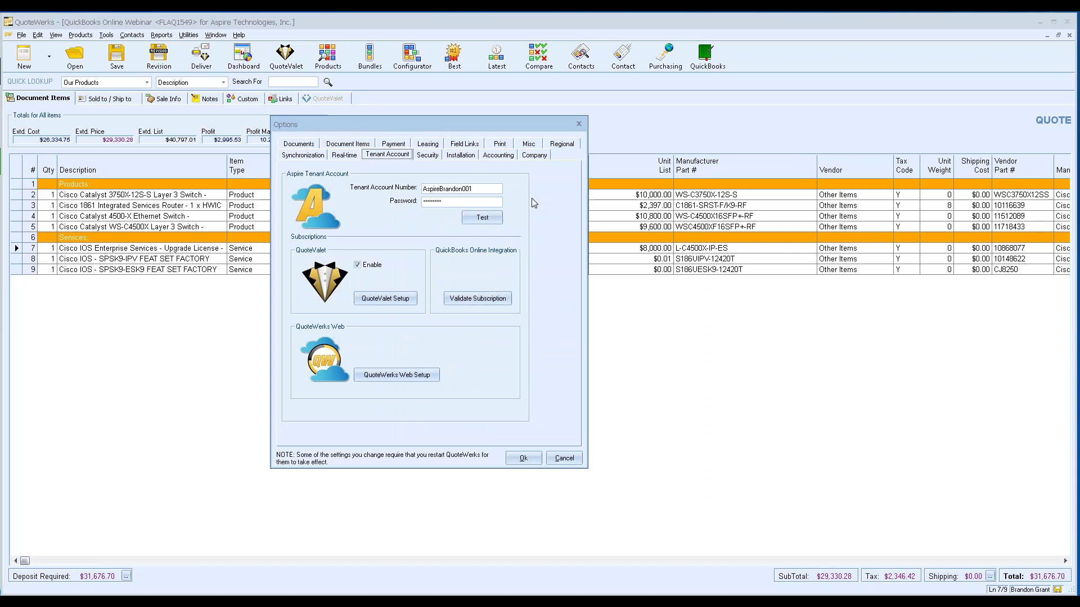
Test the tenant account credentials and validate the QuickBooks Online Integration subscription
drag(488, 191, 394, 194)
key(Tab)
click(487, 188)
click(491, 218)
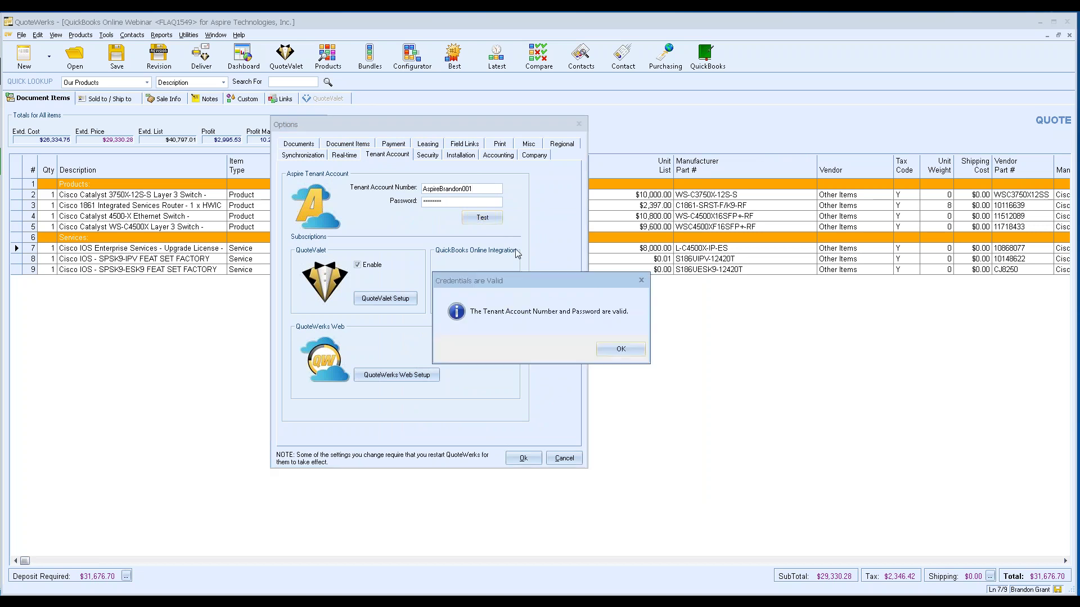
click(614, 350)
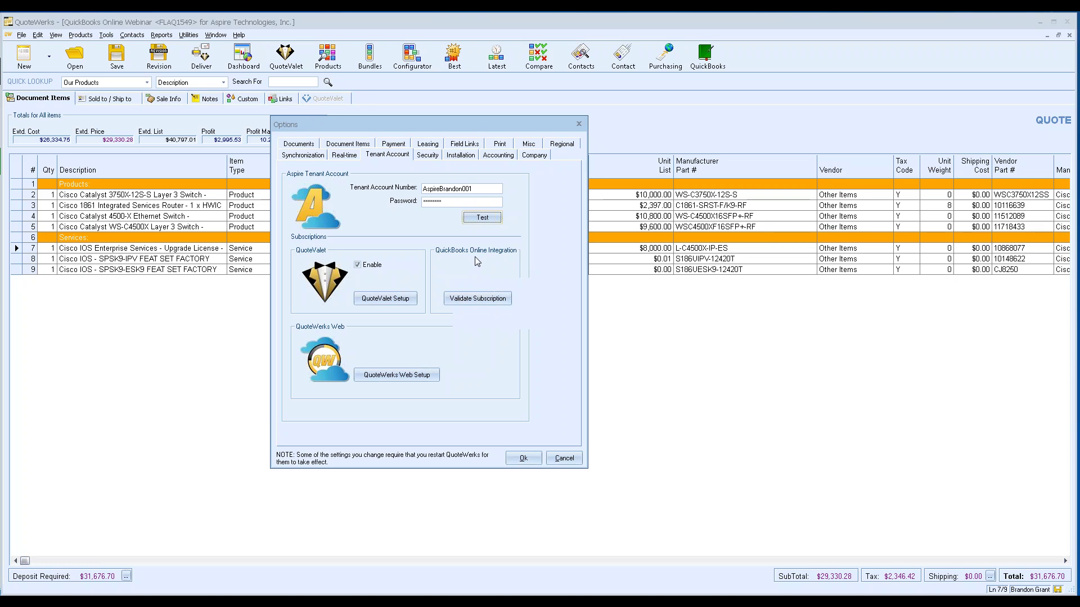
click(479, 298)
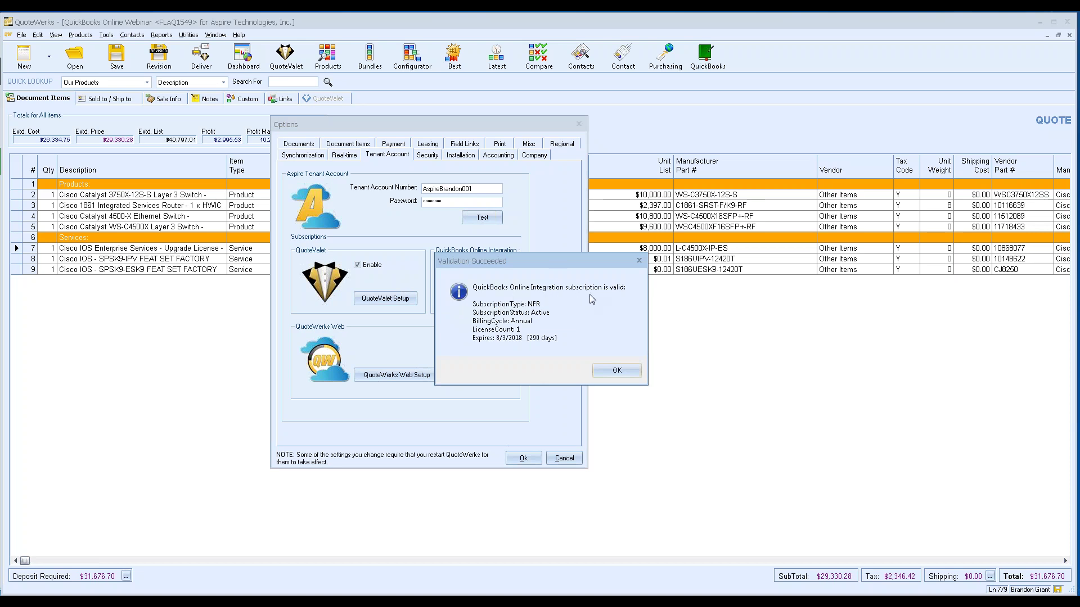
click(617, 371)
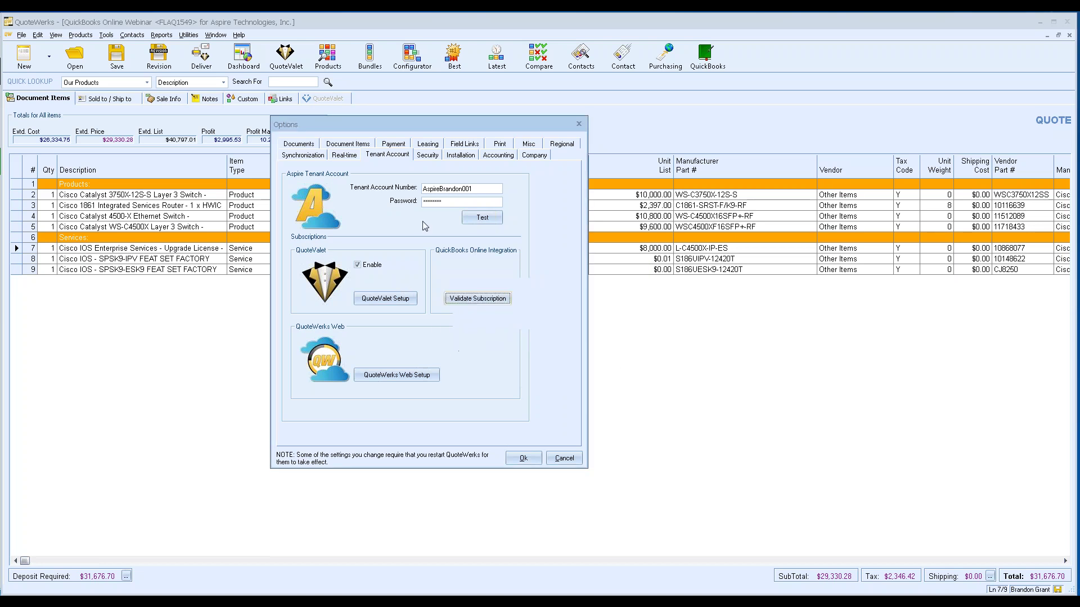
In the accounting options, select QuickBooks Online as the QuickBooks link type and start replacing the existing connection
click(498, 157)
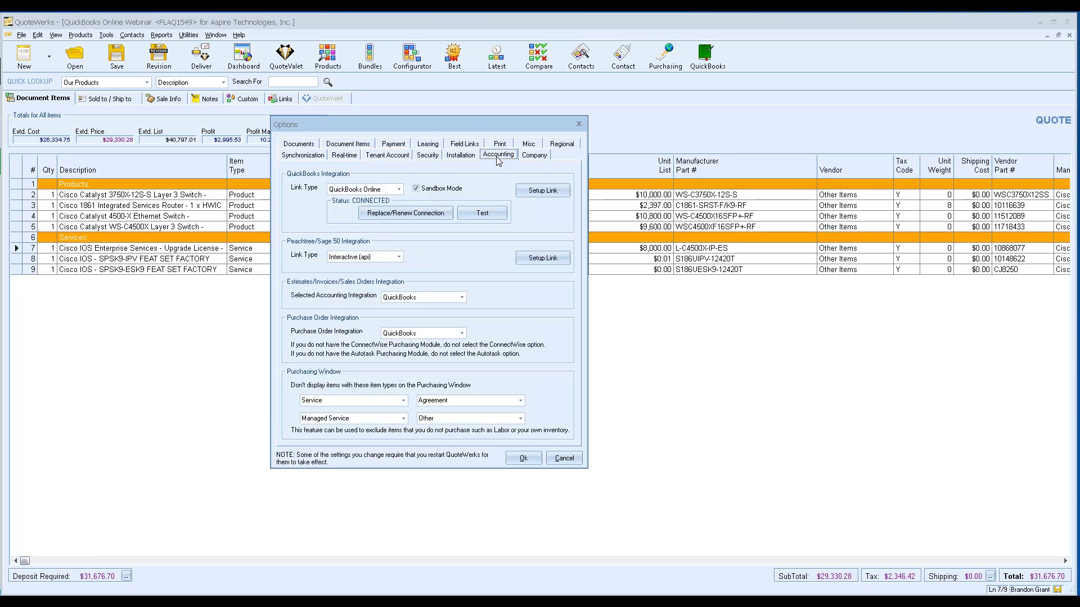
click(398, 191)
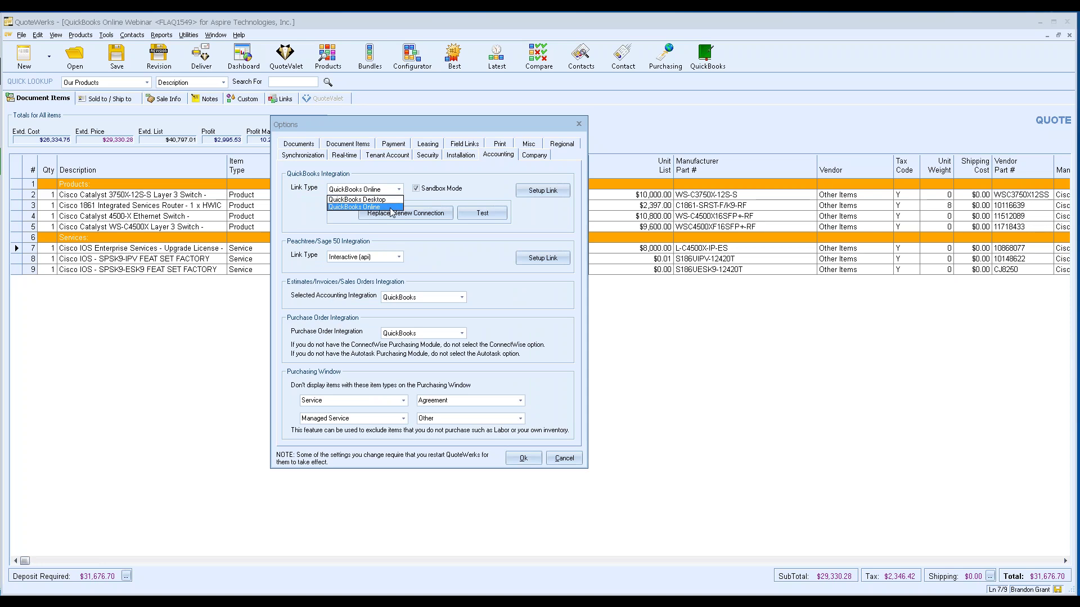
click(392, 207)
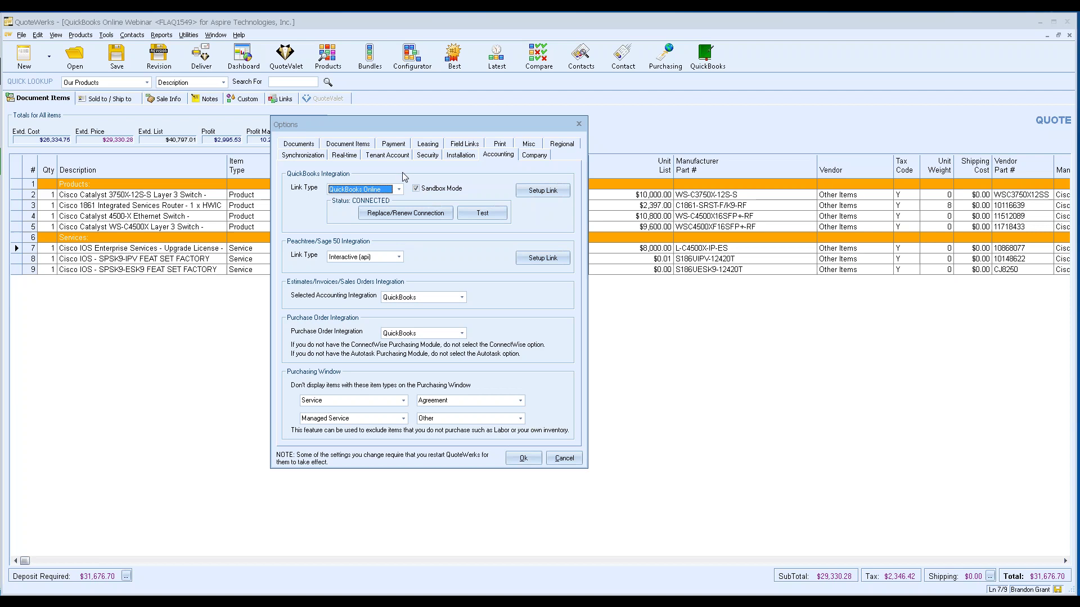
click(413, 214)
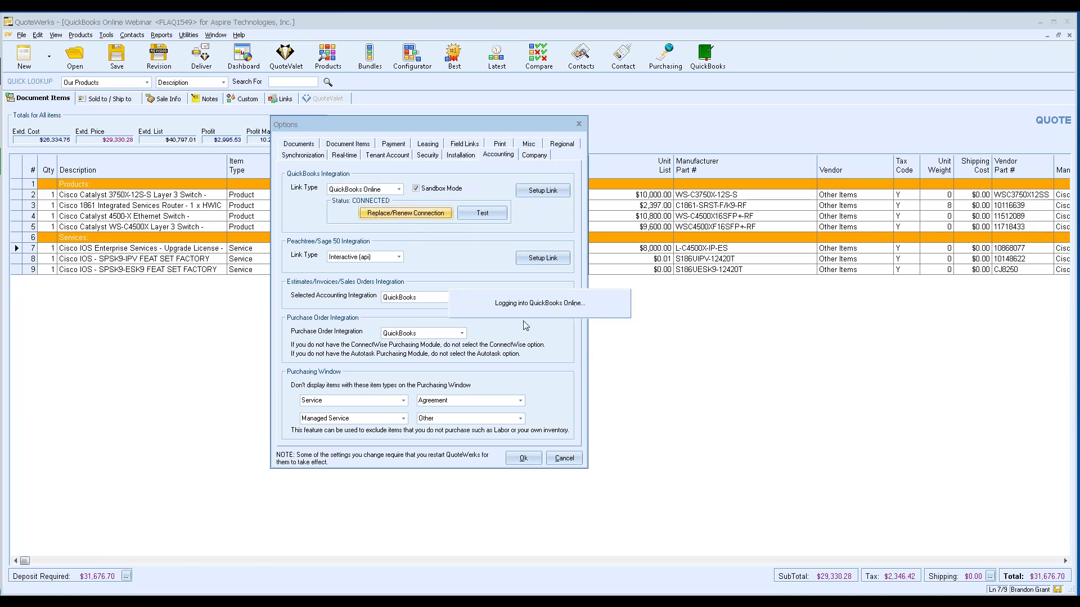
click(541, 375)
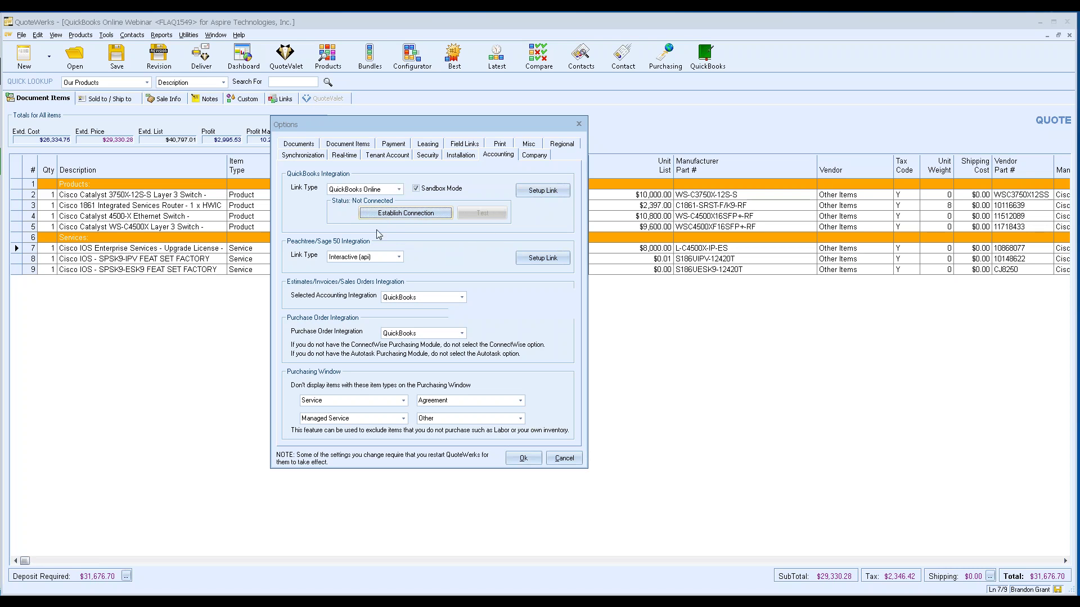
Establish a connection to Sandbox Company_US_Sales, authorize data sharing with QuoteWerks, and test the link from the accounting options
click(405, 213)
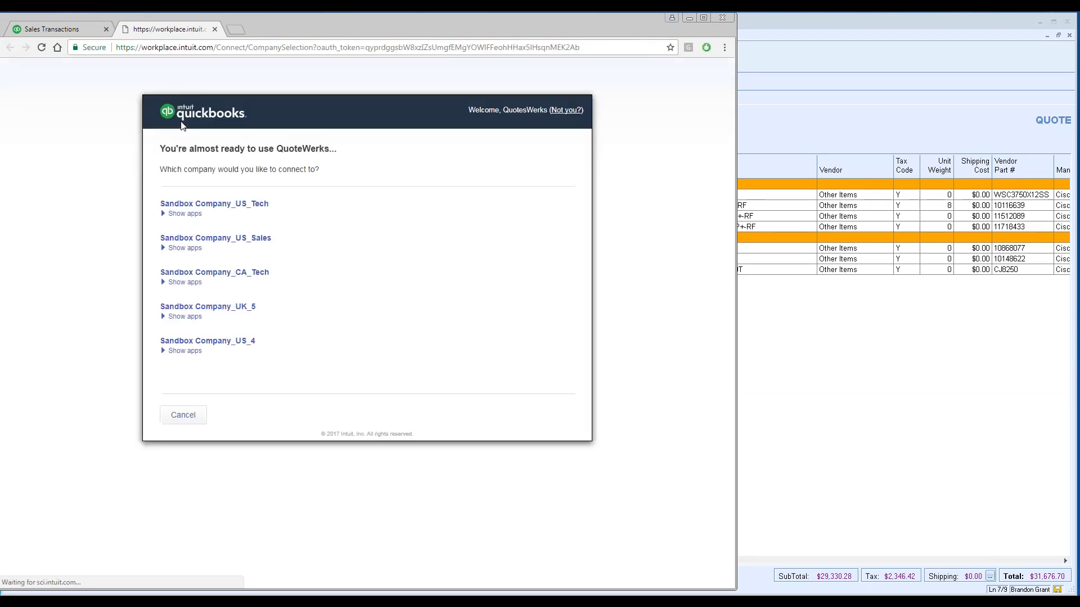
click(242, 239)
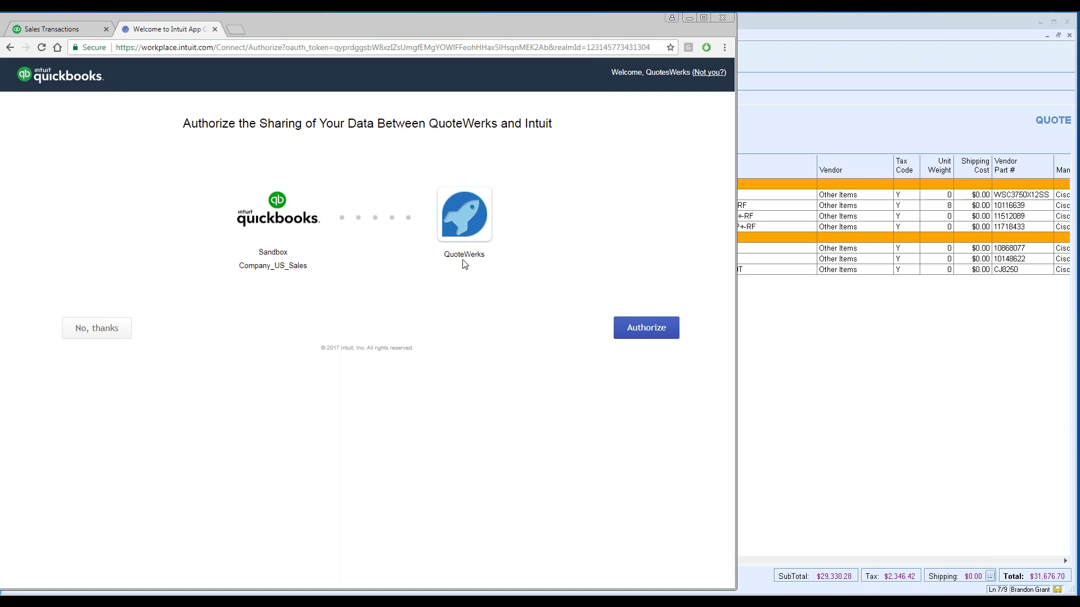
click(643, 329)
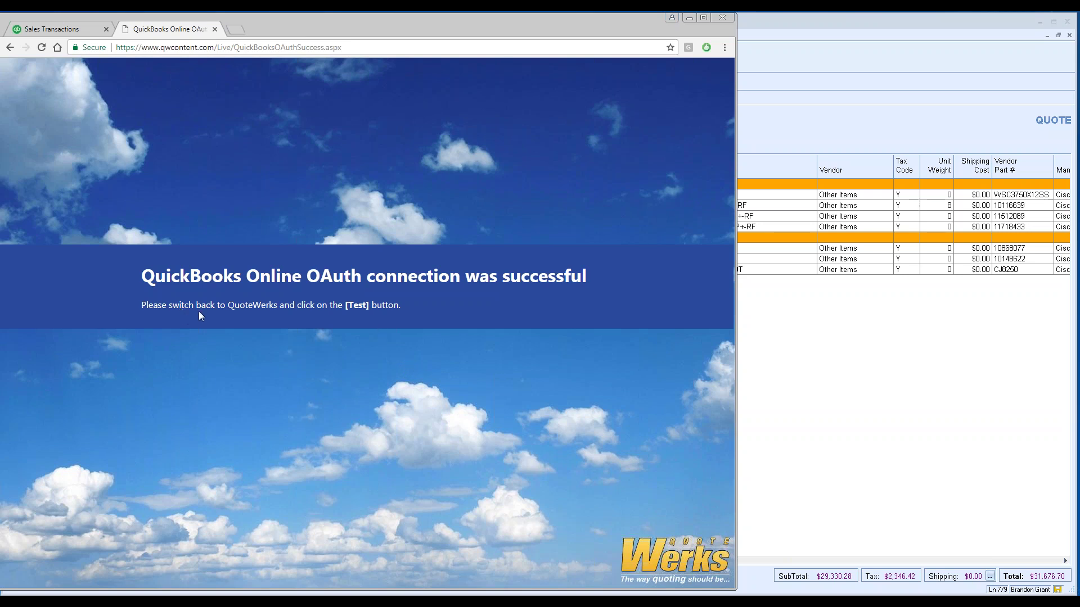
click(827, 337)
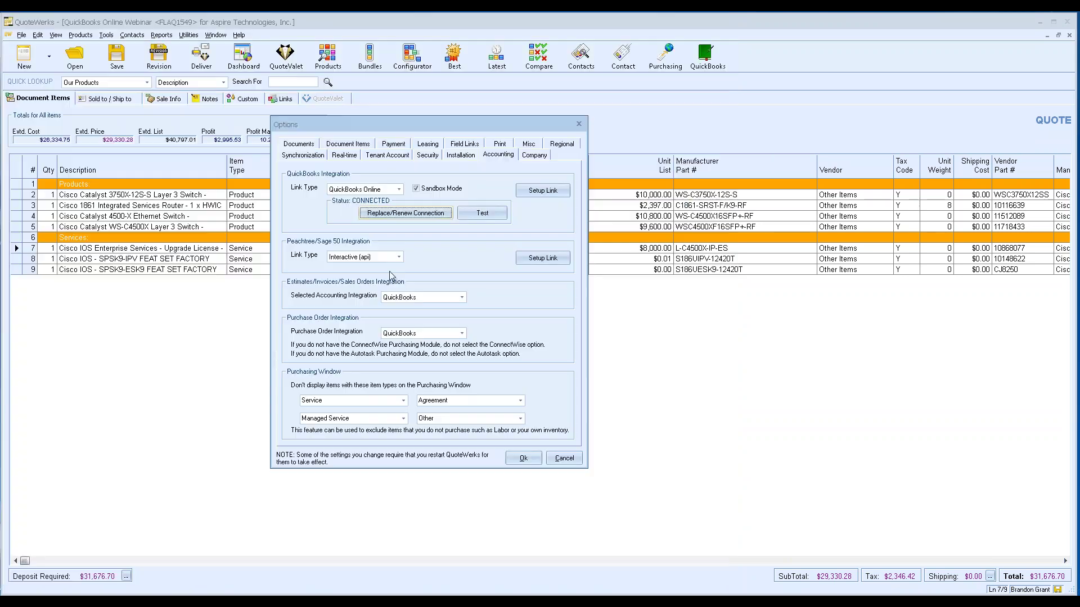
click(501, 220)
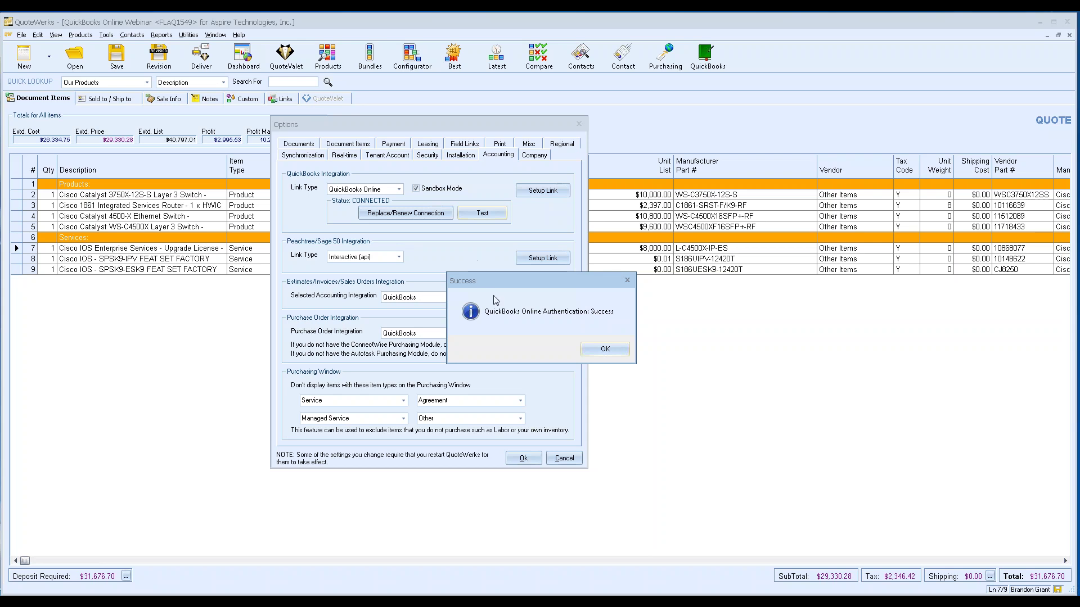
Close the connection test result, open the QuickBooks Online link setup, and display its transaction settings
click(603, 349)
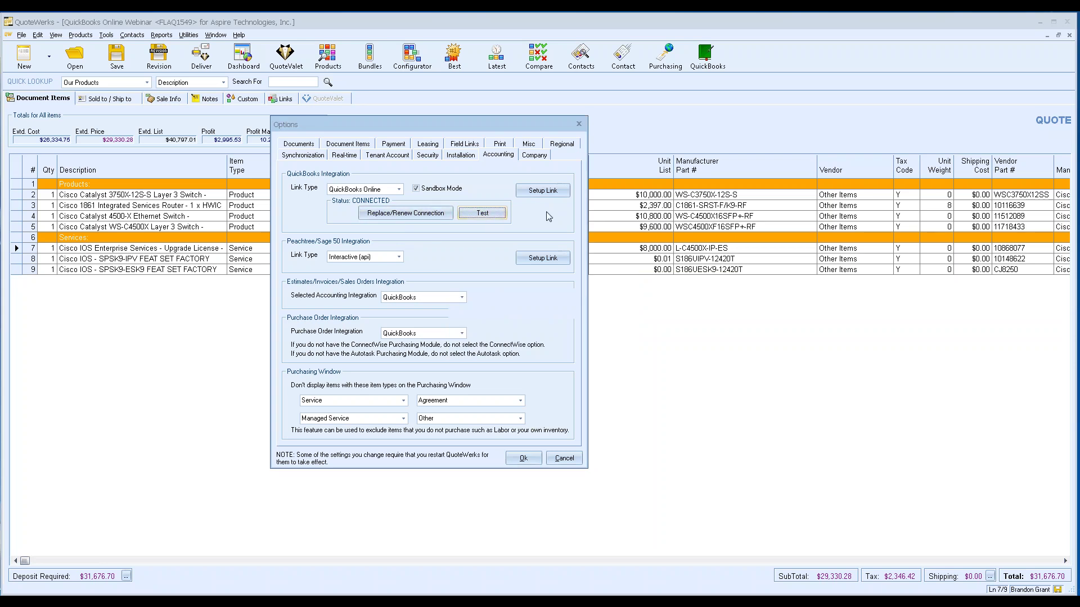
click(541, 189)
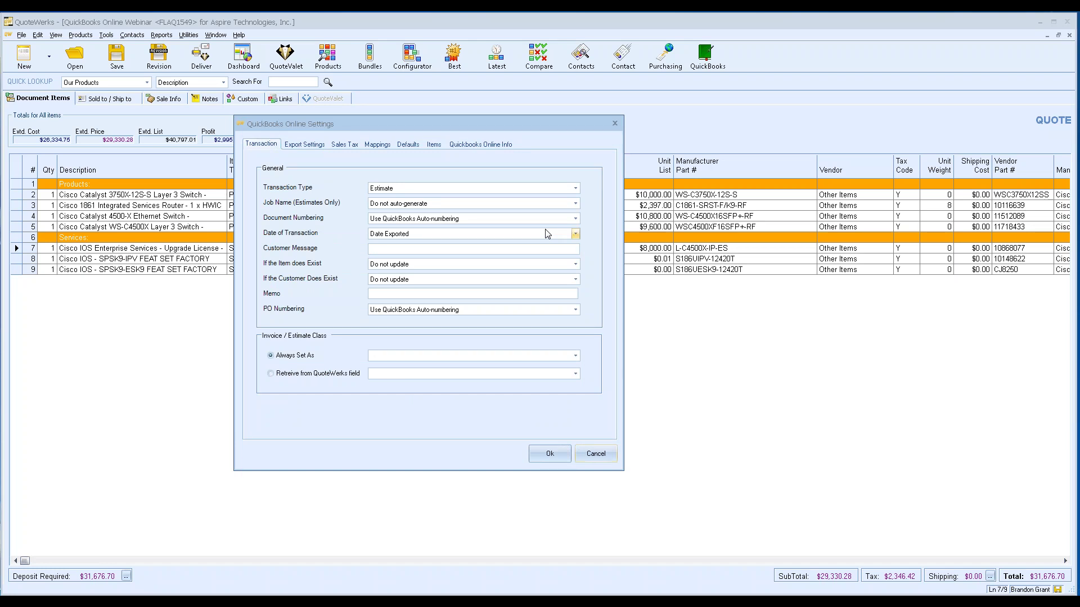
click(345, 145)
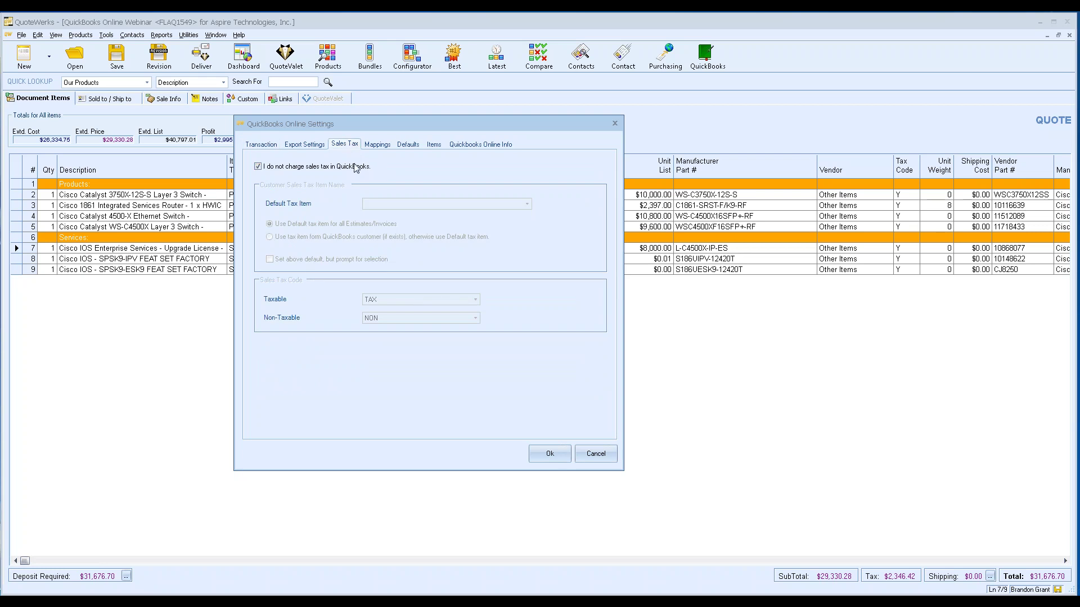
click(258, 147)
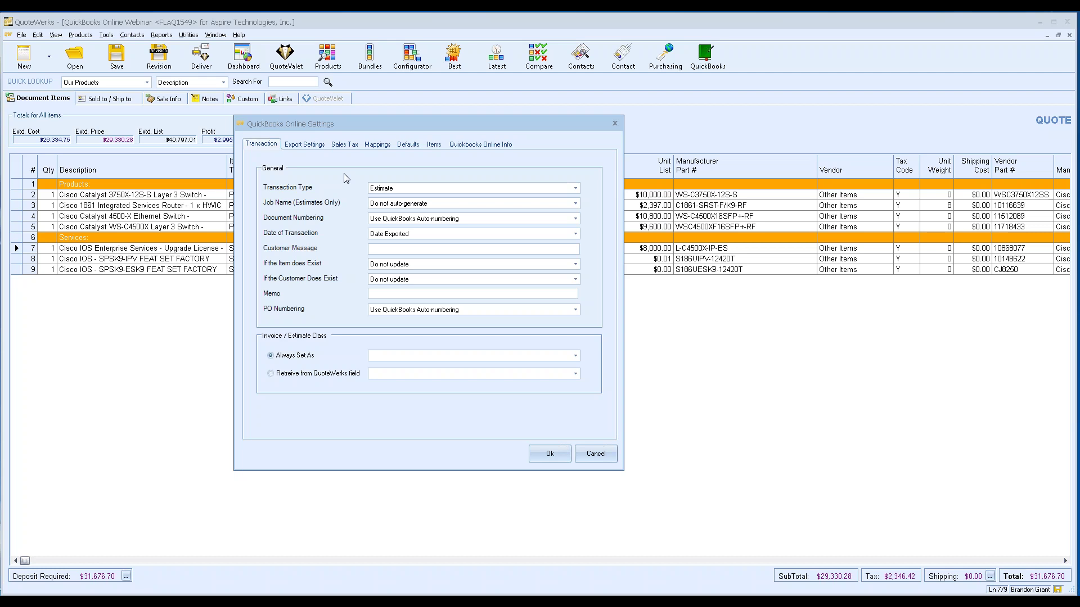
Set the transaction type to Invoice and leave the estimate job name on Do not auto-generate
click(575, 189)
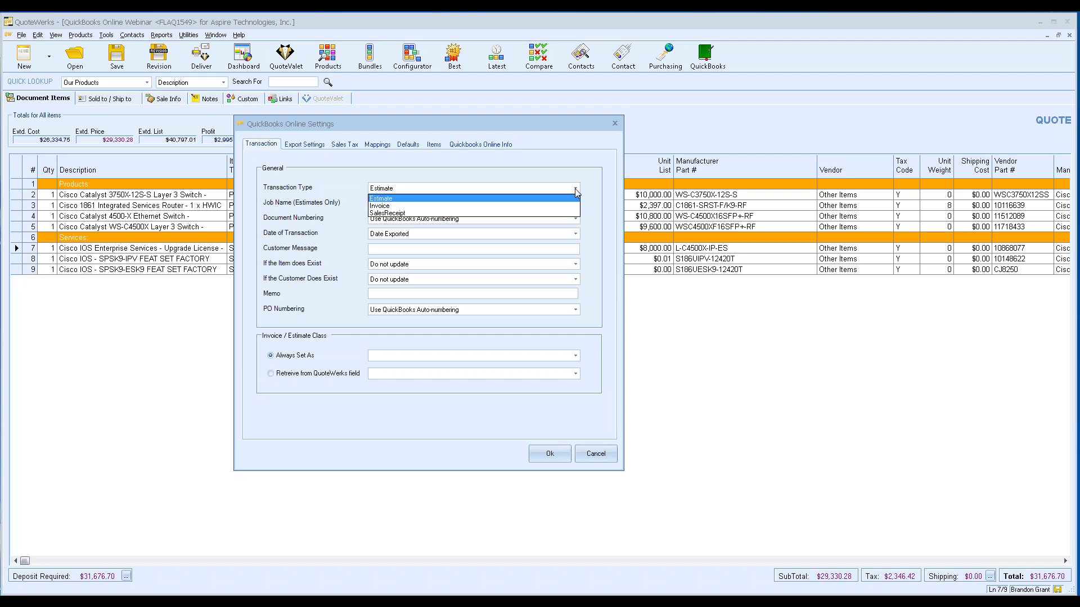
click(478, 199)
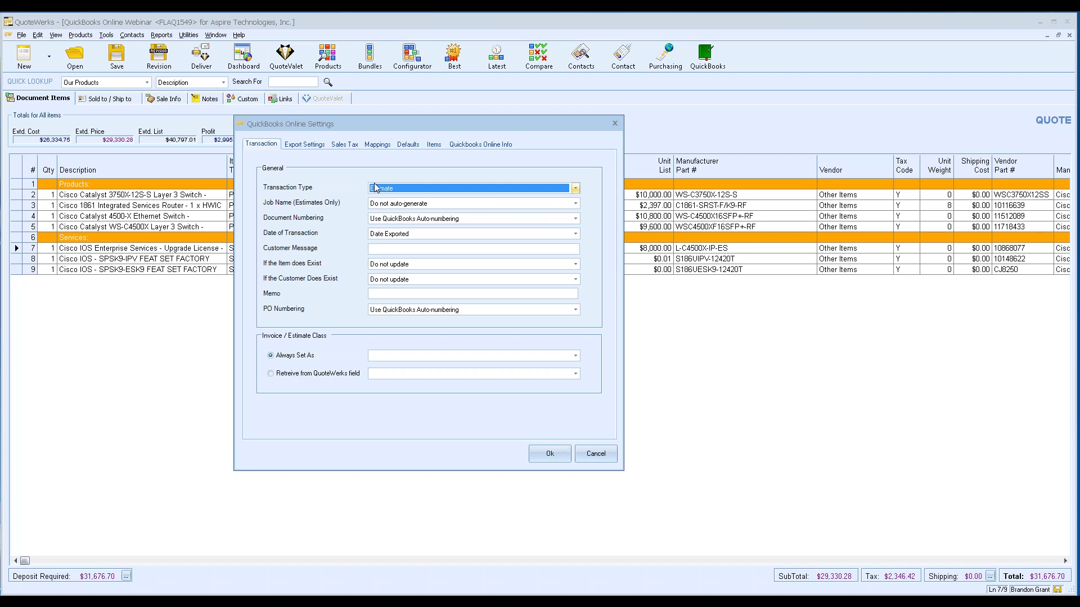
click(377, 188)
click(382, 205)
click(400, 205)
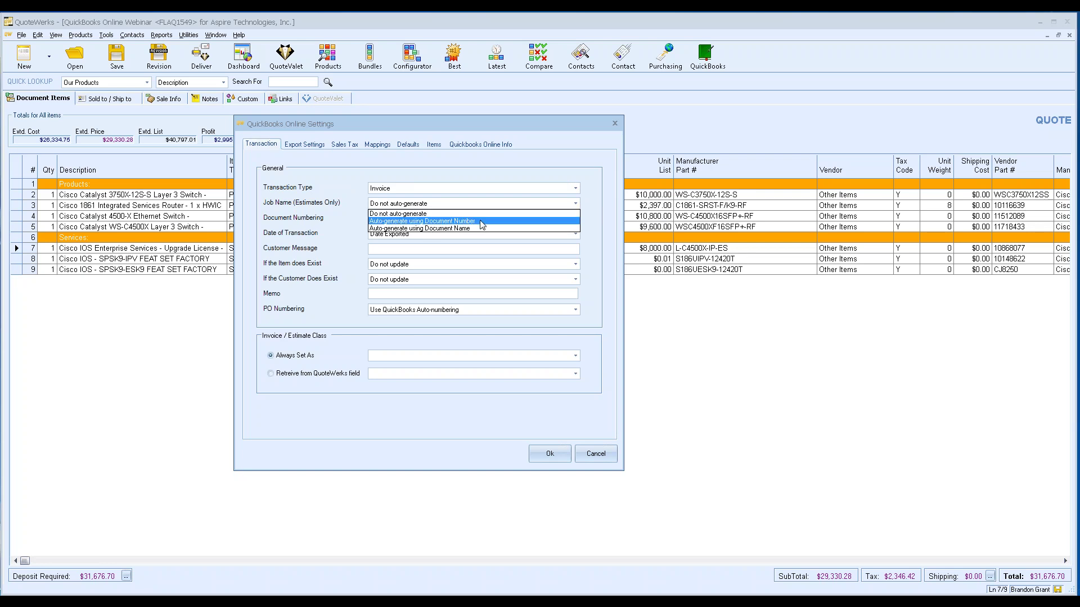
click(343, 193)
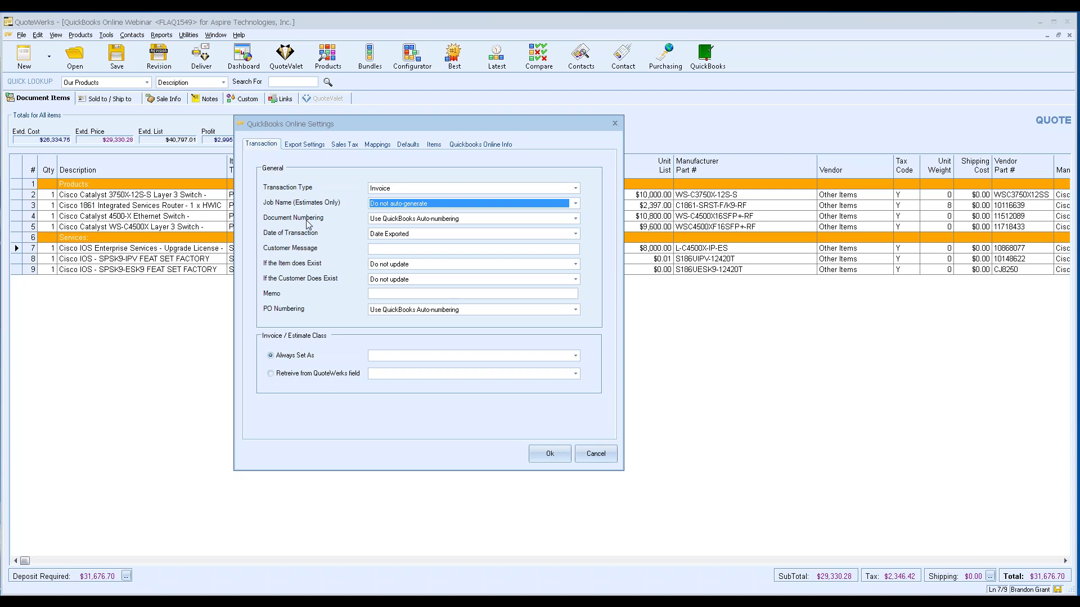
Choose Use QuickBooks Auto-numbering for document numbering and Date Exported as the date of transaction, leaving the customer message blank
click(394, 219)
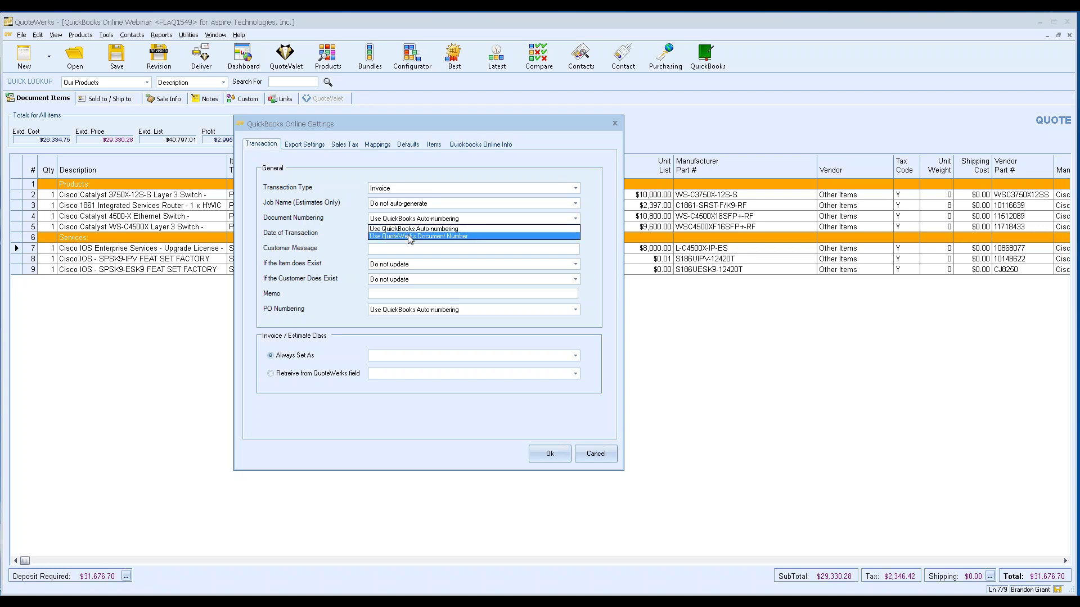
click(408, 230)
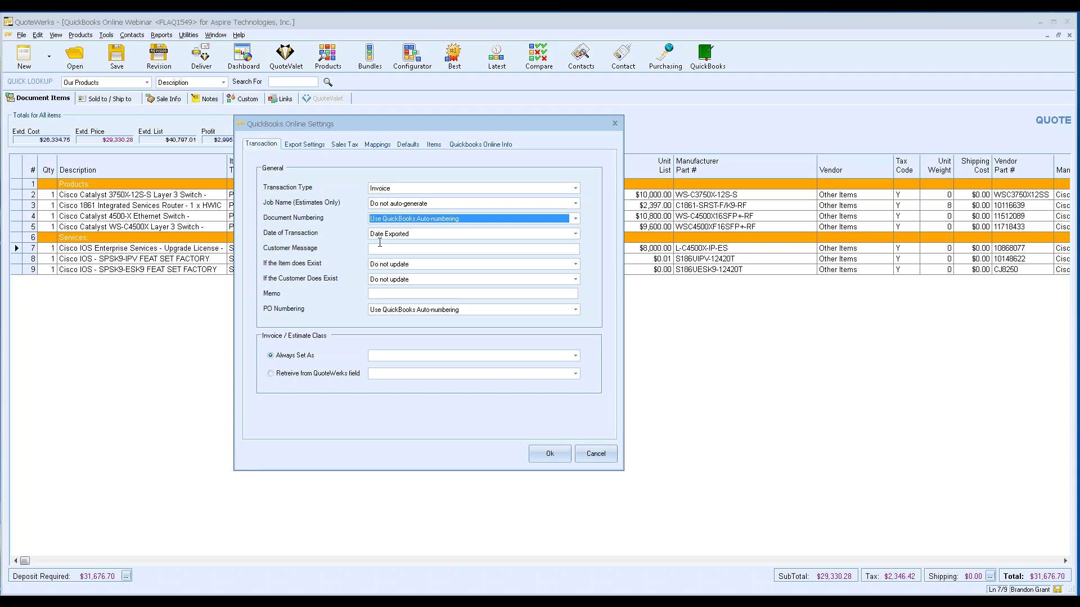
click(438, 233)
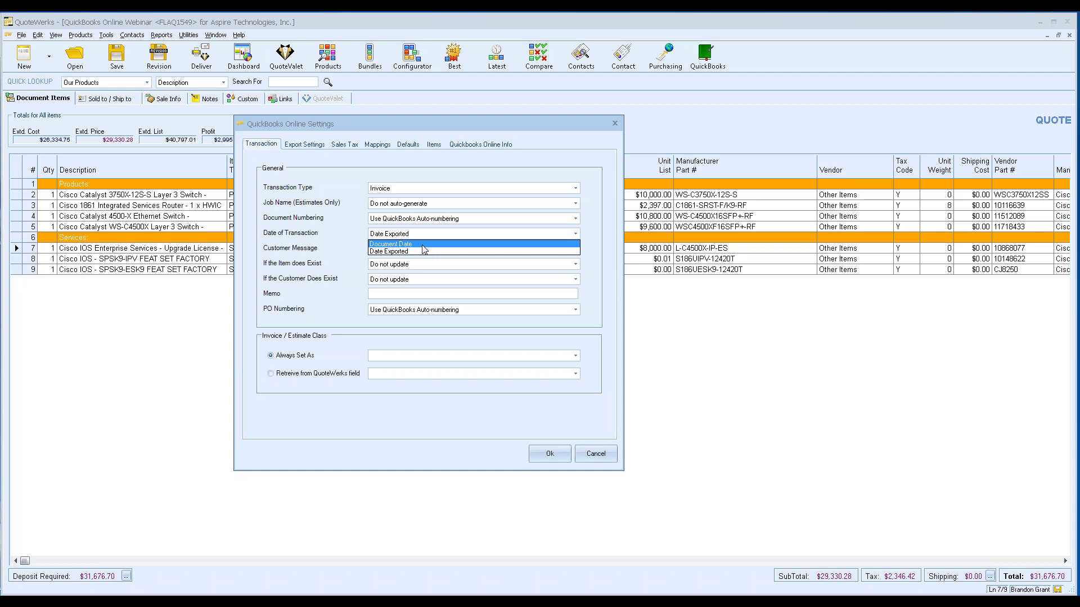
click(421, 251)
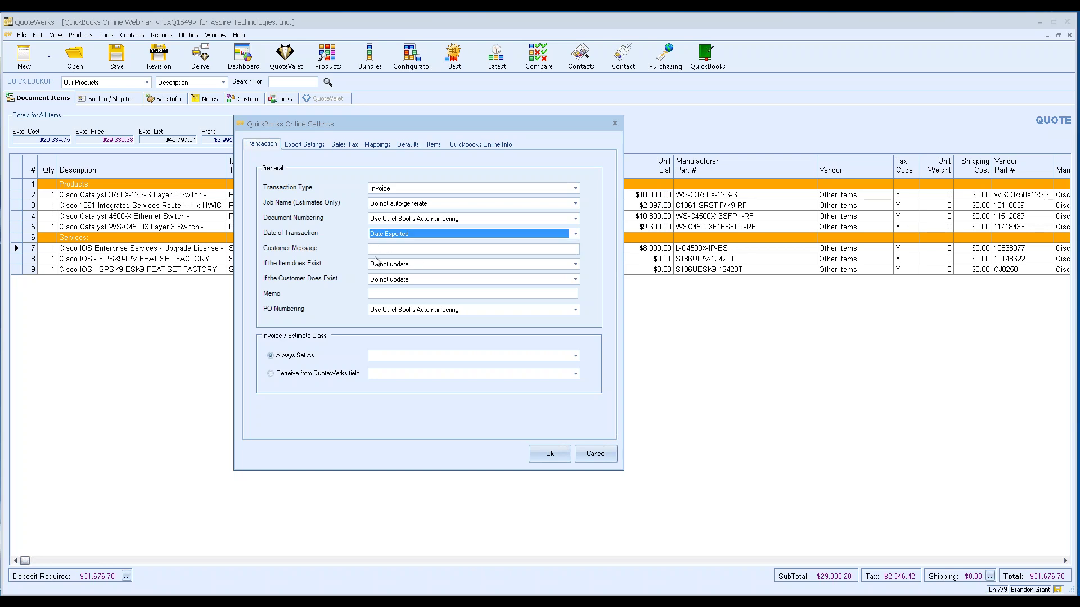
click(380, 250)
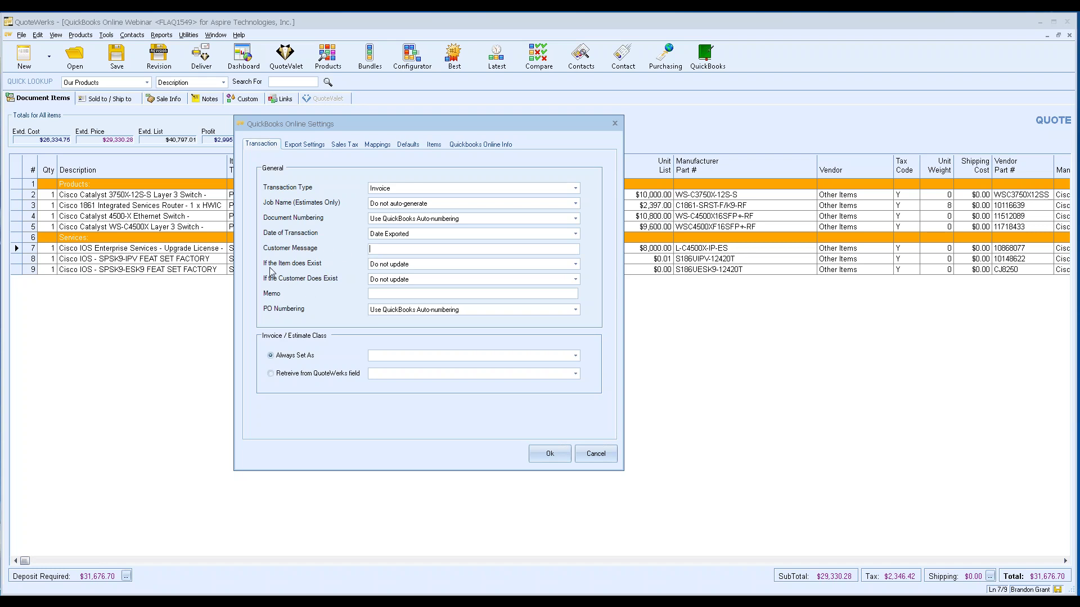
Select Do not update for both existing items and existing customers, after trying Update cost/price for items
click(422, 264)
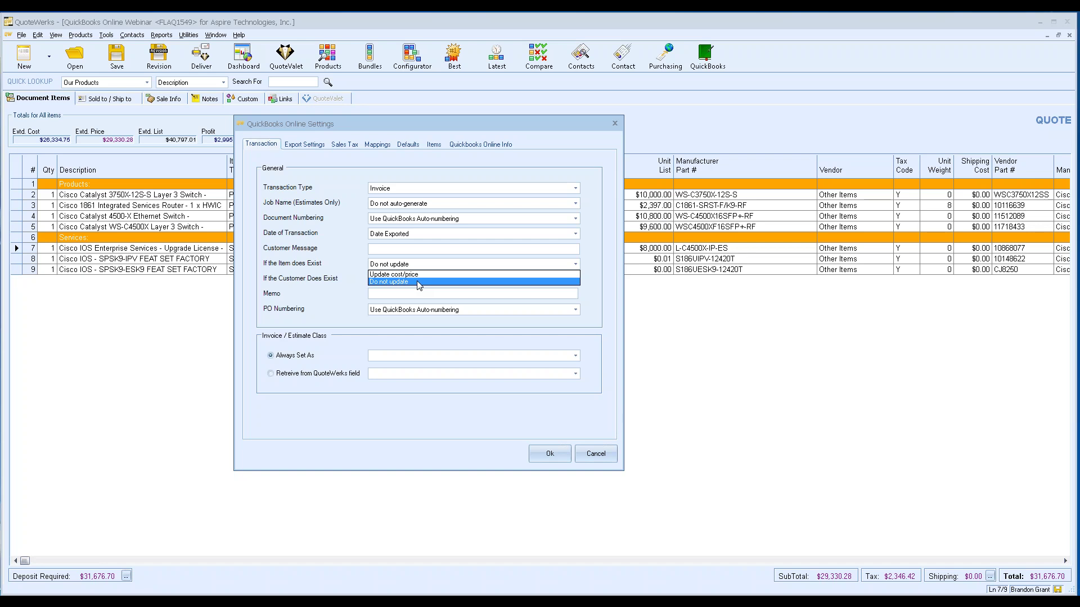
click(419, 274)
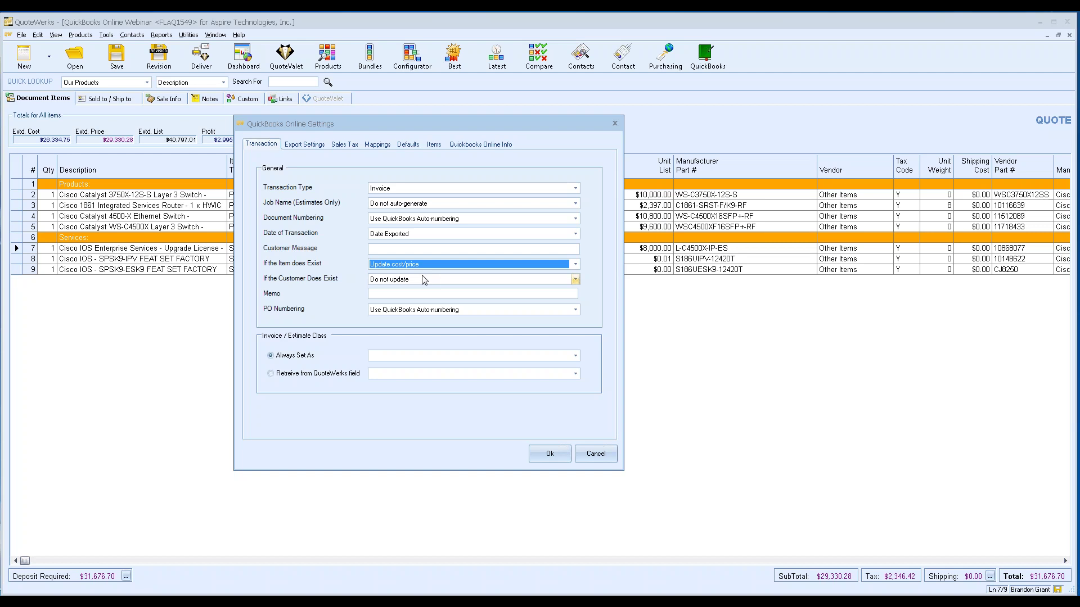
click(429, 265)
click(419, 282)
click(374, 279)
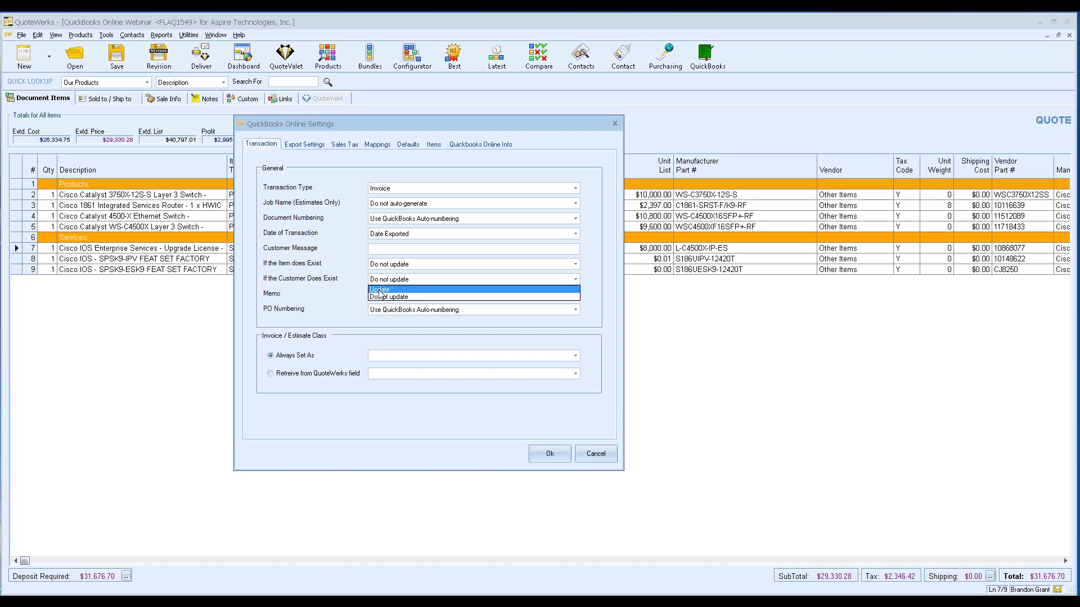
click(411, 297)
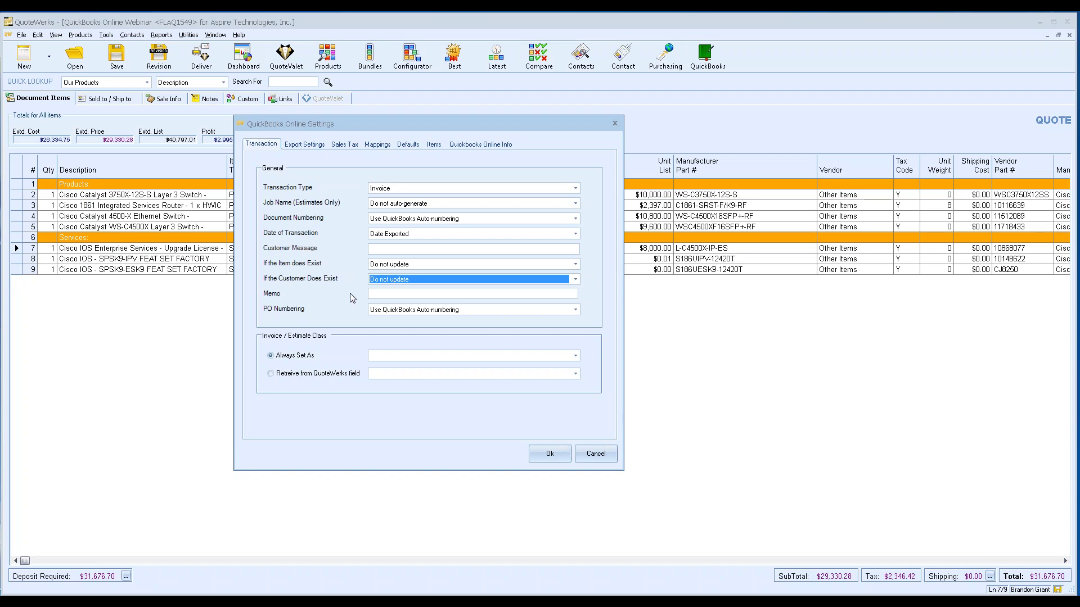
Leave the memo blank and choose Use QuickBooks Auto-numbering for PO numbering
key(Tab)
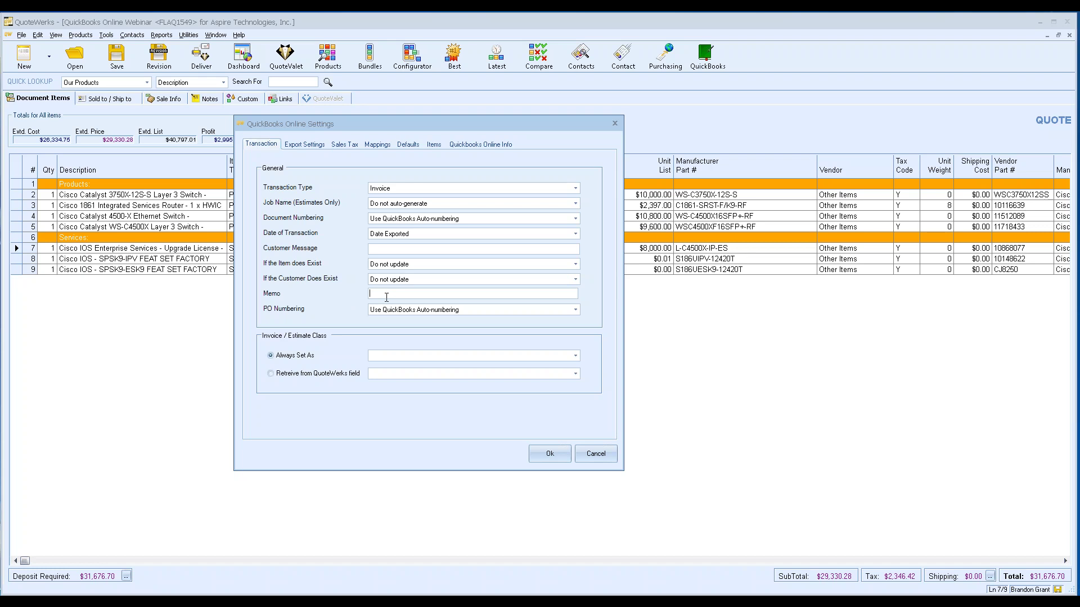
click(401, 310)
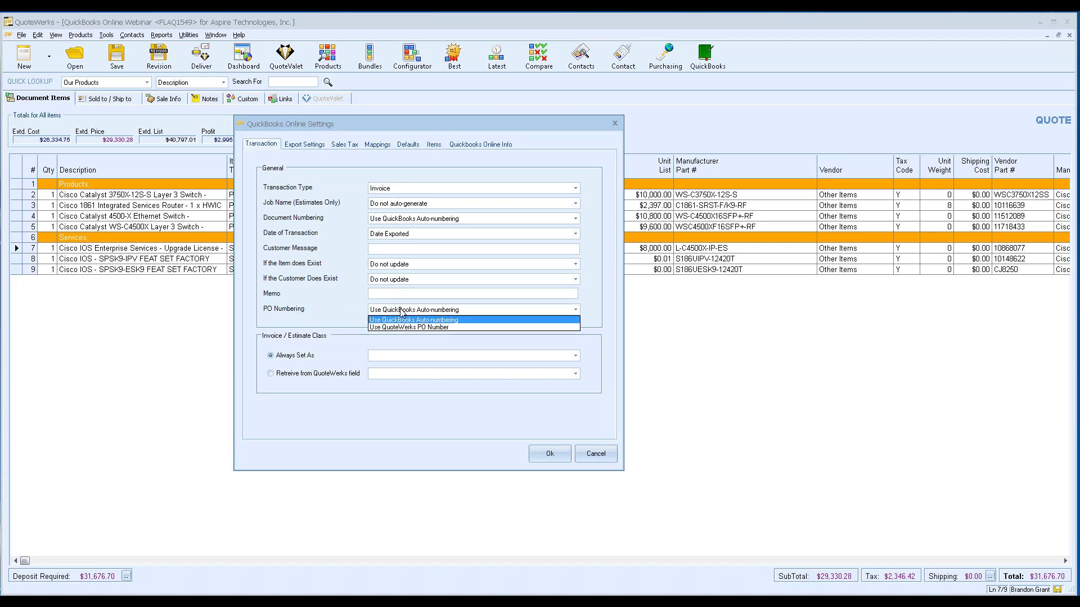
click(457, 321)
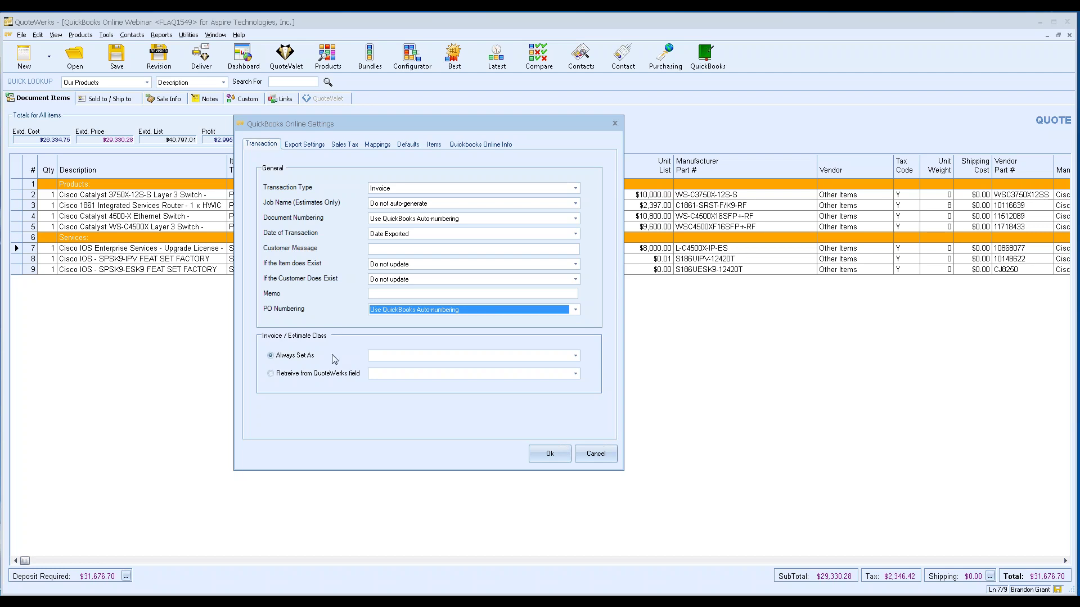
Review the invoice/estimate class choices for a fixed class and for retrieval from a QuoteWerks field, selecting none
click(408, 359)
click(409, 365)
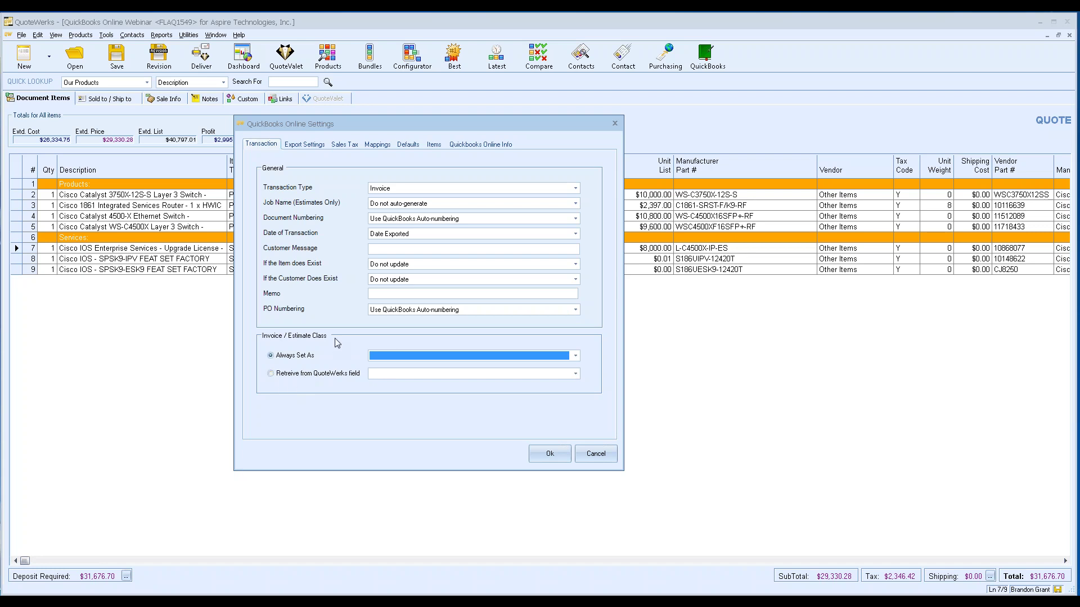
click(378, 373)
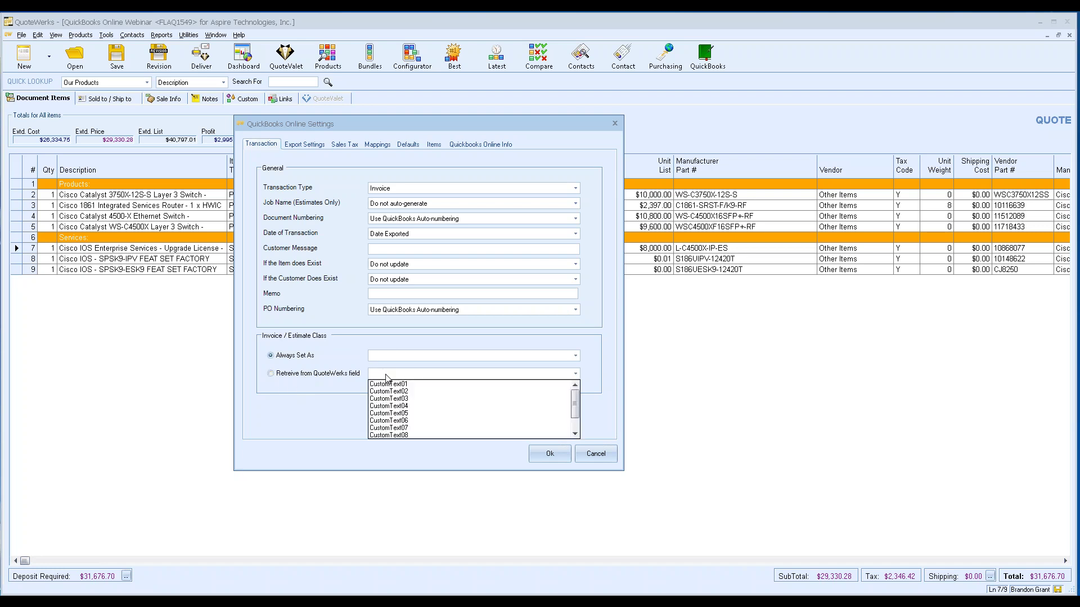
mouse_move(575, 397)
mouse_down()
mouse_move(578, 423)
mouse_move(582, 381)
mouse_up()
click(339, 339)
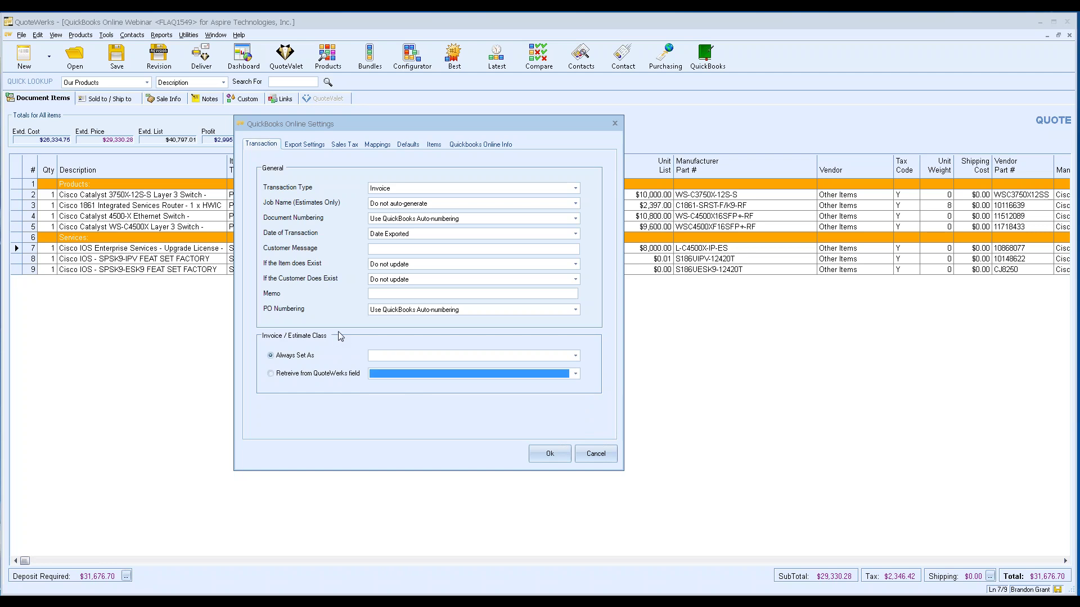
In the export settings, use document type Order with status Open as export criteria and Exported as the status after export
click(309, 151)
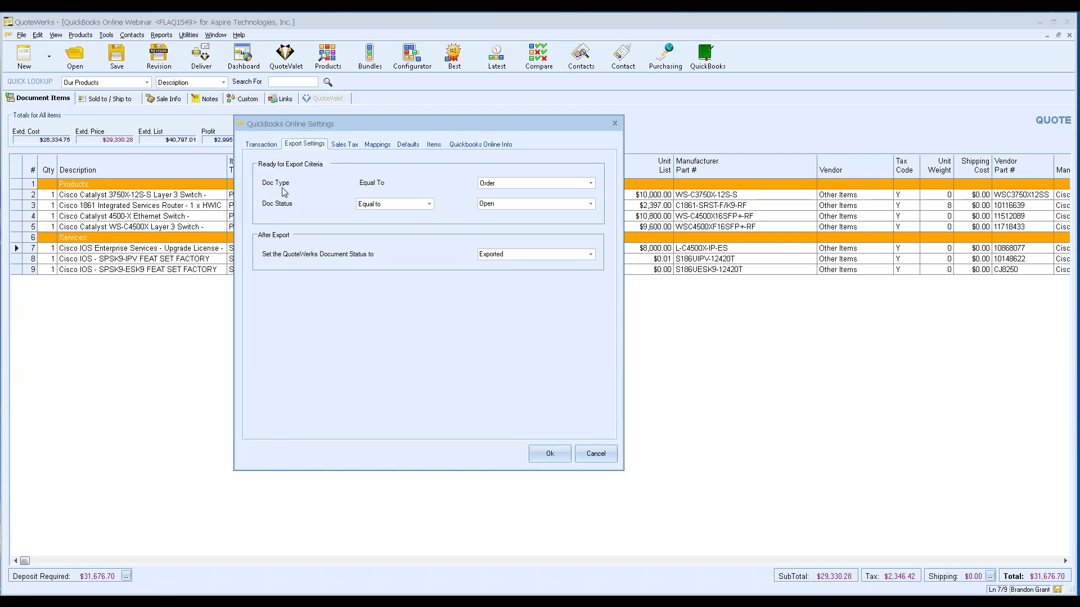
click(549, 190)
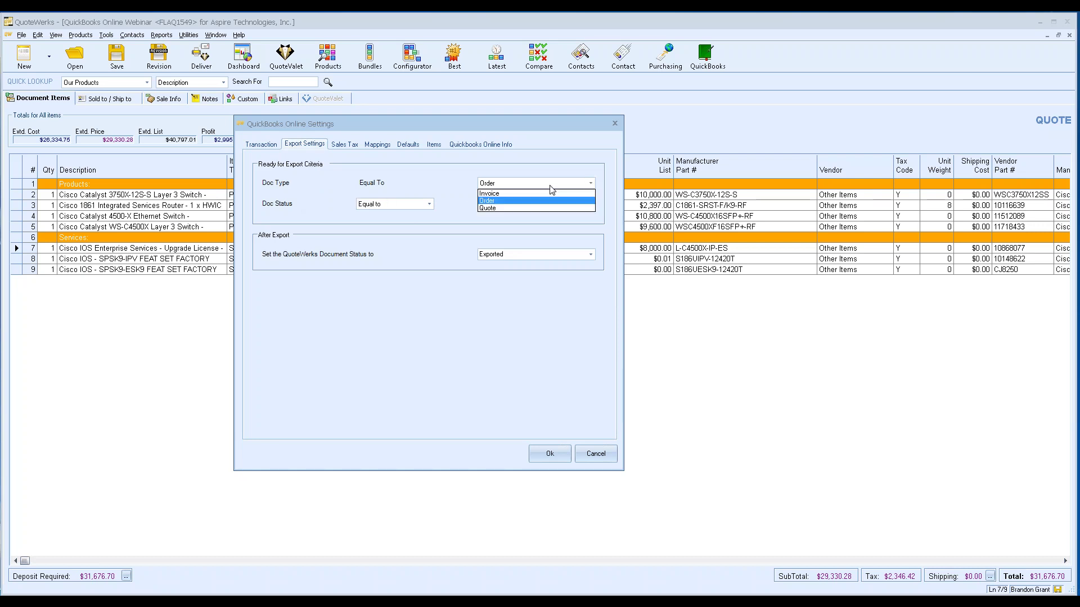
click(550, 185)
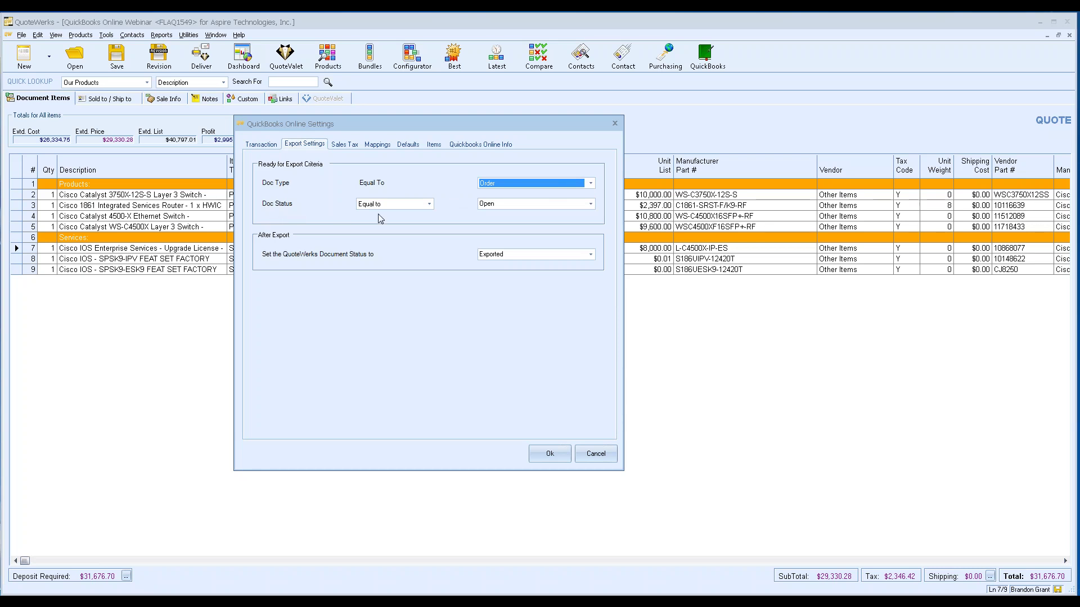
click(516, 205)
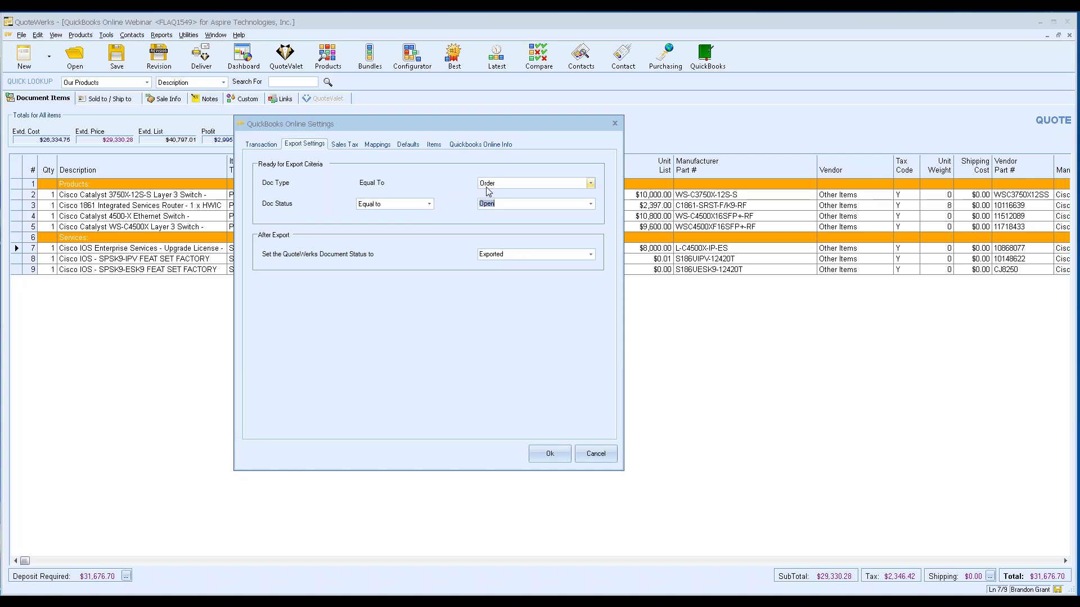
key(End)
click(594, 256)
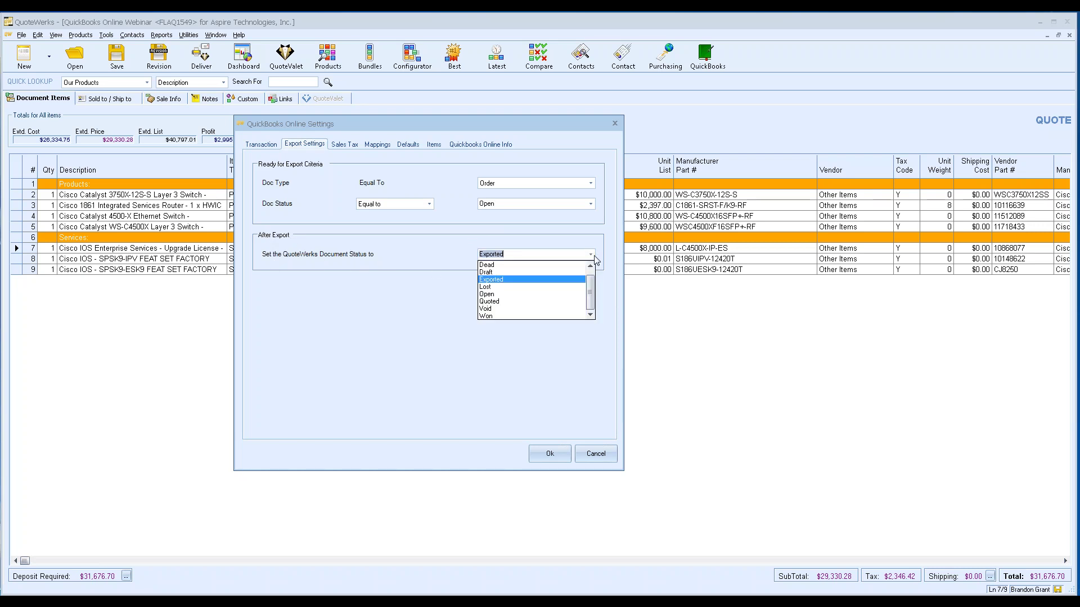
click(433, 265)
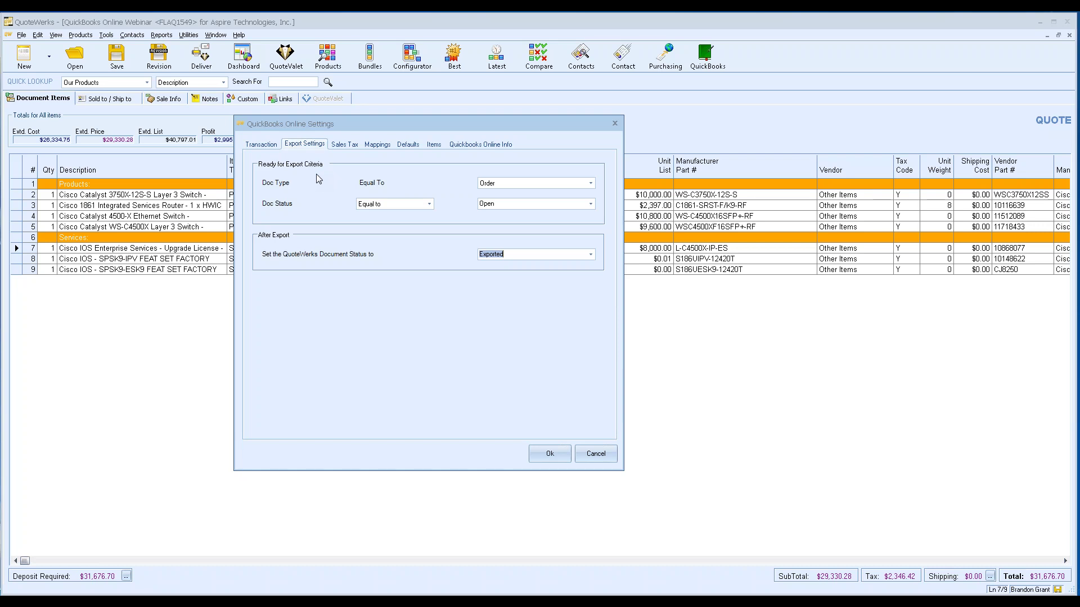
Turn off the option for not charging sales tax in QuickBooks to review the sales tax settings, and restore it
click(344, 145)
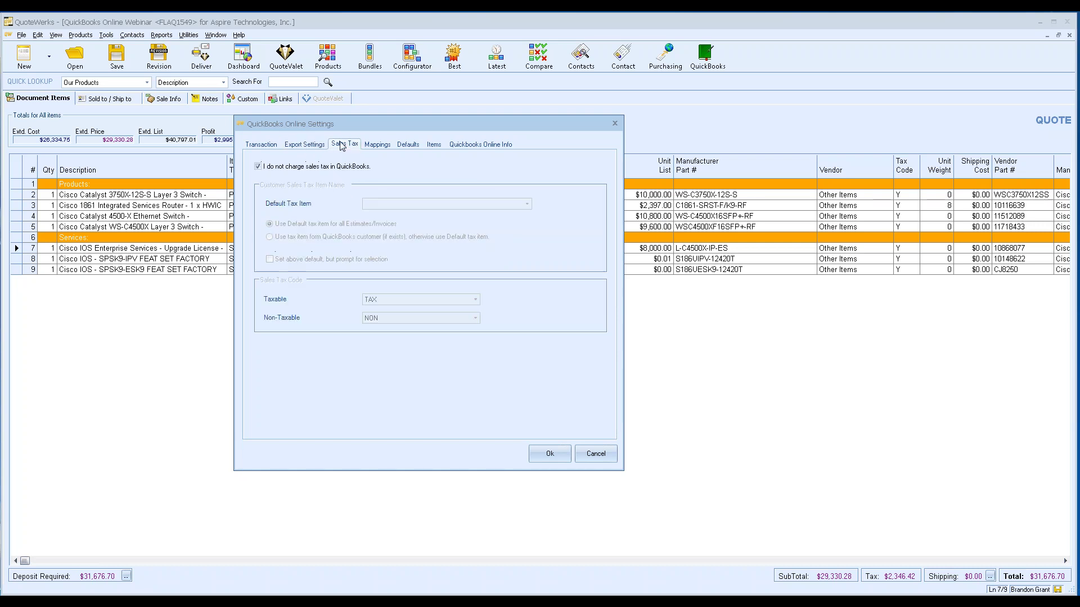
click(258, 167)
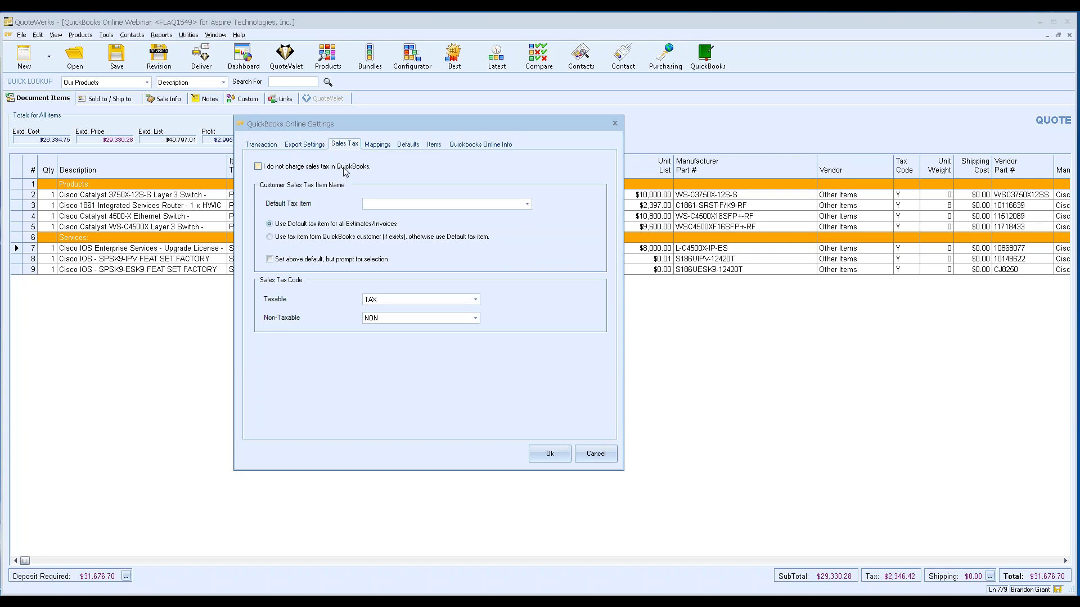
click(345, 169)
In the mapping settings, set the transaction BillTo mapping to QuoteWerks Document SoldTo
click(377, 146)
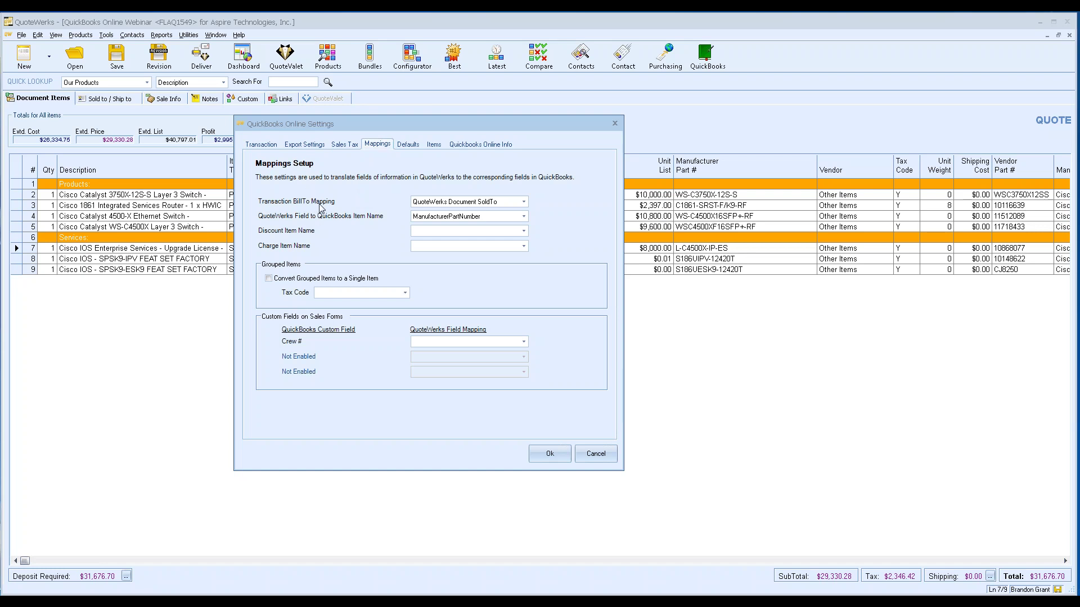
click(523, 202)
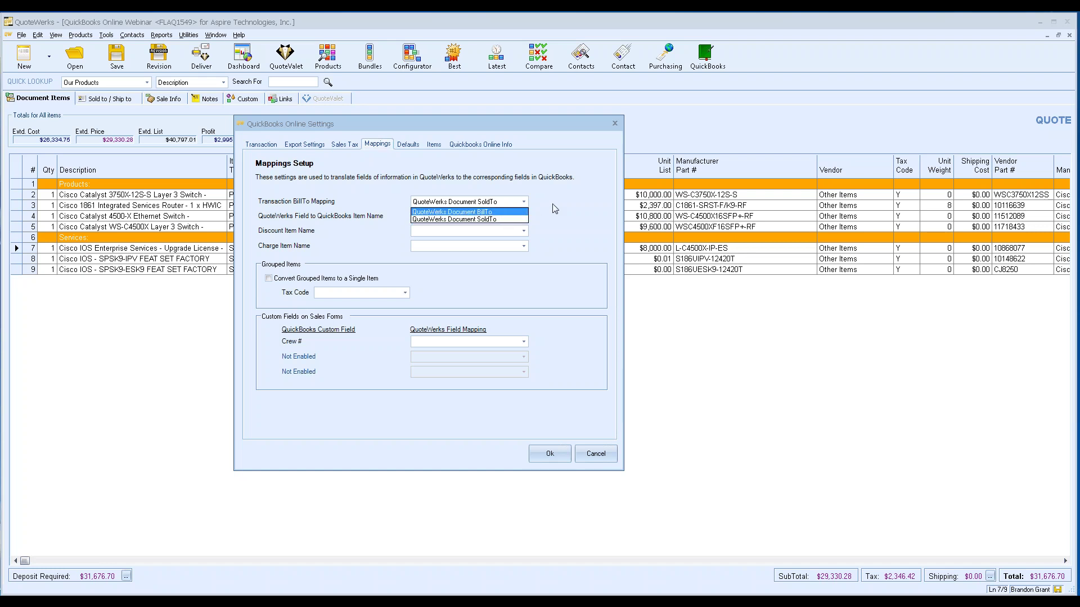
click(513, 219)
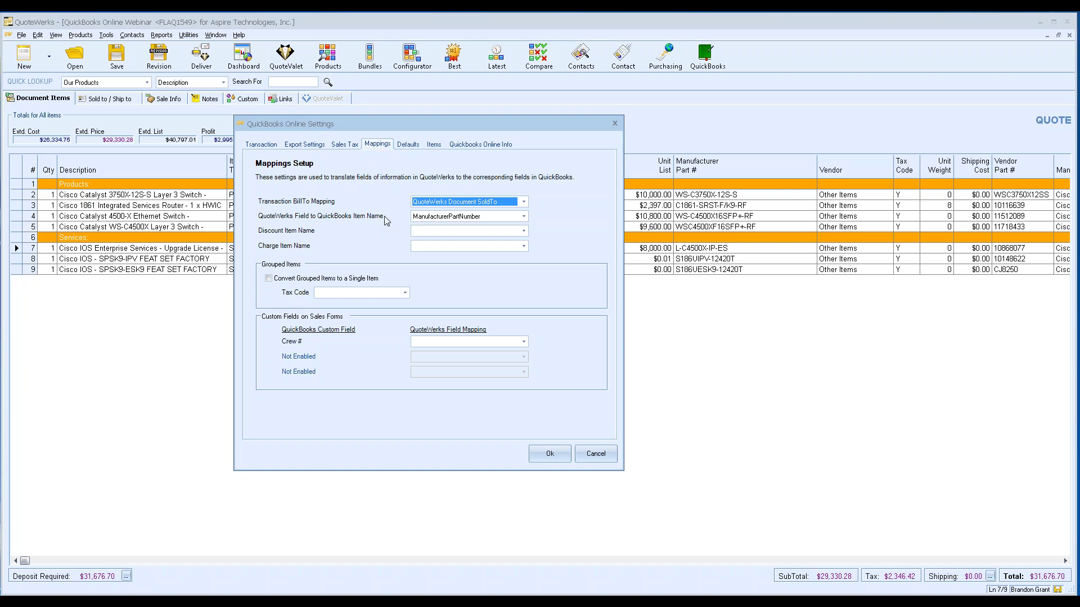
Try CustomText02 as the QuoteWerks field for the QuickBooks item name, and set it back to ManufacturerPartNumber
click(523, 217)
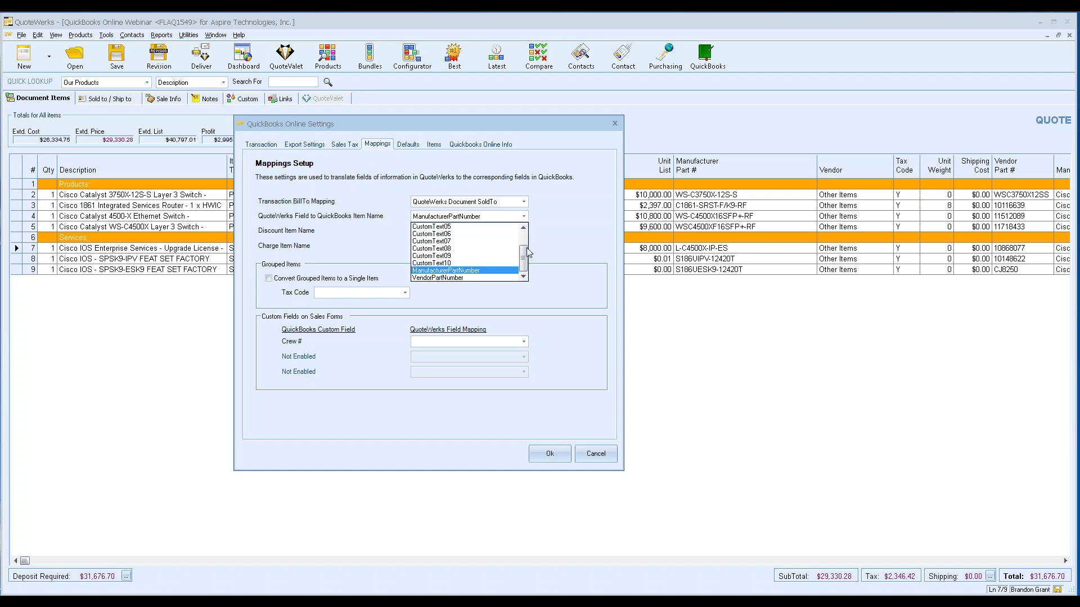
scroll(525, 243, up, 1)
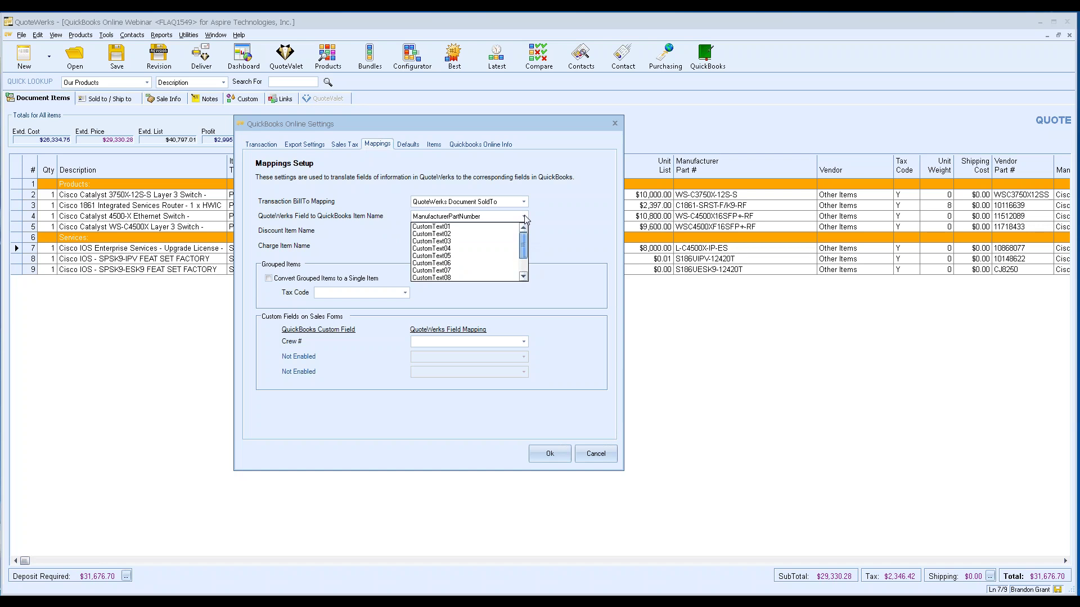
scroll(525, 243, down, 1)
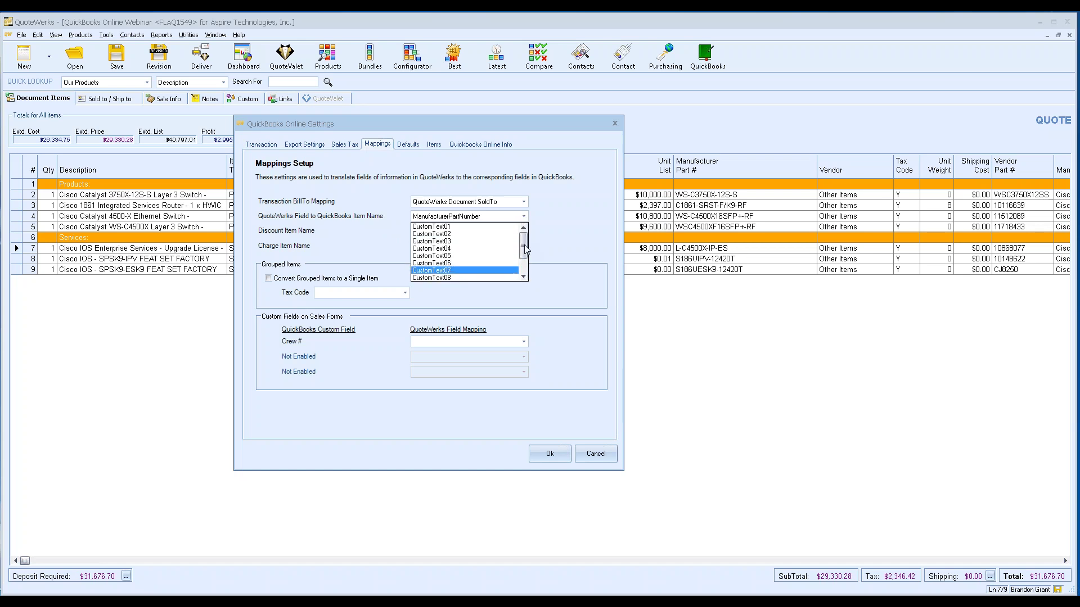
click(545, 221)
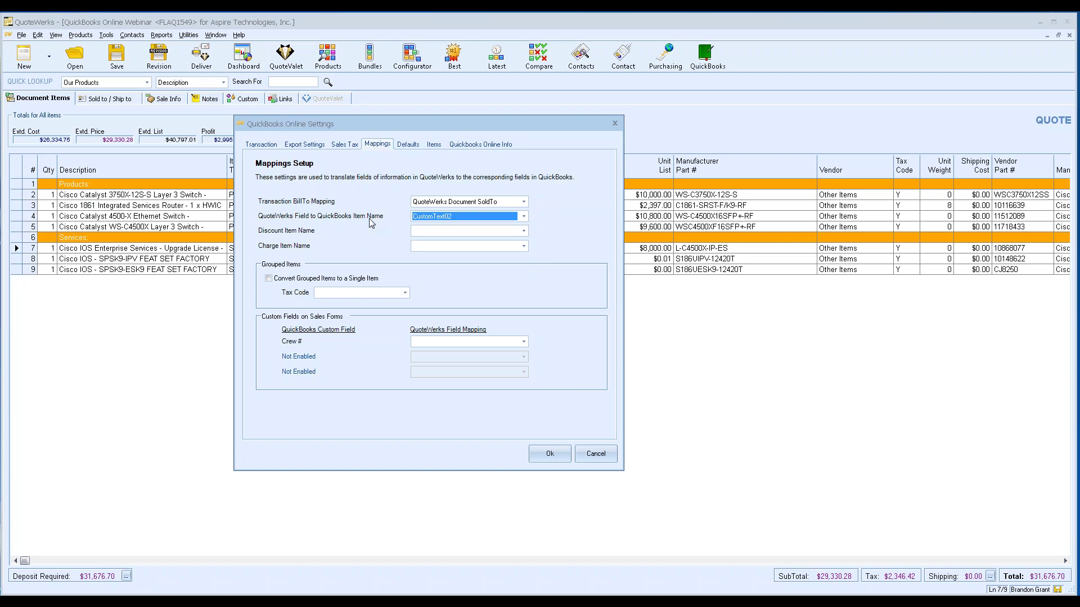
click(503, 219)
scroll(523, 259, down, 1)
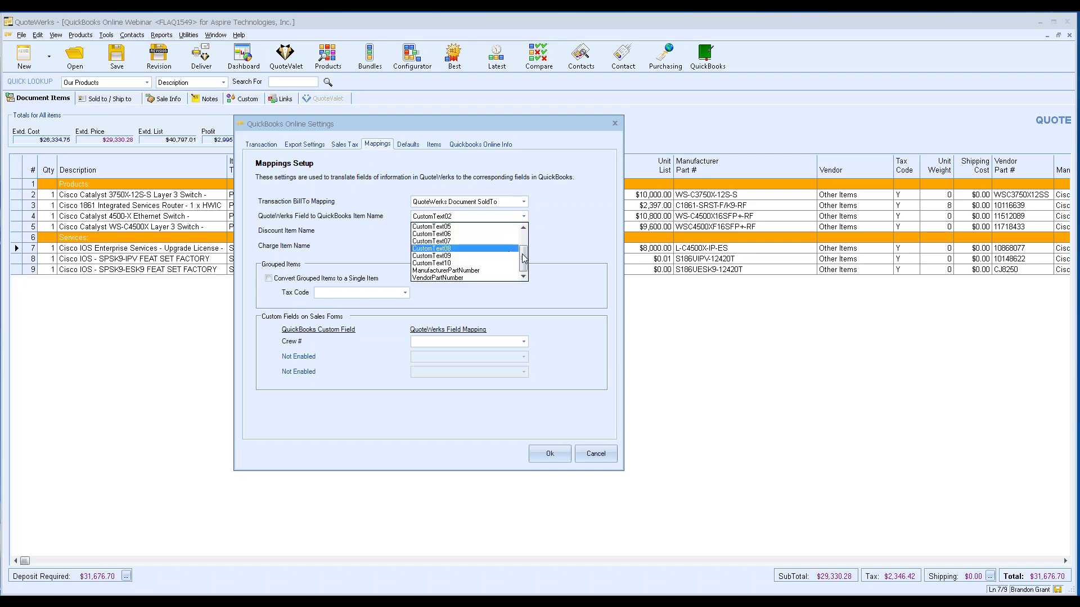
click(486, 271)
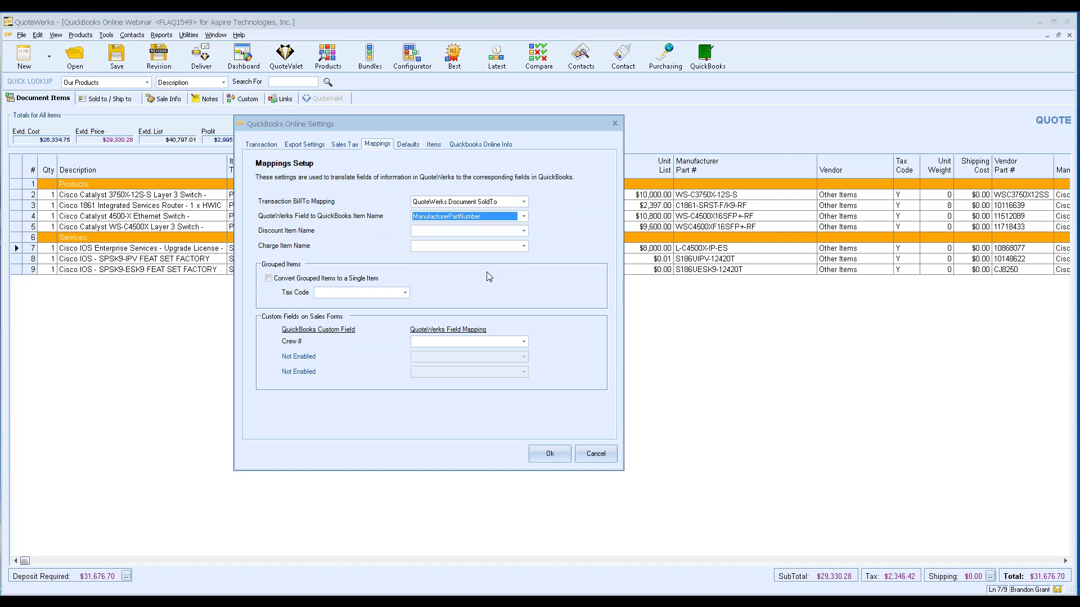
Check the discount item name mapping, and turn the conversion of grouped items to a single item on and back off
click(484, 235)
click(526, 231)
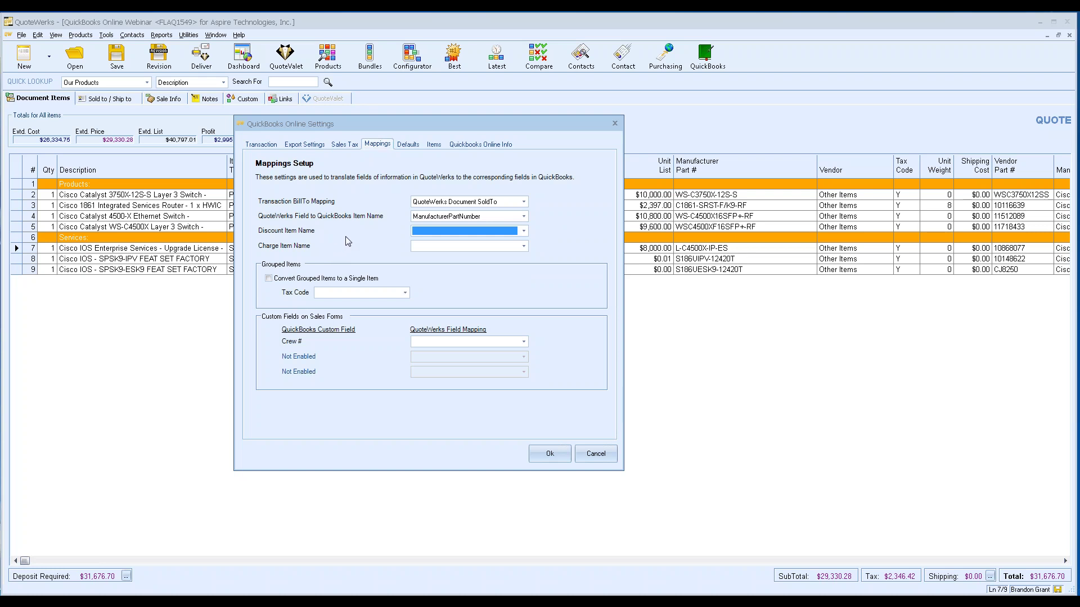
click(269, 278)
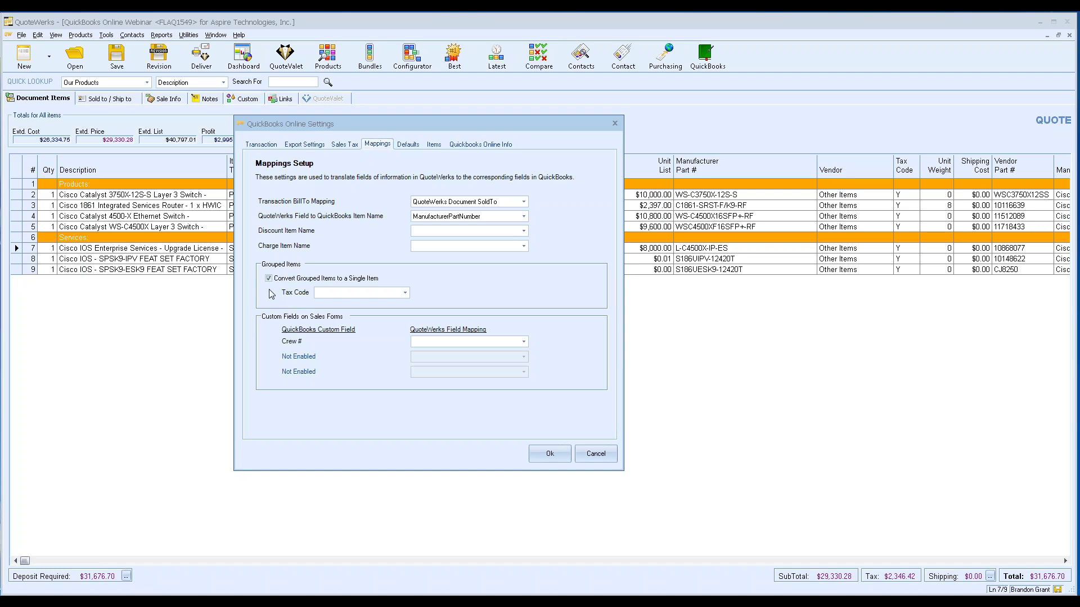
click(268, 278)
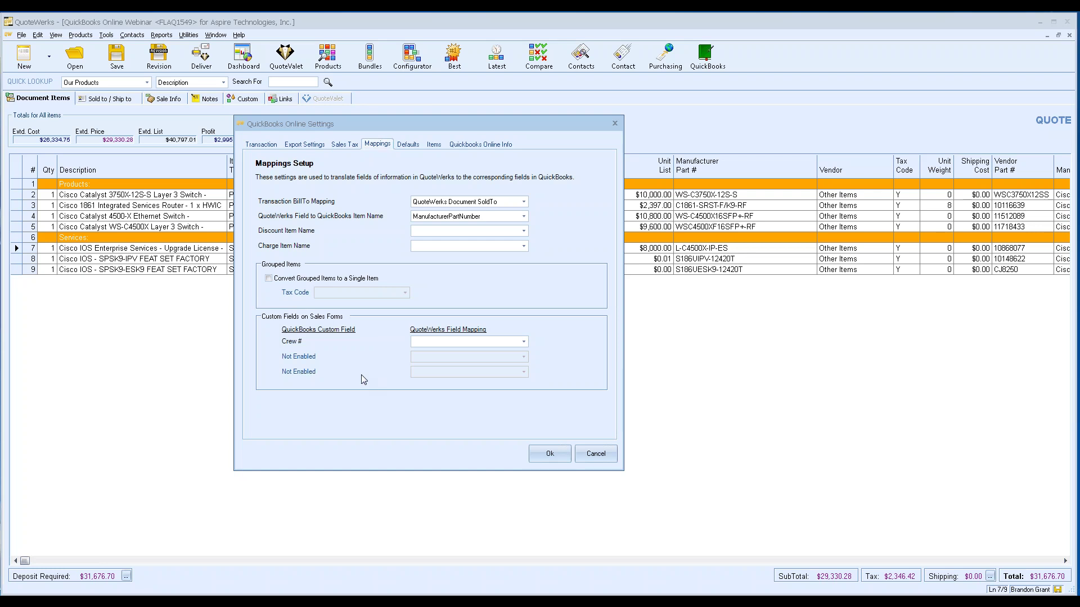
In the new item defaults, set the default item type to NonInventory
click(405, 145)
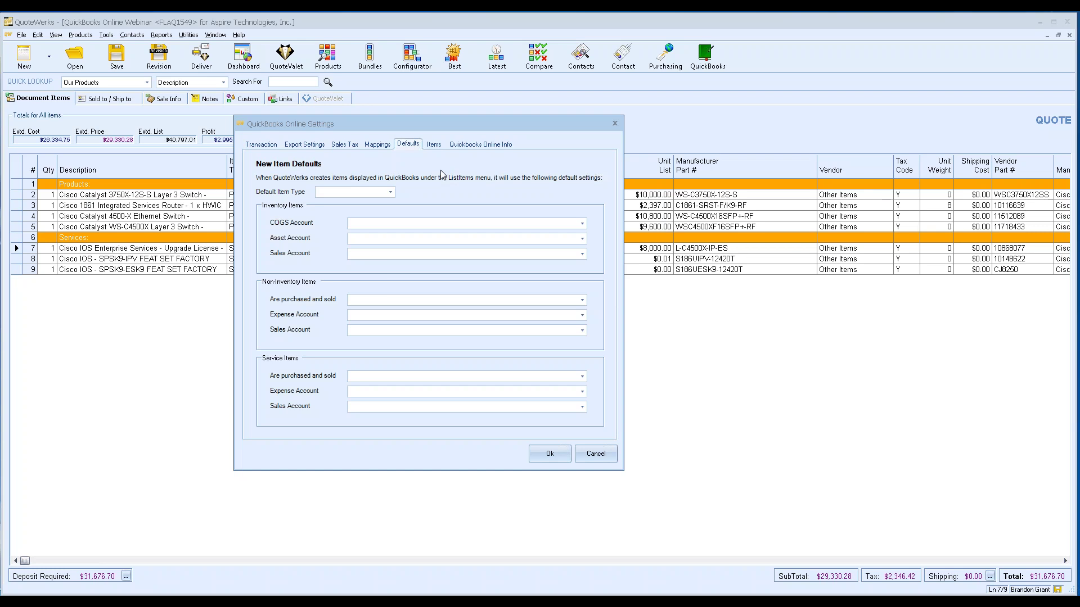
click(390, 192)
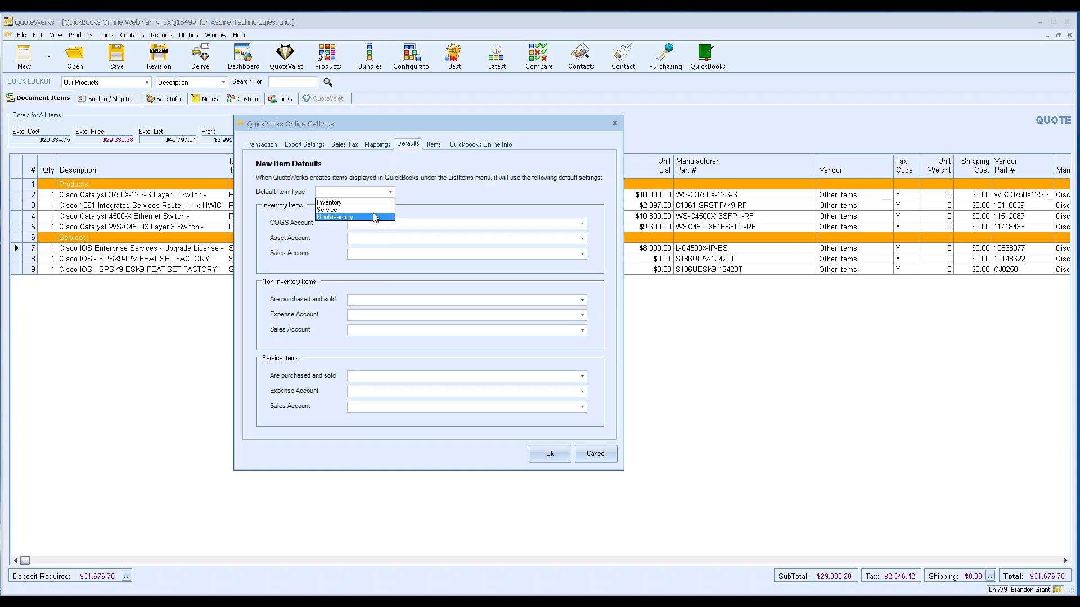
click(365, 218)
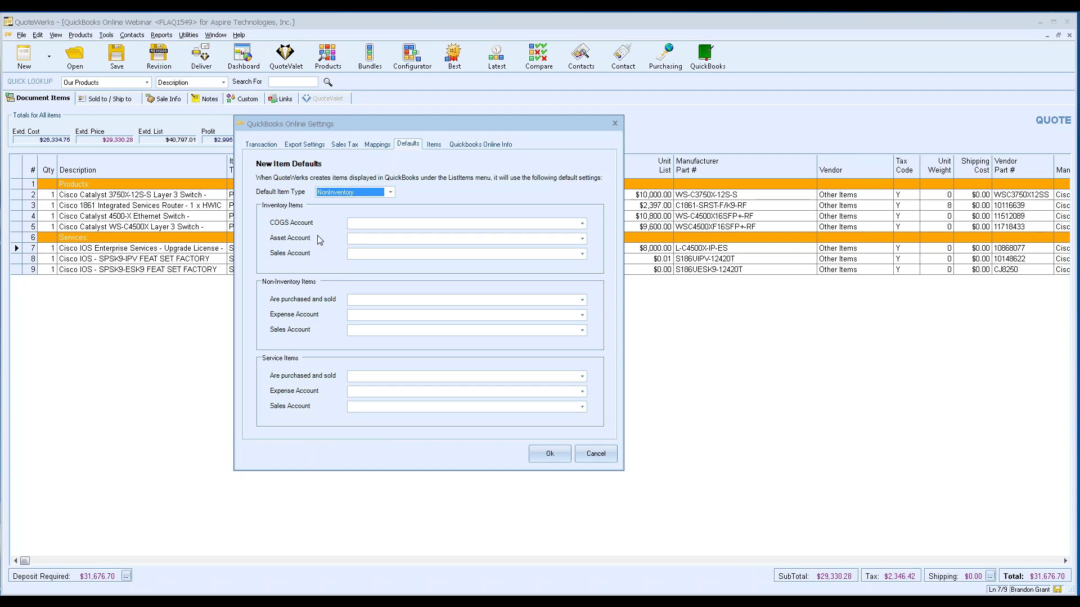
click(390, 192)
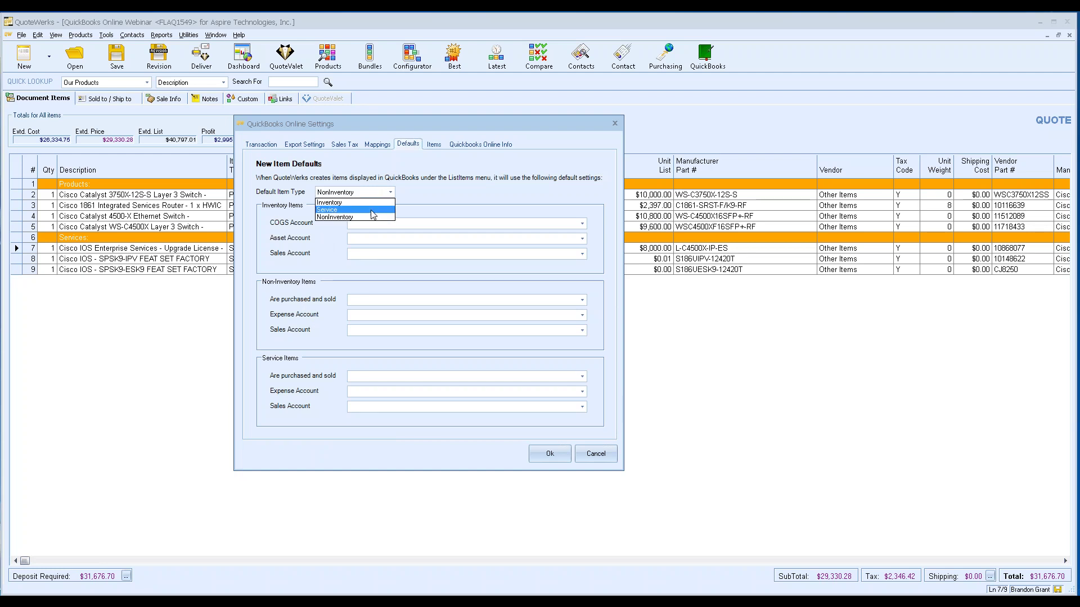
click(453, 191)
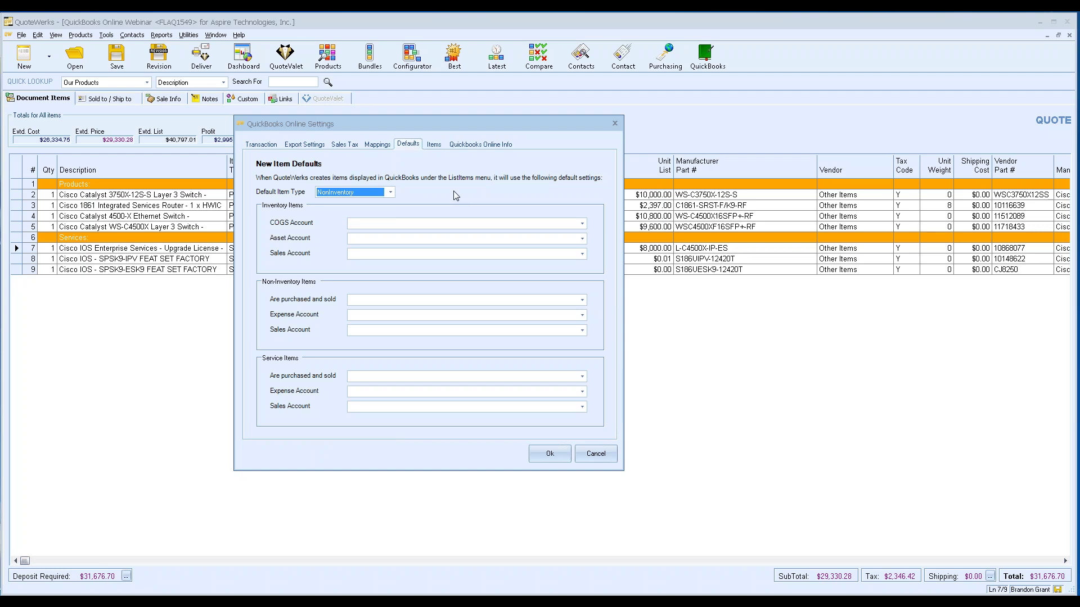
Review the option for displaying QuickBooks items in product lookup and the QuickBooks Online company info, and save the integration settings
click(434, 144)
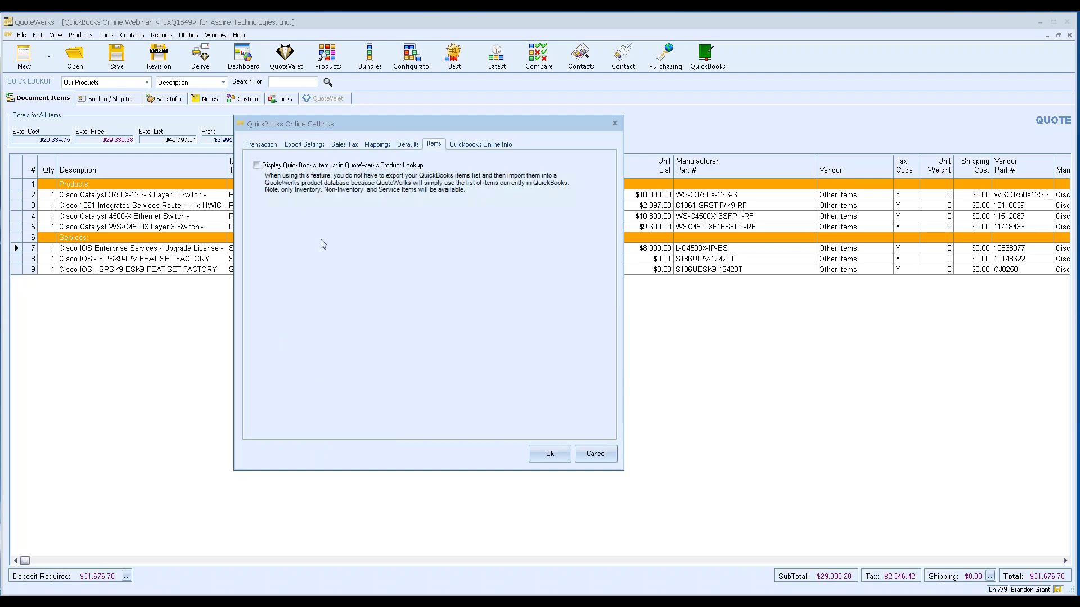
click(257, 165)
click(478, 144)
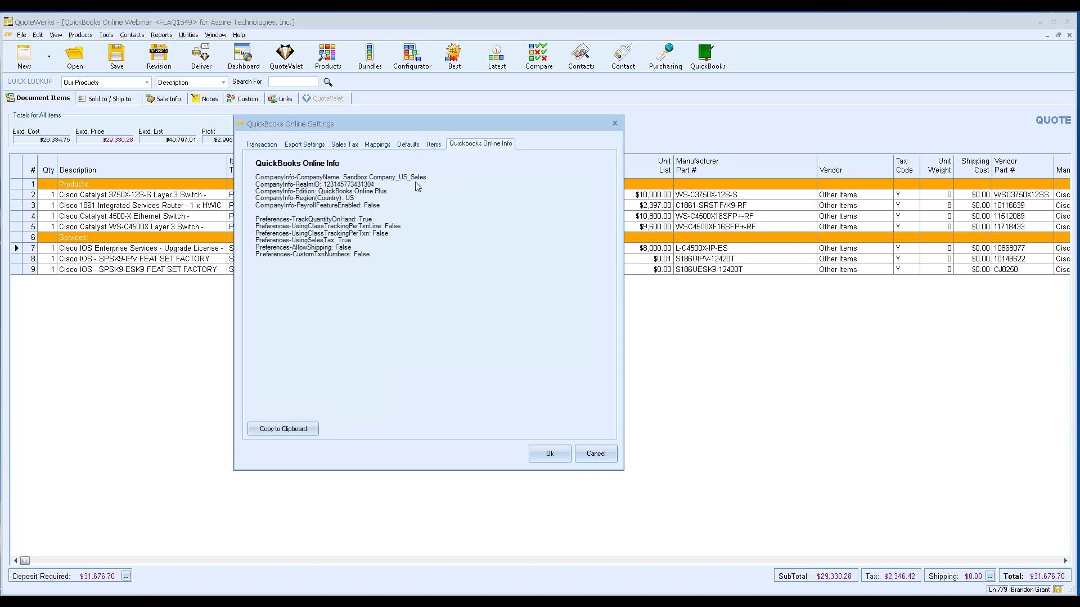
click(262, 144)
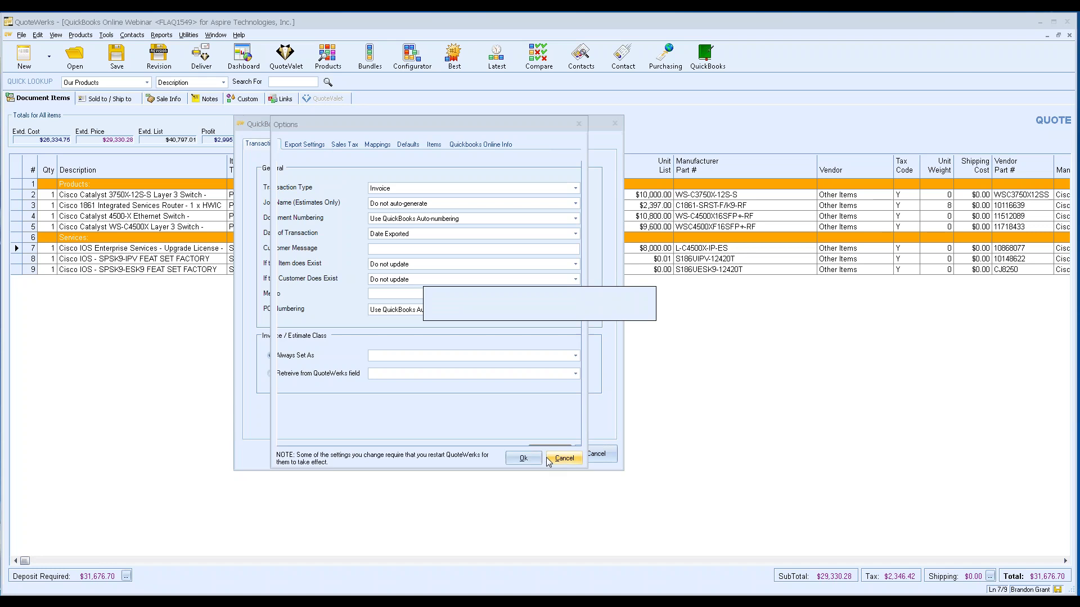
click(546, 455)
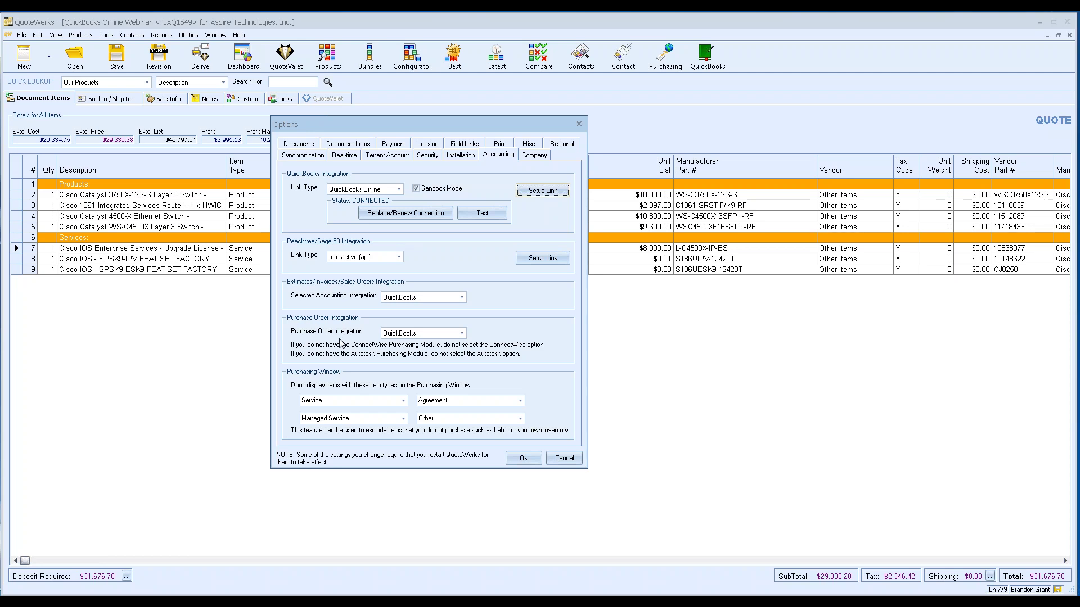
Keep QuickBooks as the purchase order integration and save the accounting options
click(462, 334)
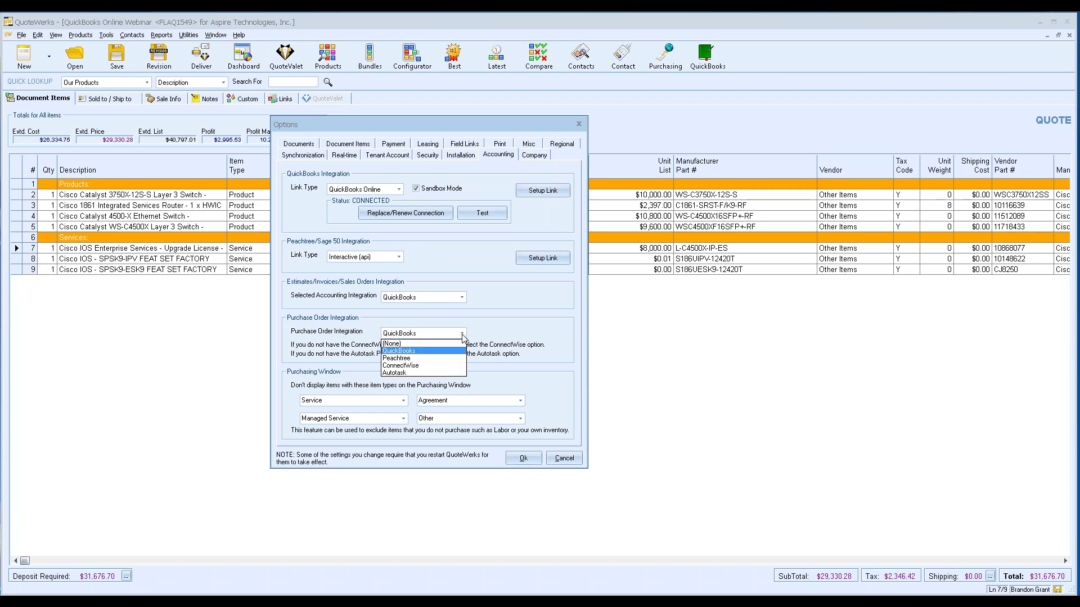
click(462, 334)
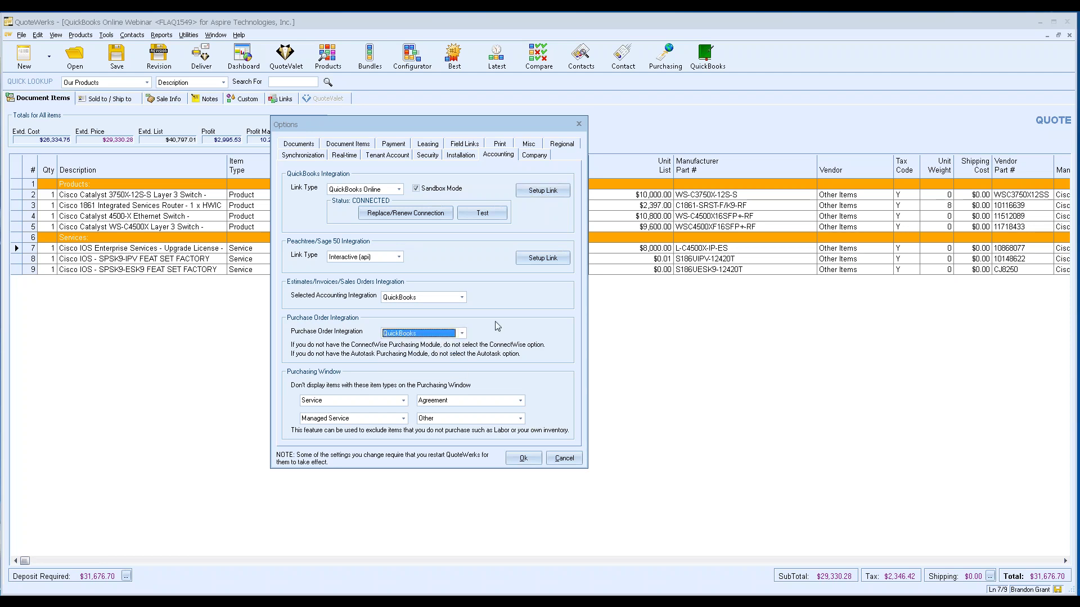
click(525, 459)
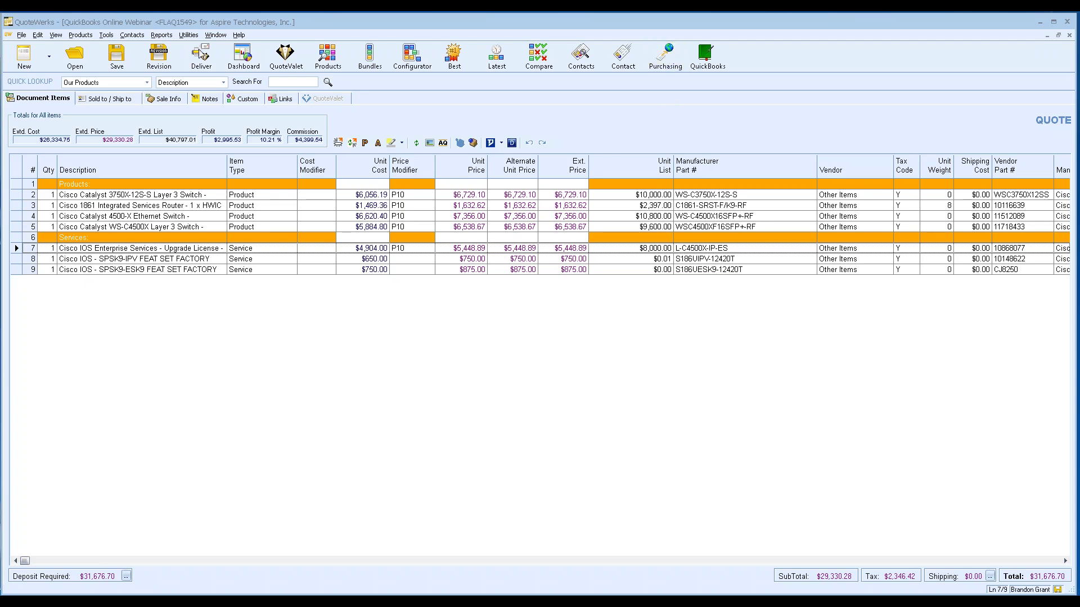
Open the Purchasing window, agreeing to close all open documents, and move it clear of the main window's corner
click(107, 36)
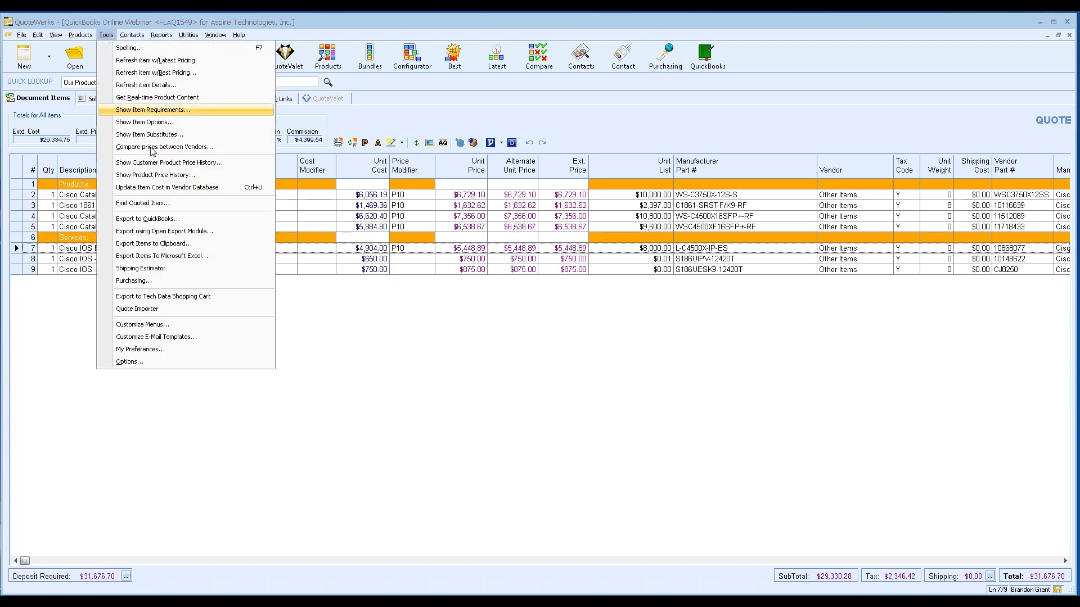
click(175, 282)
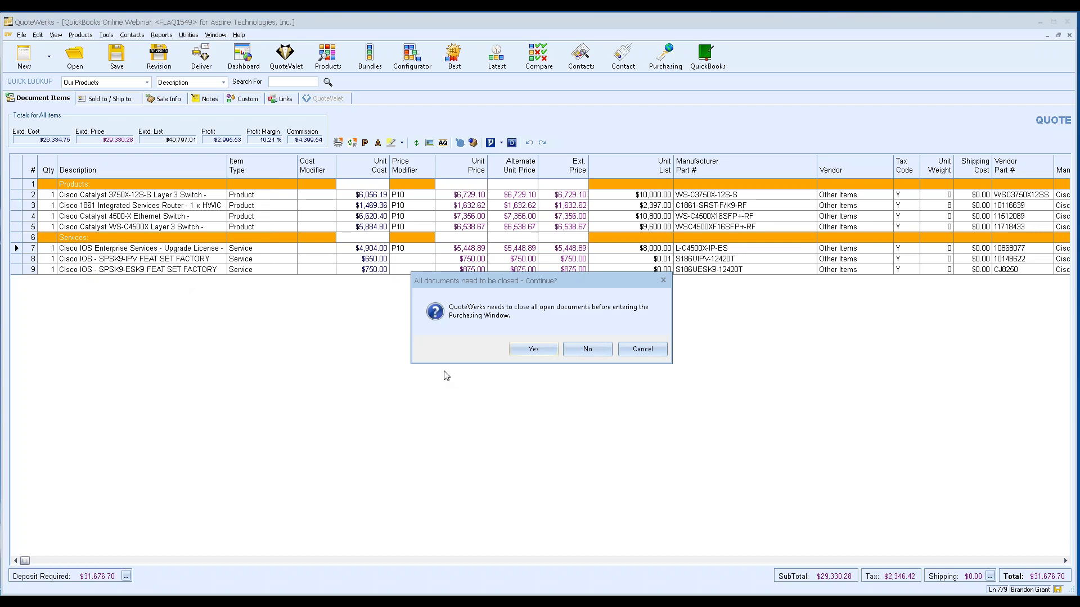
click(533, 353)
click(523, 349)
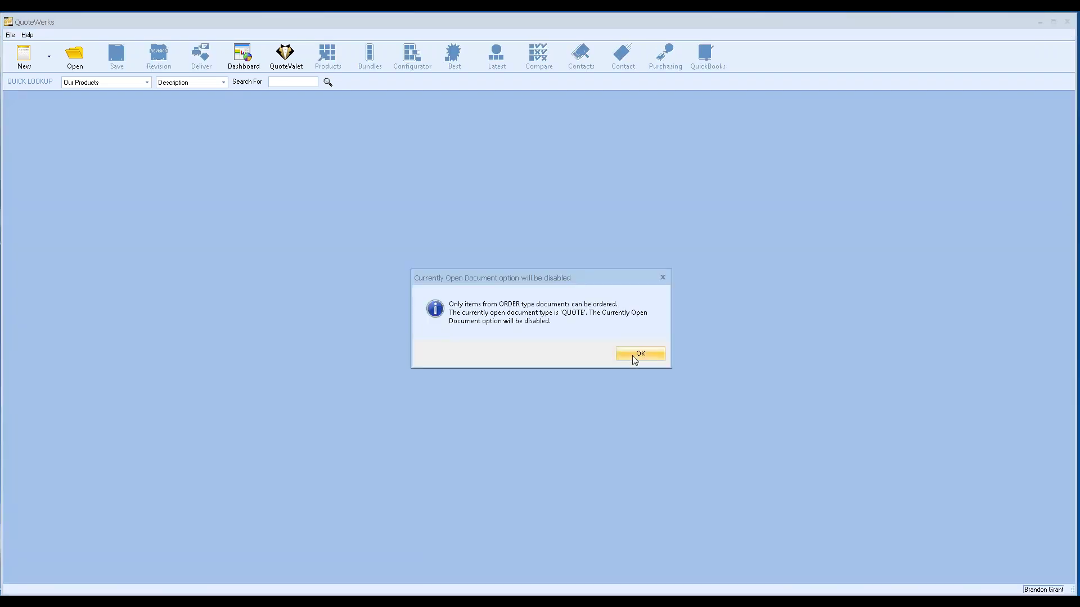
click(633, 356)
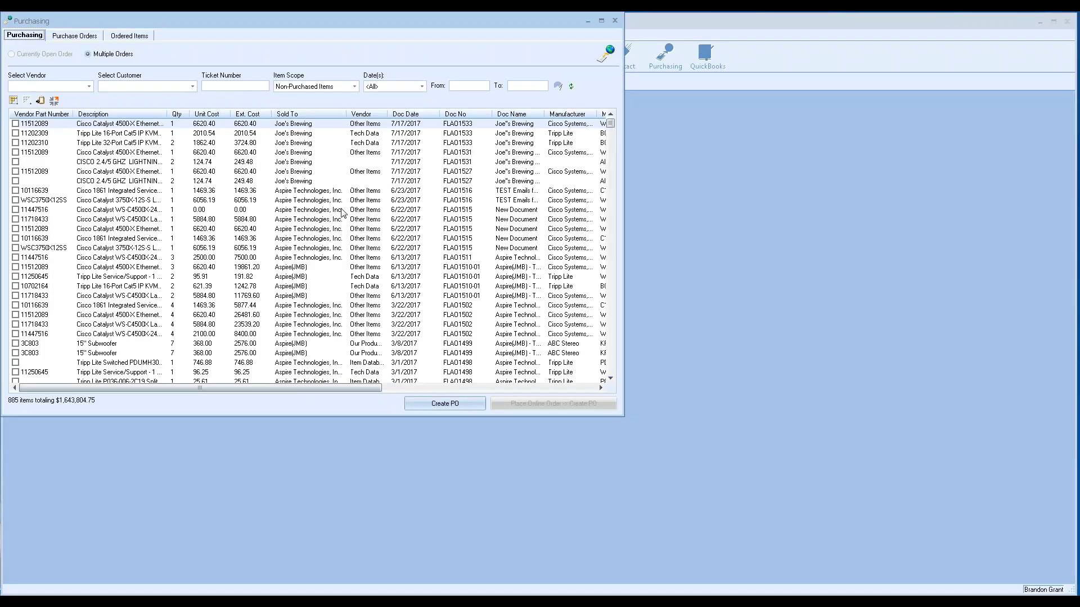
drag(220, 23, 297, 61)
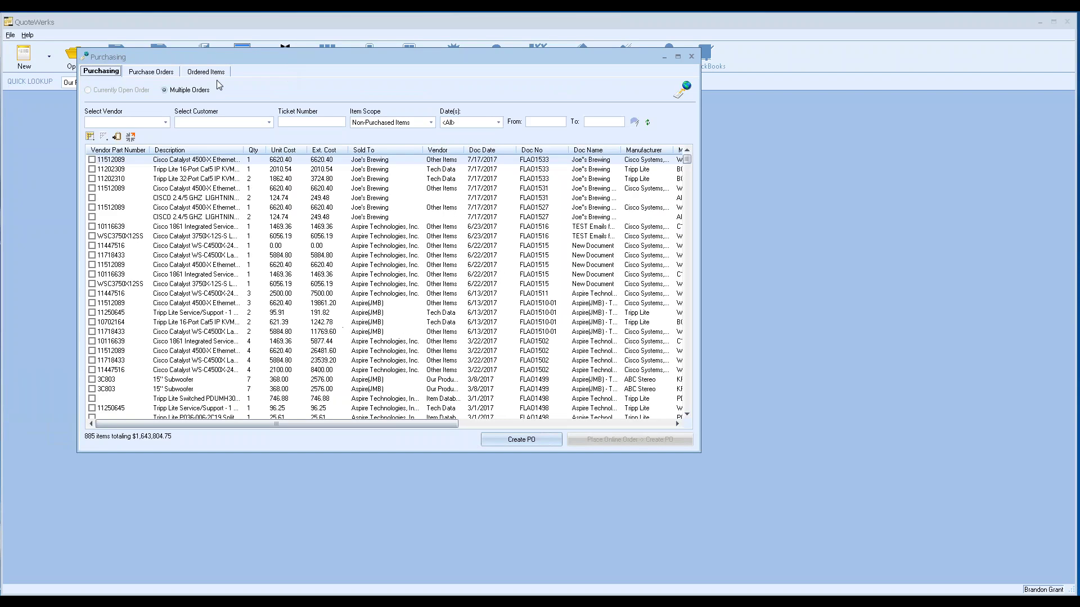
Filter the items to vendor Dell, select all three, and start creating a purchase order for them
click(166, 122)
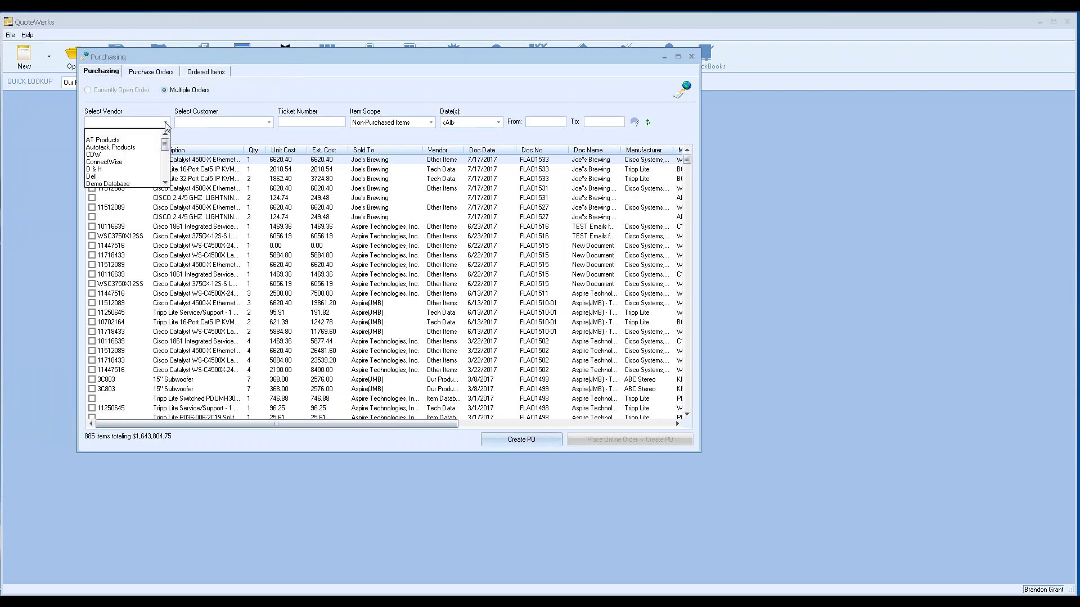
click(148, 178)
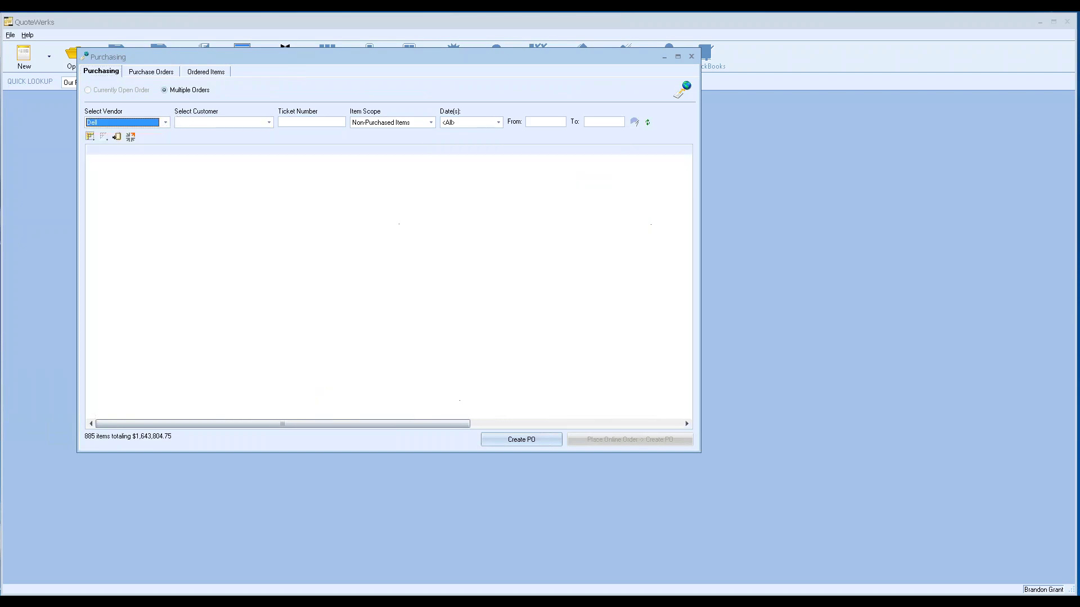
click(92, 160)
click(92, 170)
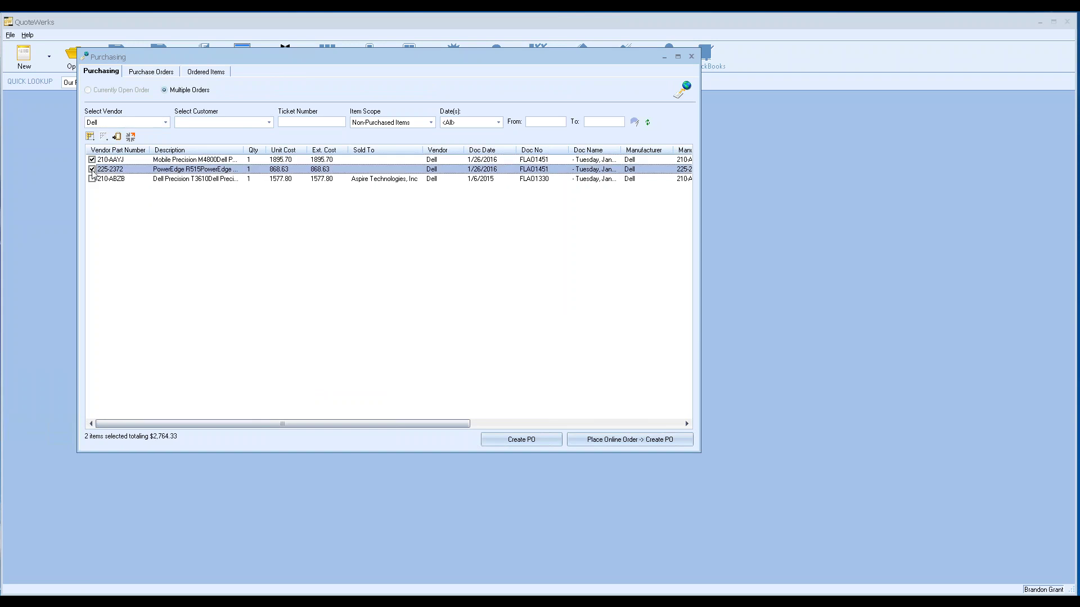
click(93, 179)
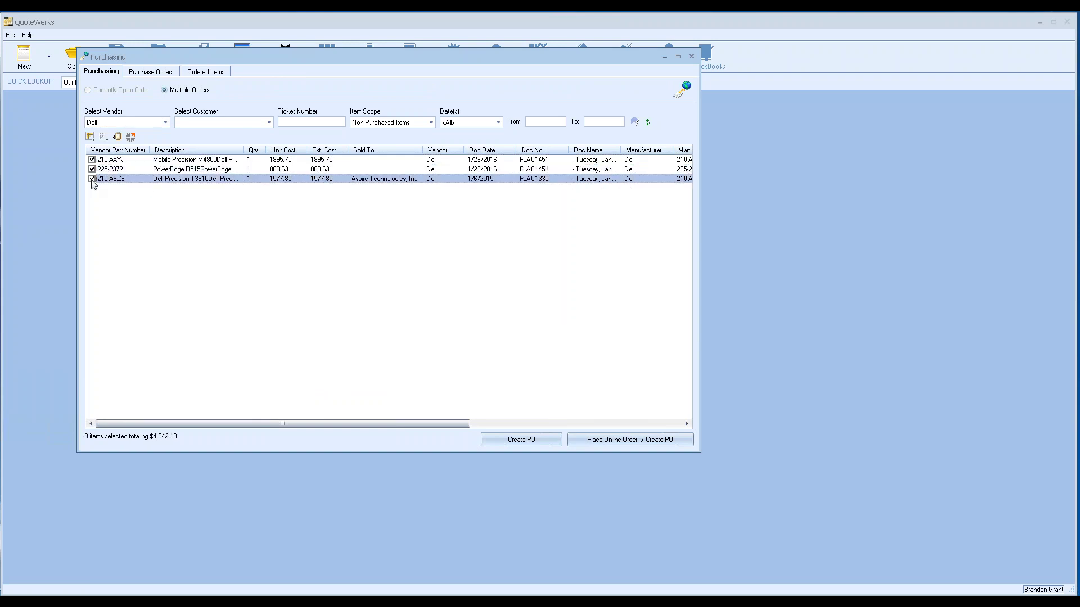
click(492, 440)
click(525, 359)
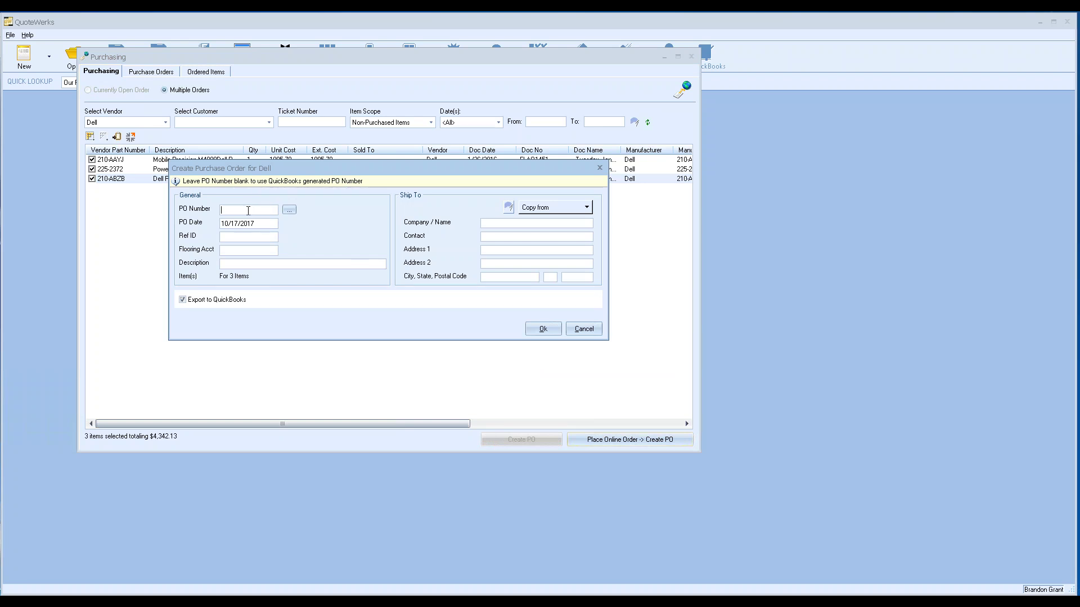
Enter a manual PO number for the Dell purchase order, and clear it again
text(9798489)
key(BackSpace)
key(BackSpace)
key(BackSpace)
key(BackSpace)
key(BackSpace)
key(BackSpace)
key(BackSpace)
Assign the next available QuoteWerks PO number to the Dell purchase order, and cancel creating the order
click(288, 212)
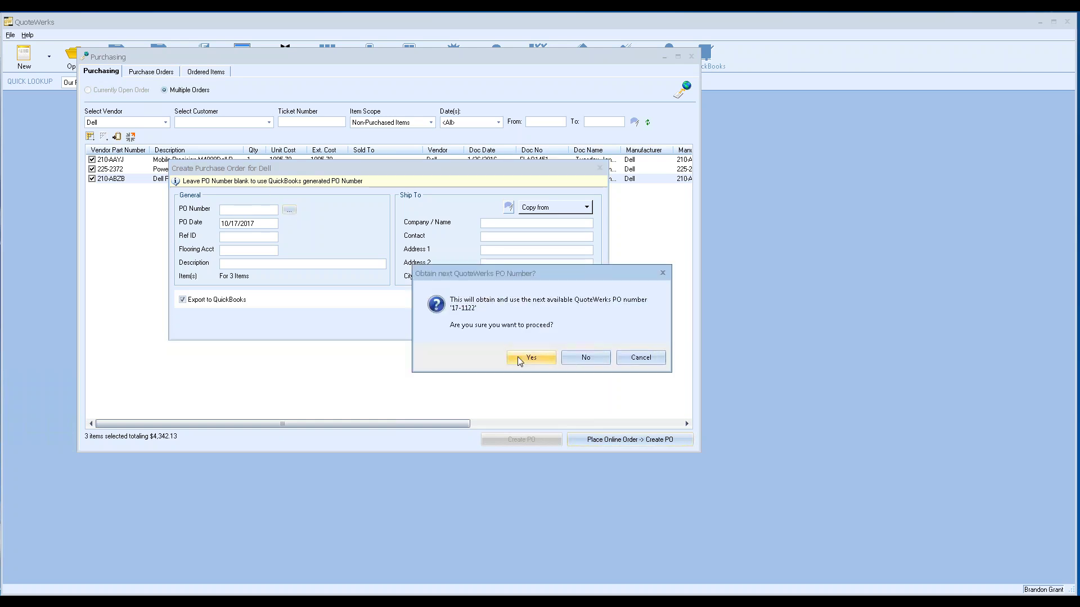
click(523, 360)
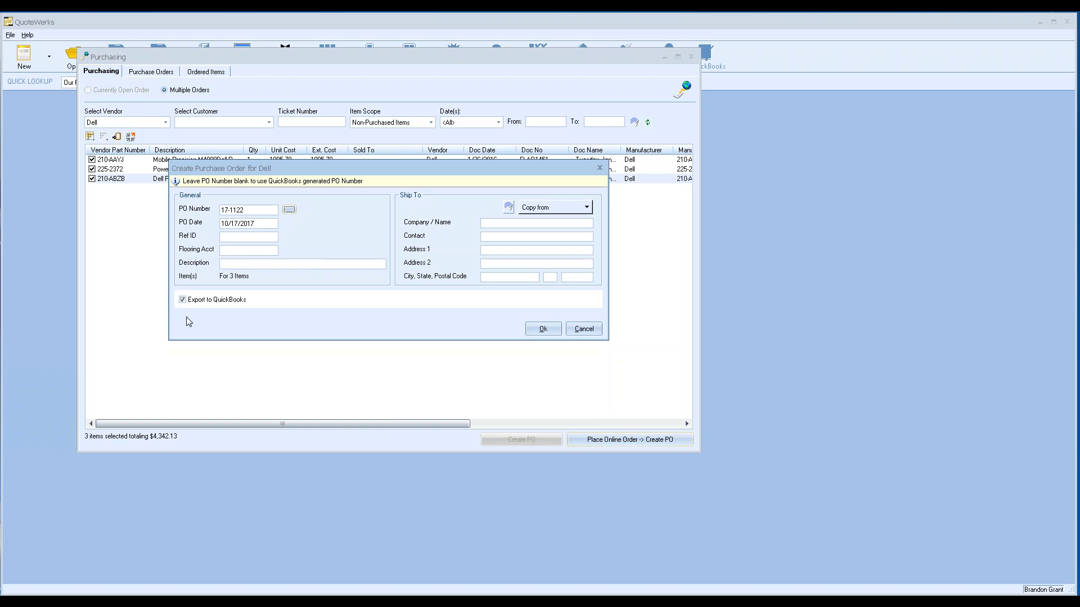
click(584, 330)
Filter the items to vendor Ingram Micro, select the first three, and start creating a manual, non-electronic purchase order for them
click(157, 124)
scroll(123, 163, down, 3)
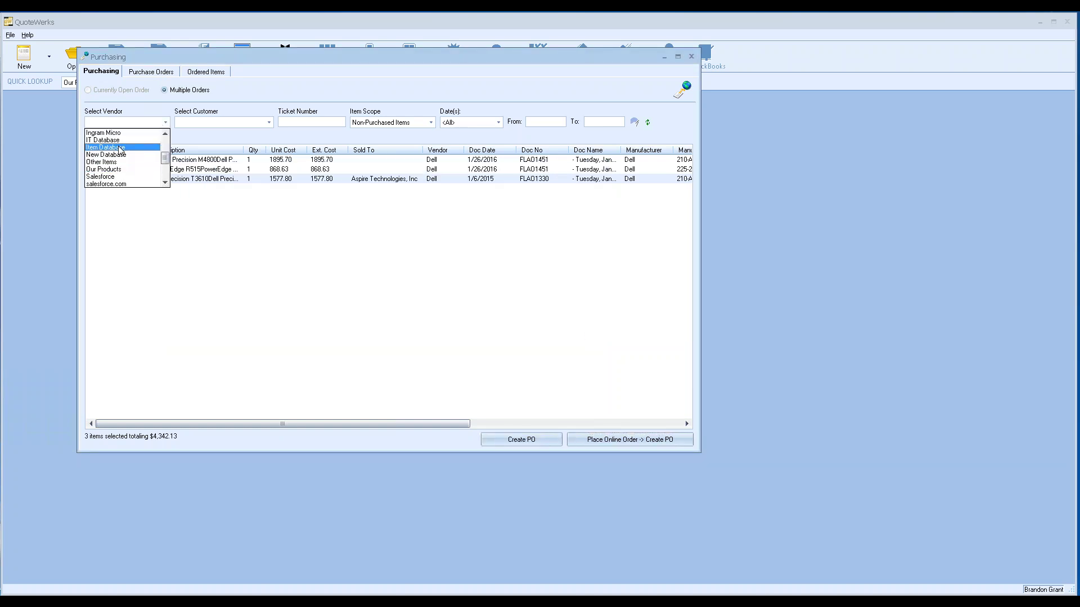
click(104, 133)
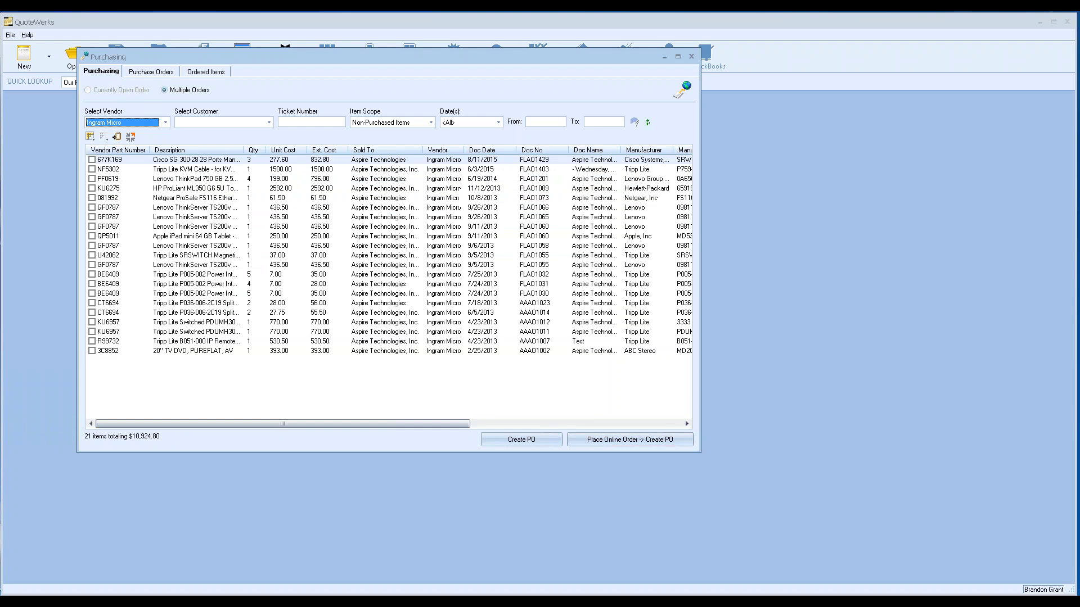
click(92, 169)
click(92, 179)
click(521, 438)
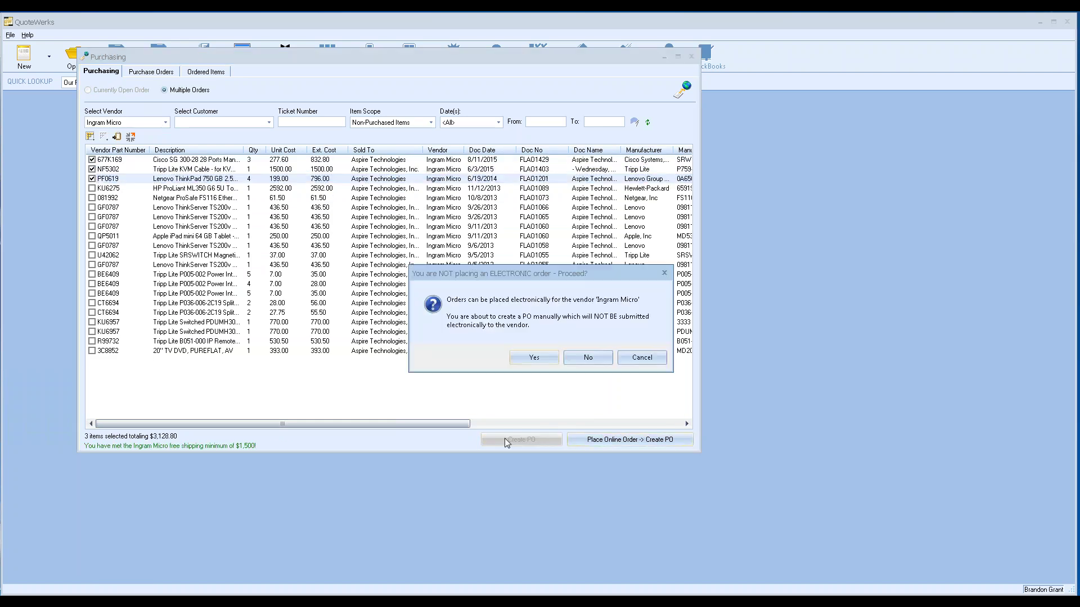
click(526, 359)
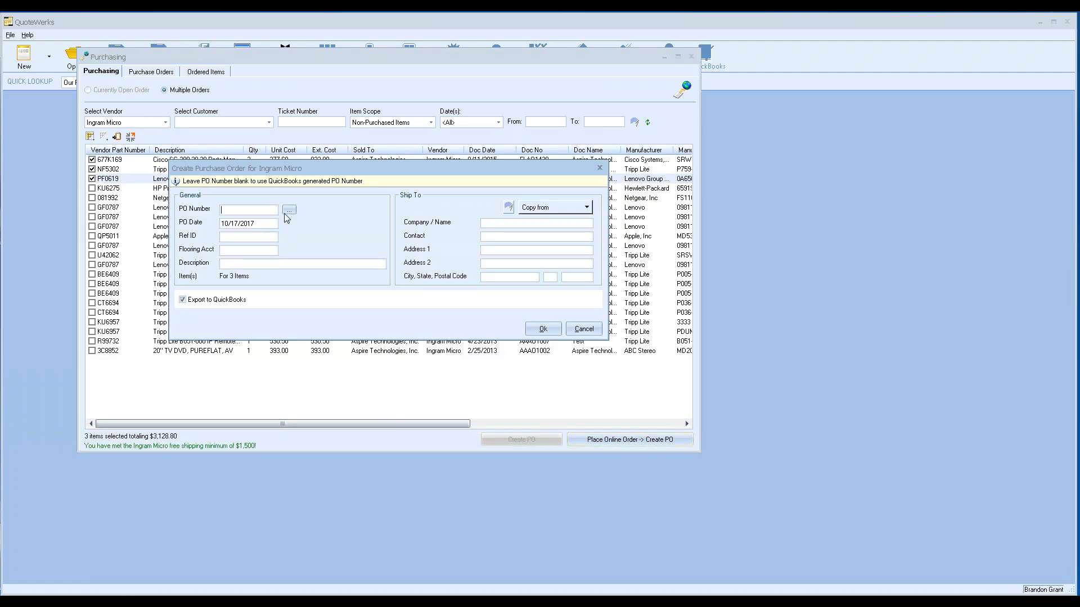
Assign the next available QuoteWerks PO number to the Ingram Micro purchase order and create it with export to QuickBooks
click(289, 211)
click(537, 364)
click(516, 326)
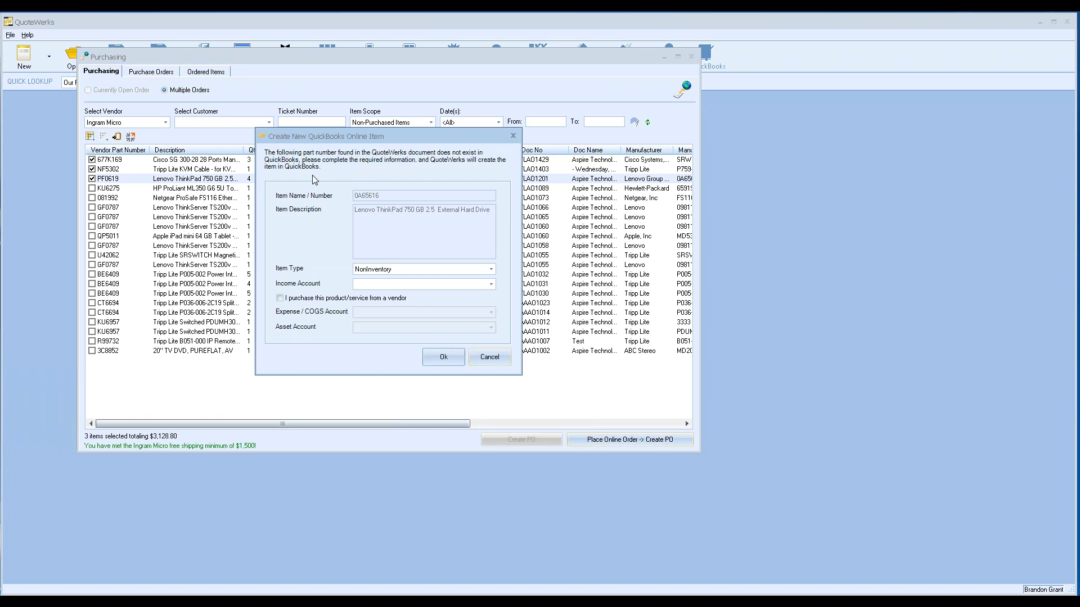
Create the missing item 0A65616 in QuickBooks Online as NonInventory with the income account Decks and Patios
click(383, 285)
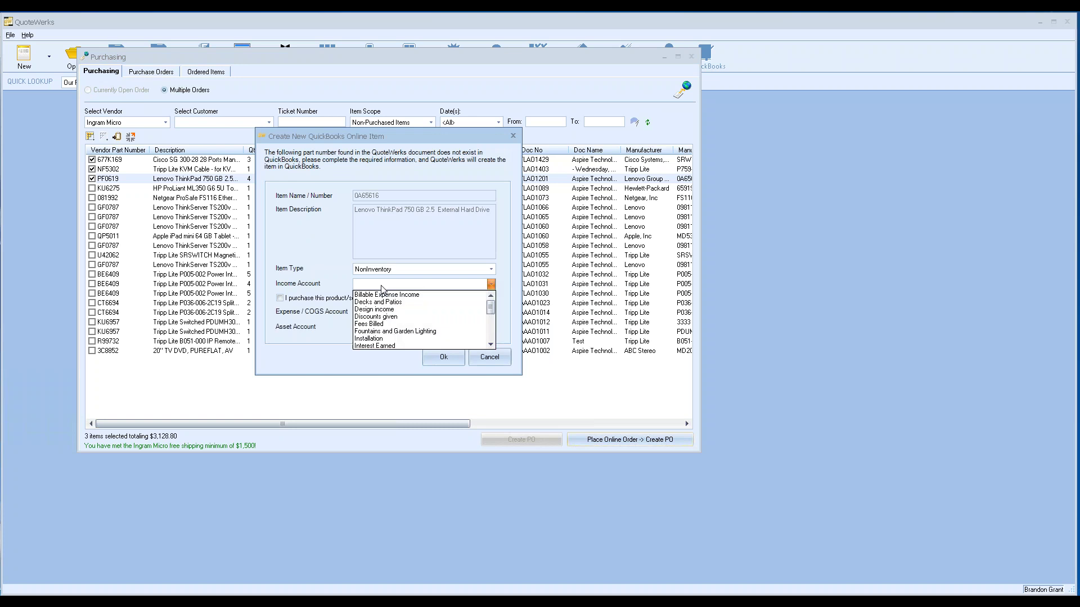
click(385, 302)
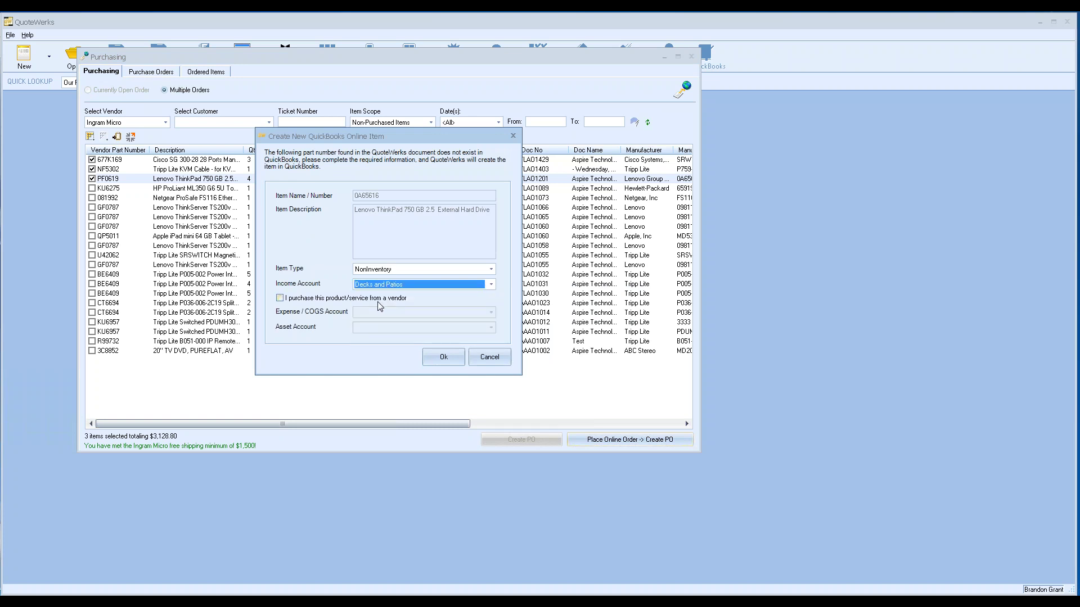
click(442, 357)
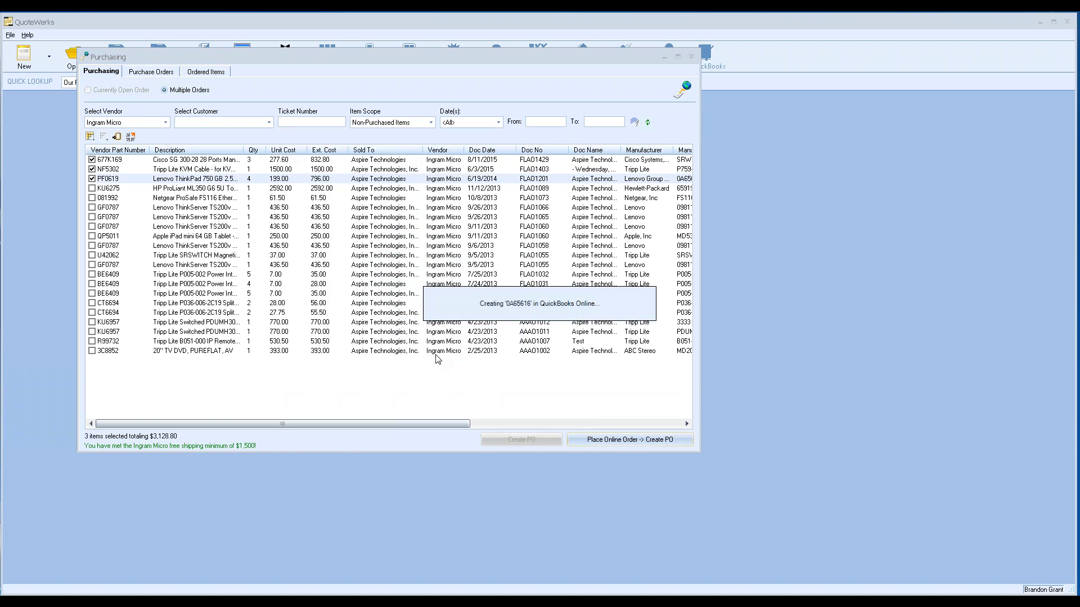
Retry exporting the Ingram Micro purchase order to QuickBooks Online and close the remaining prompt
click(648, 362)
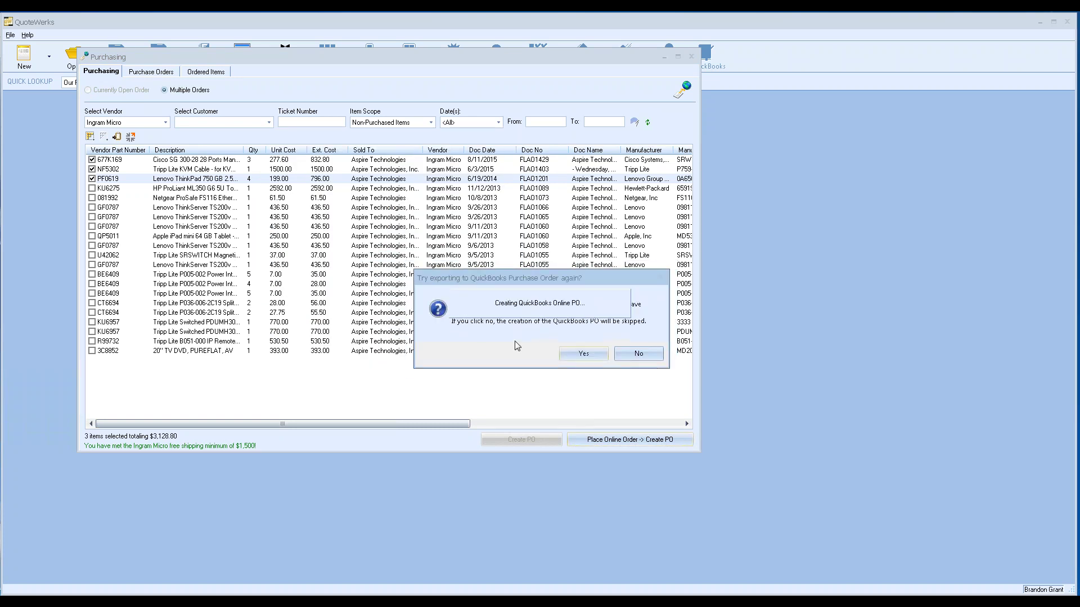
click(583, 353)
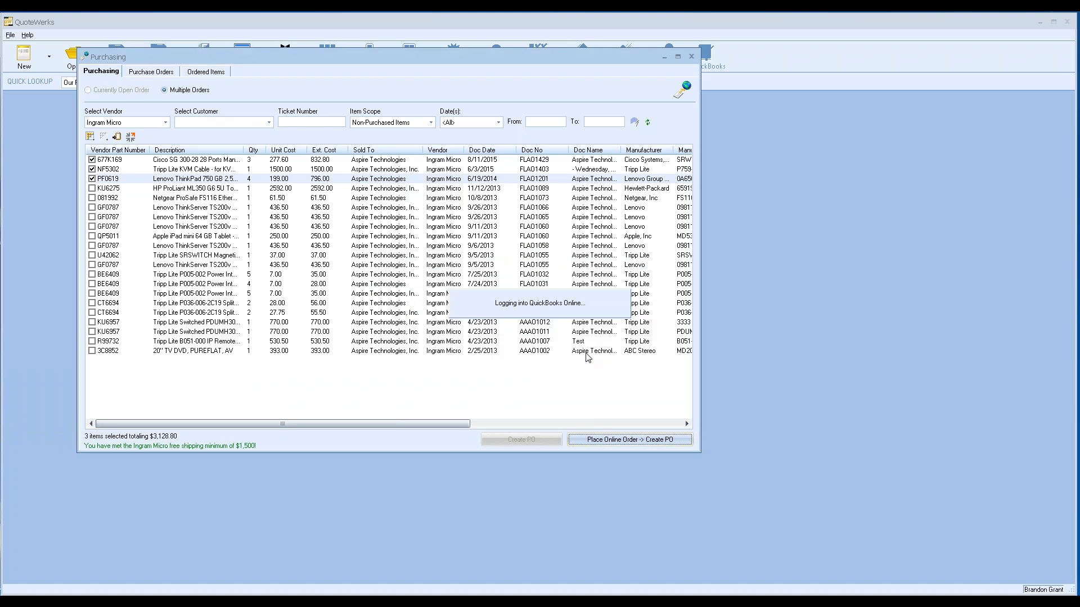
click(644, 362)
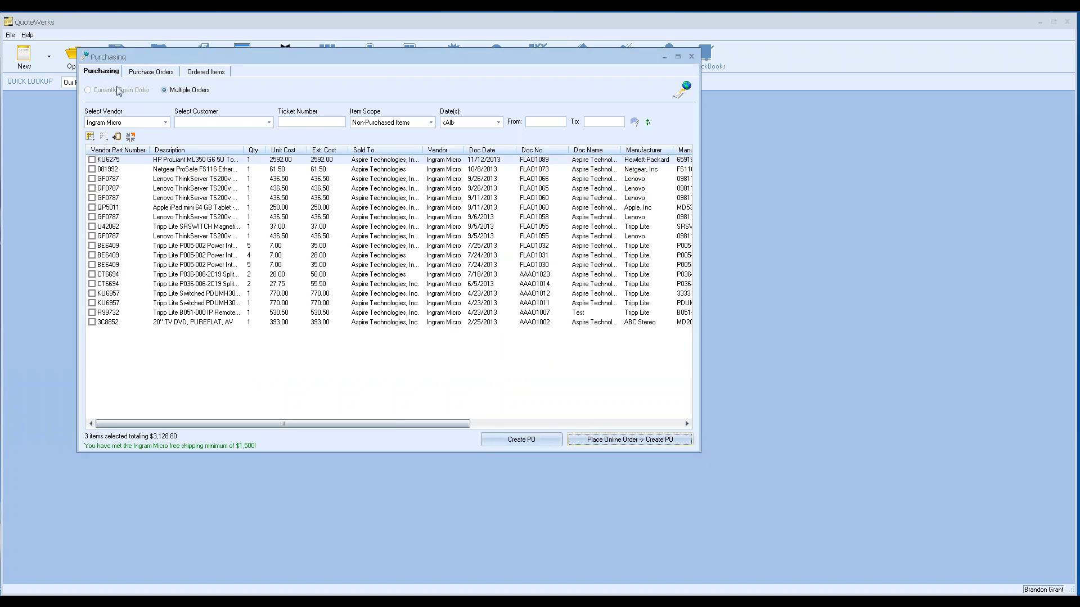
Show the list of existing purchase orders, filtered to those dated Today
click(136, 74)
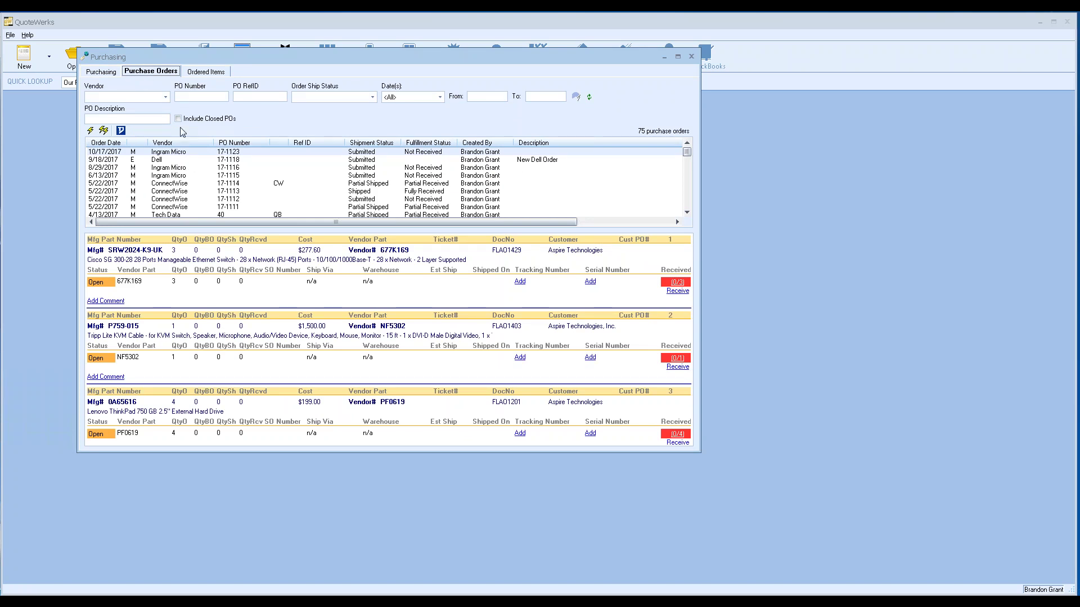
click(439, 97)
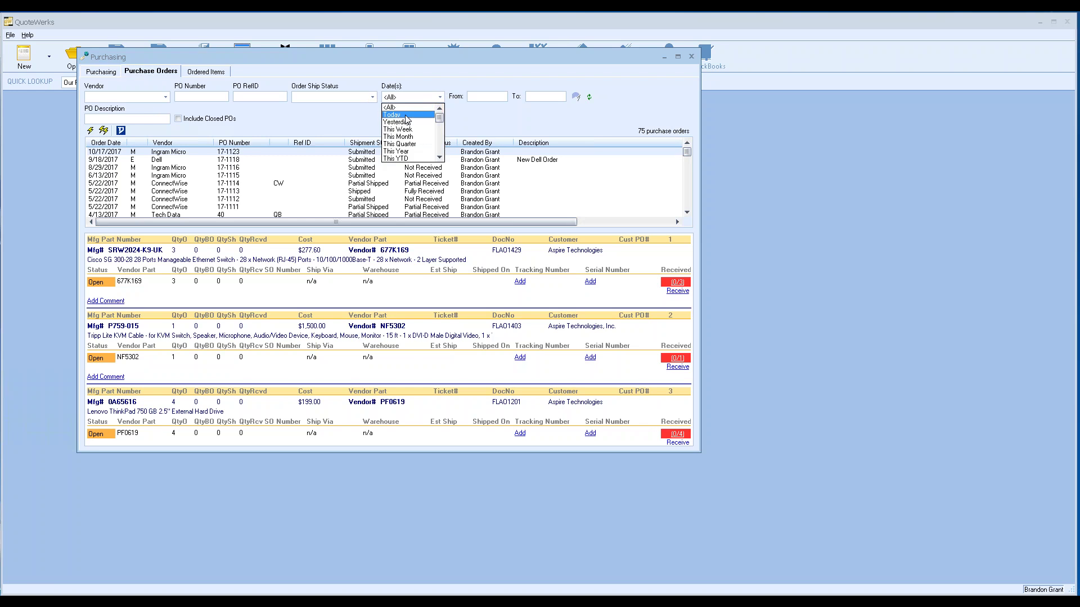
click(406, 112)
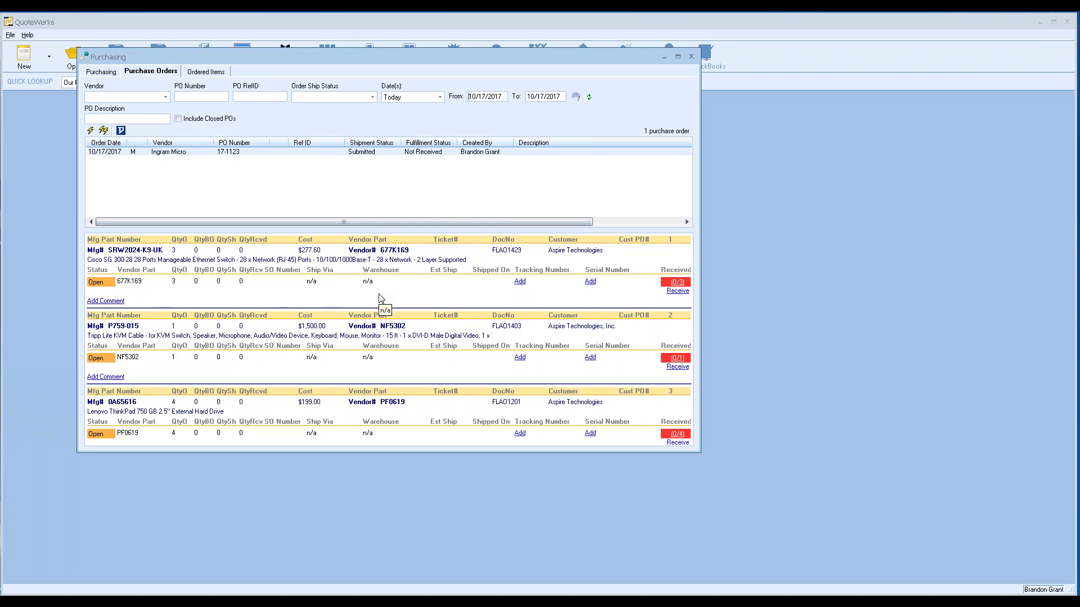
Close the Purchasing window and start a new blank quote
click(693, 56)
click(26, 56)
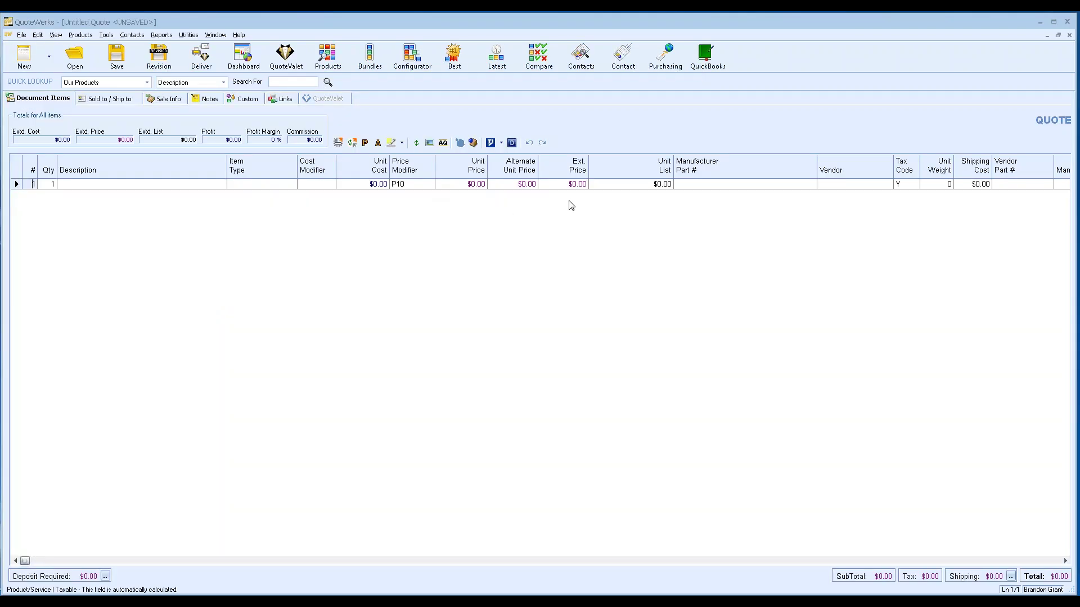